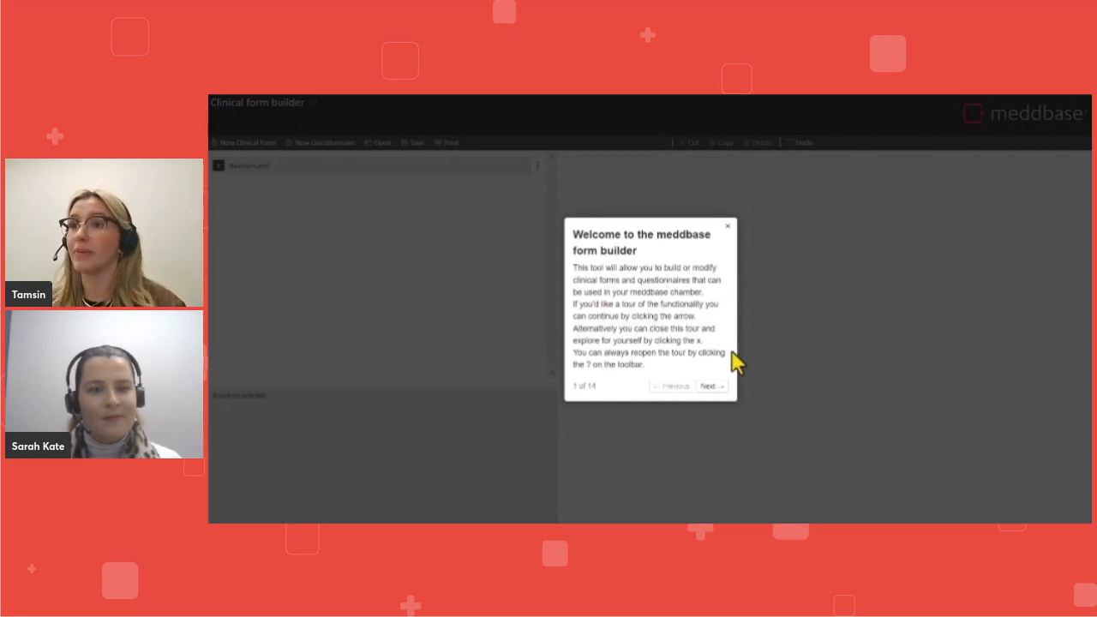
# - Step through the form builder's guided tour to its final stop and close it, including reopening and dismissing the welcome page
pyautogui.click(712, 386)
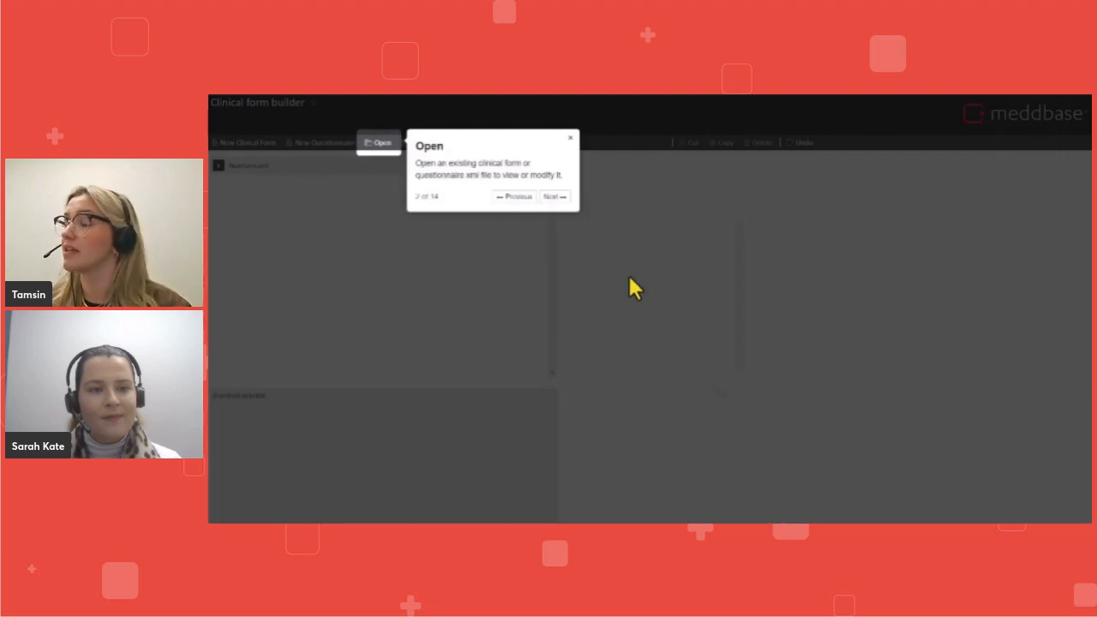
pyautogui.click(556, 196)
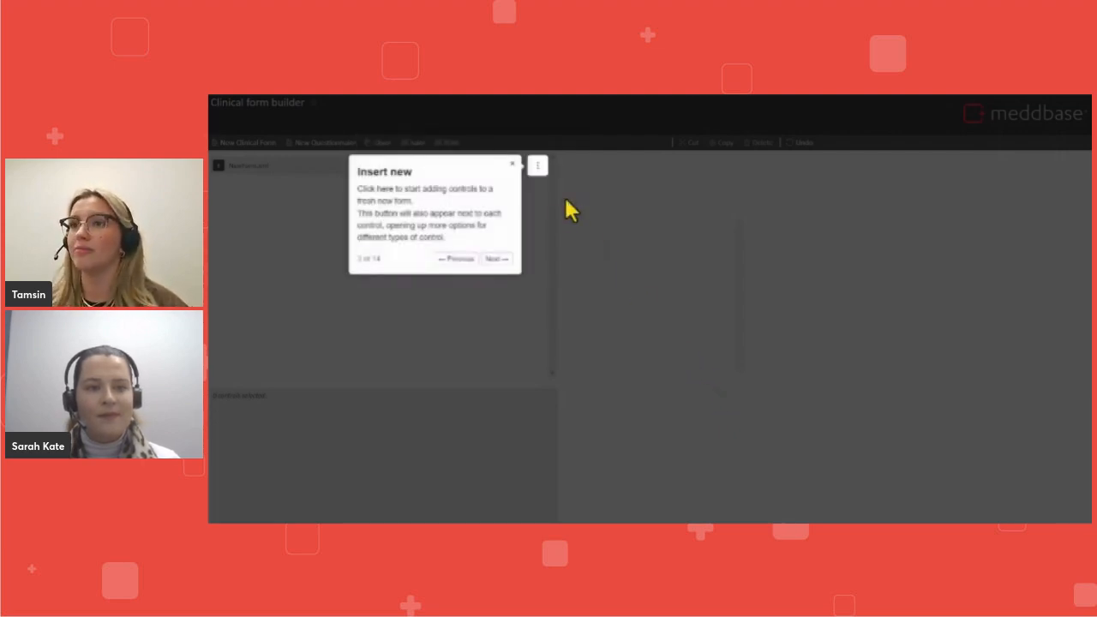
pyautogui.click(509, 264)
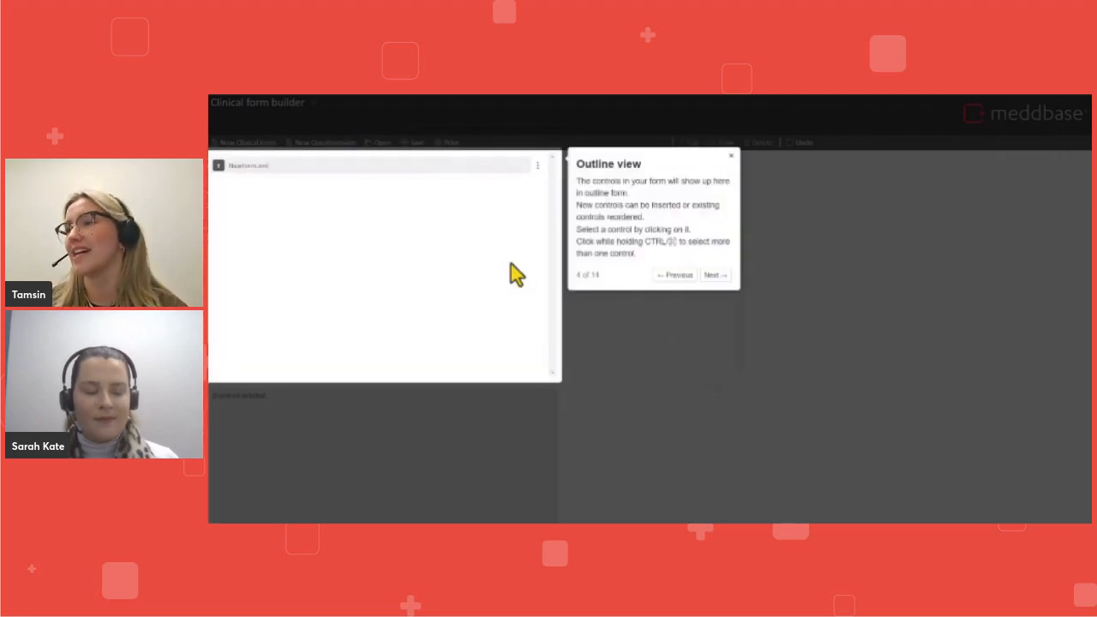
pyautogui.click(714, 276)
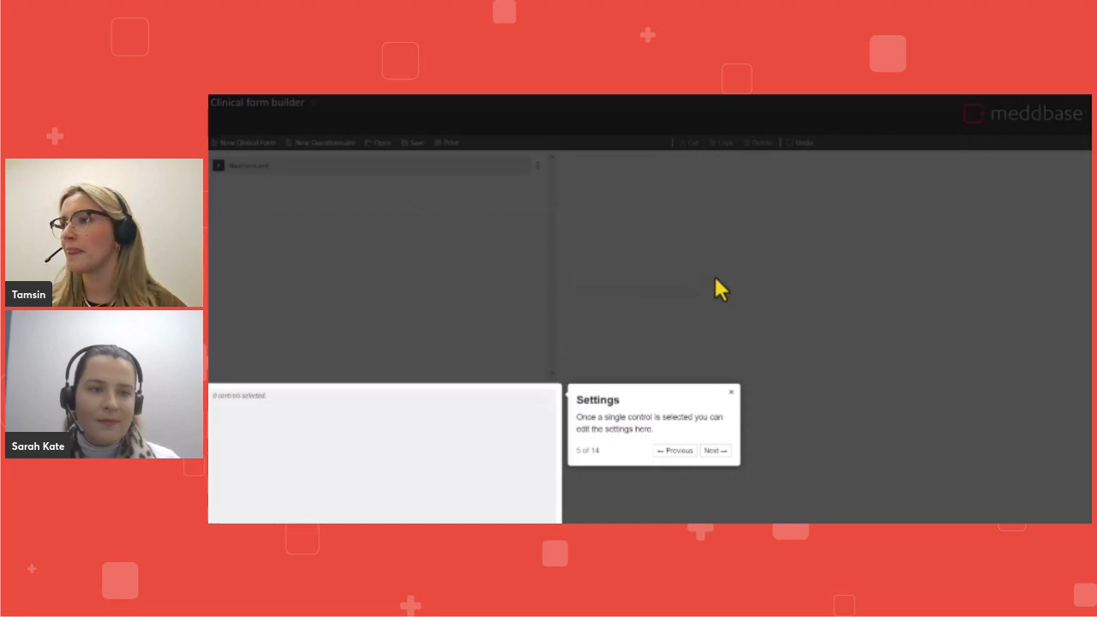
pyautogui.click(716, 452)
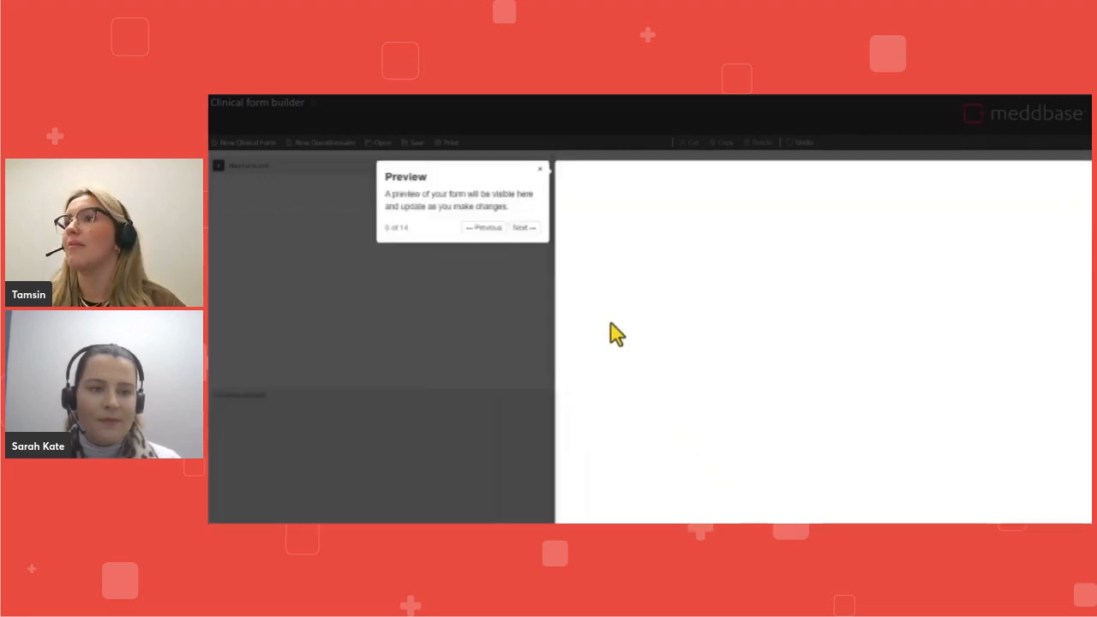
pyautogui.click(533, 229)
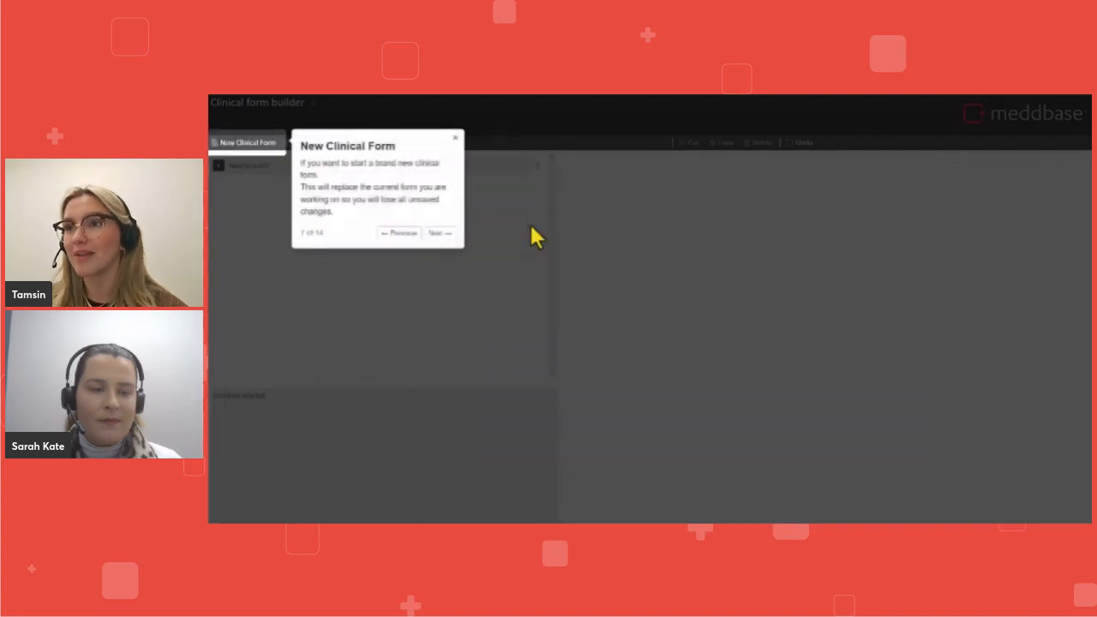
pyautogui.click(440, 234)
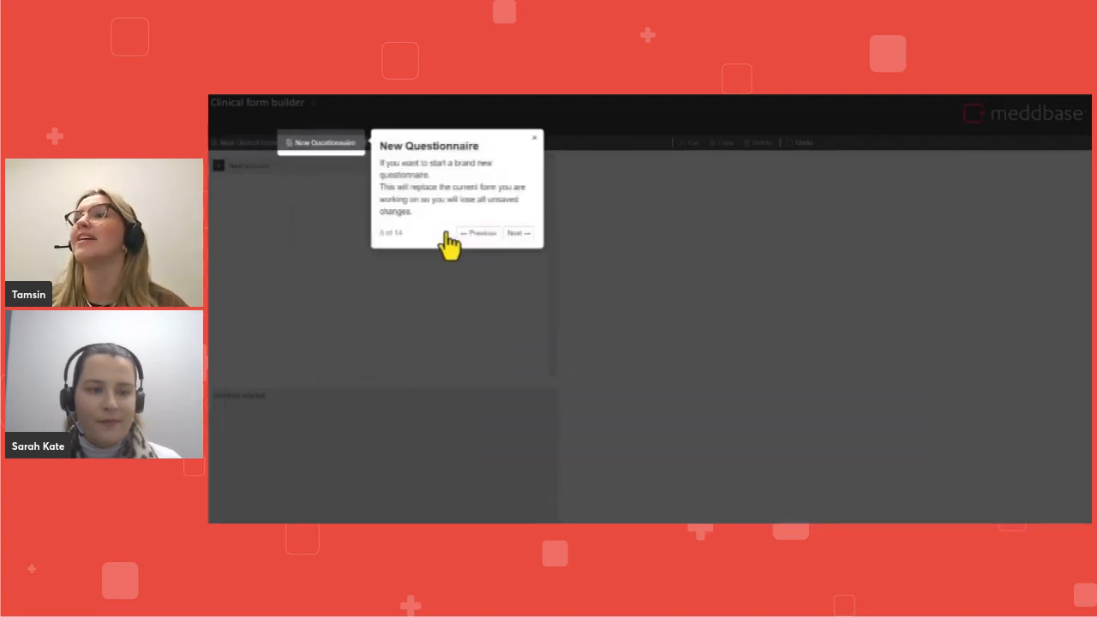
pyautogui.click(523, 235)
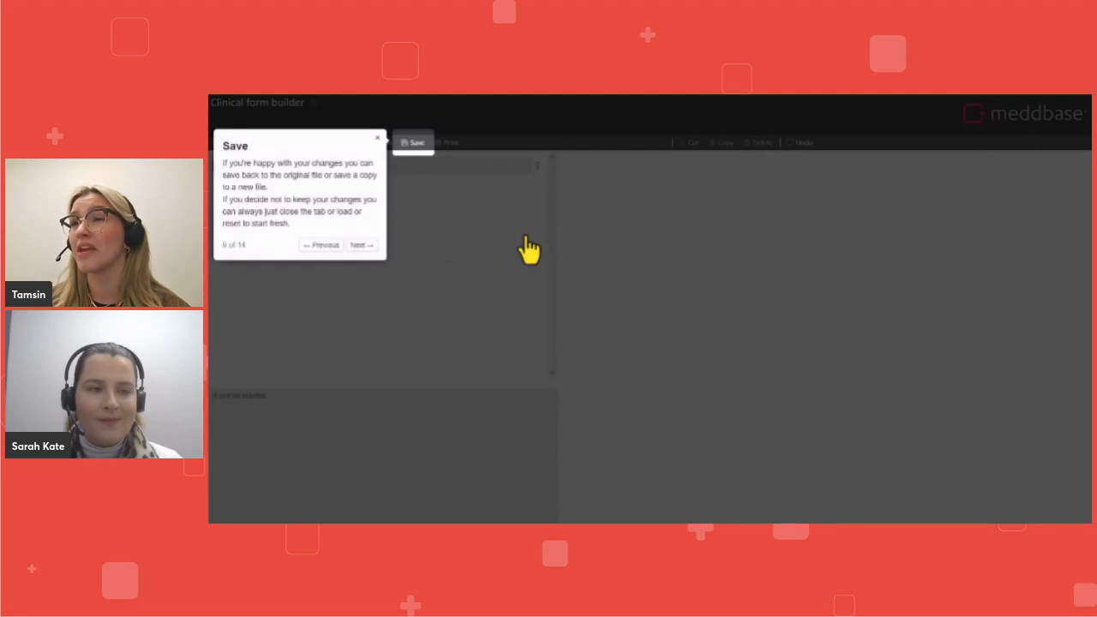
pyautogui.click(362, 245)
pyautogui.click(395, 196)
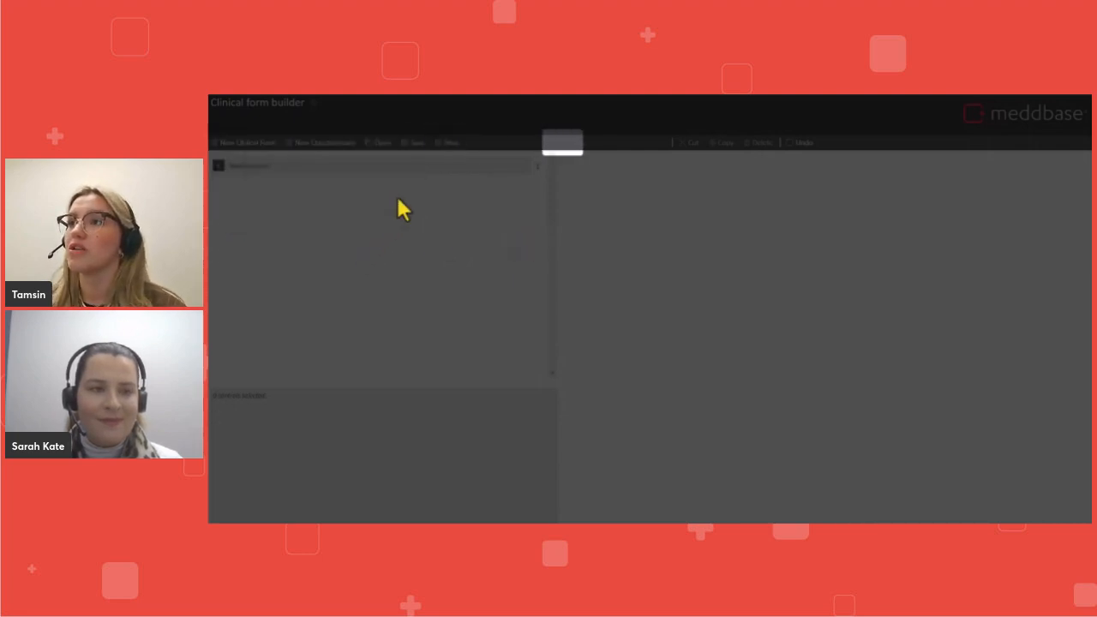
pyautogui.click(641, 221)
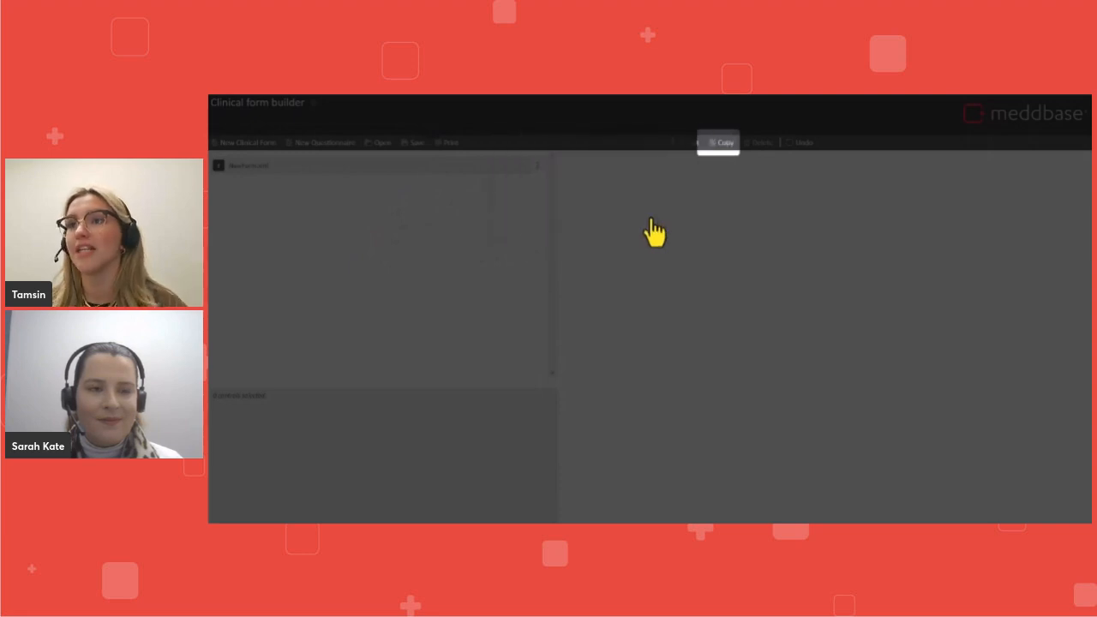
pyautogui.click(669, 221)
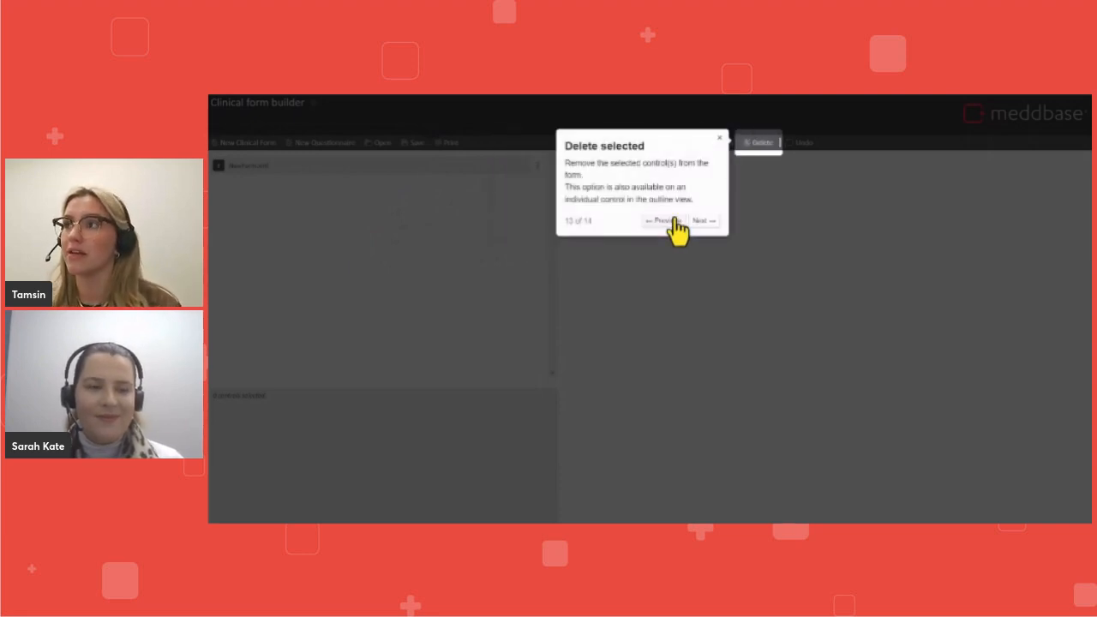
pyautogui.click(702, 221)
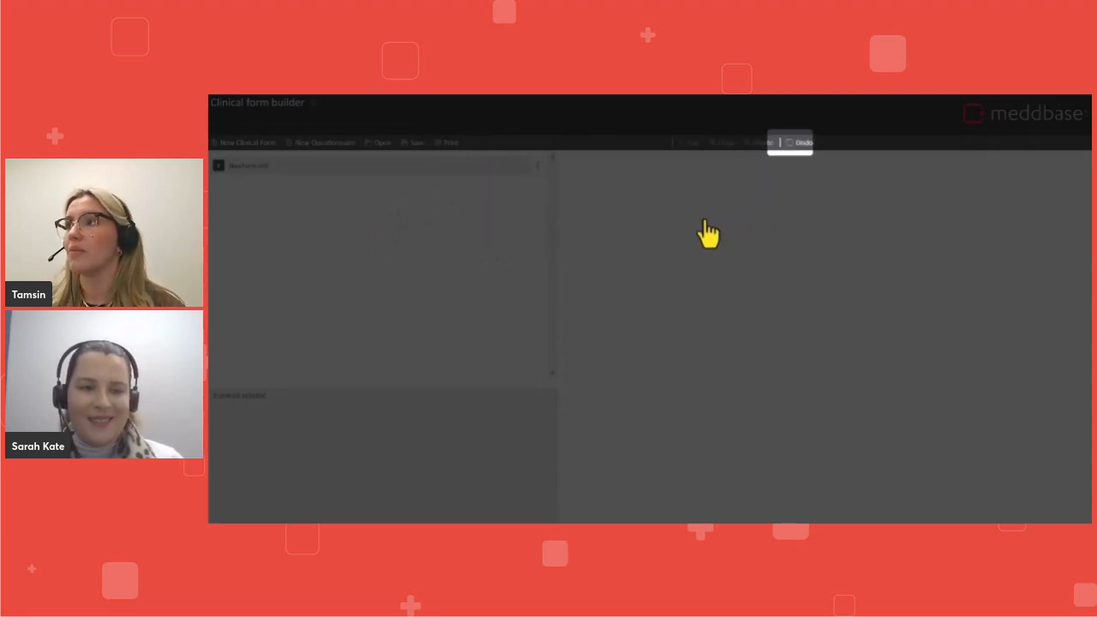
pyautogui.click(717, 186)
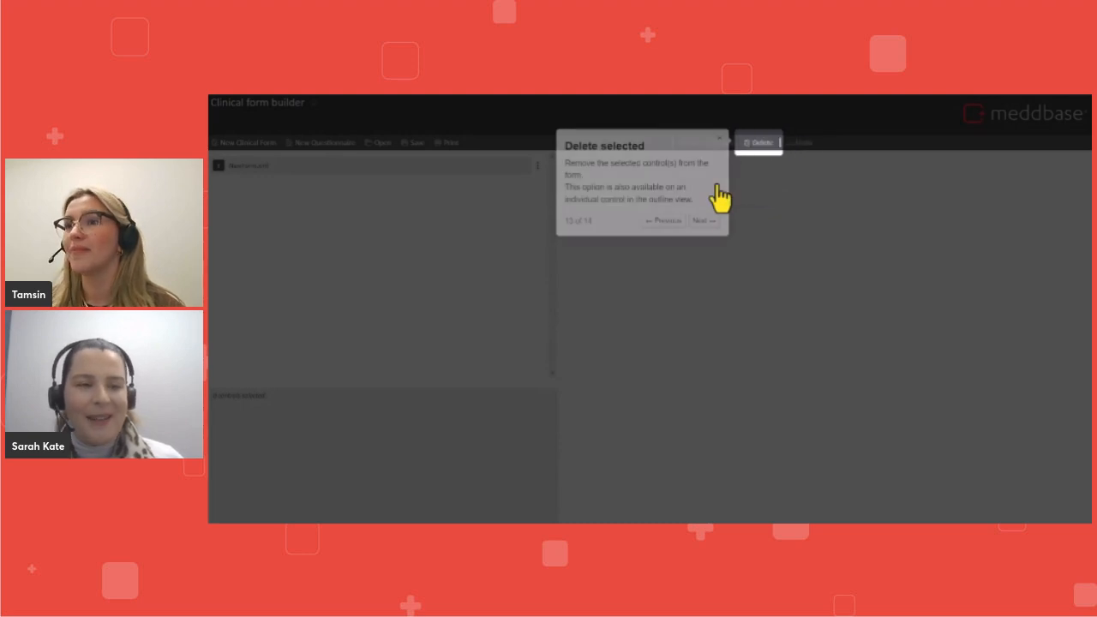
pyautogui.click(722, 140)
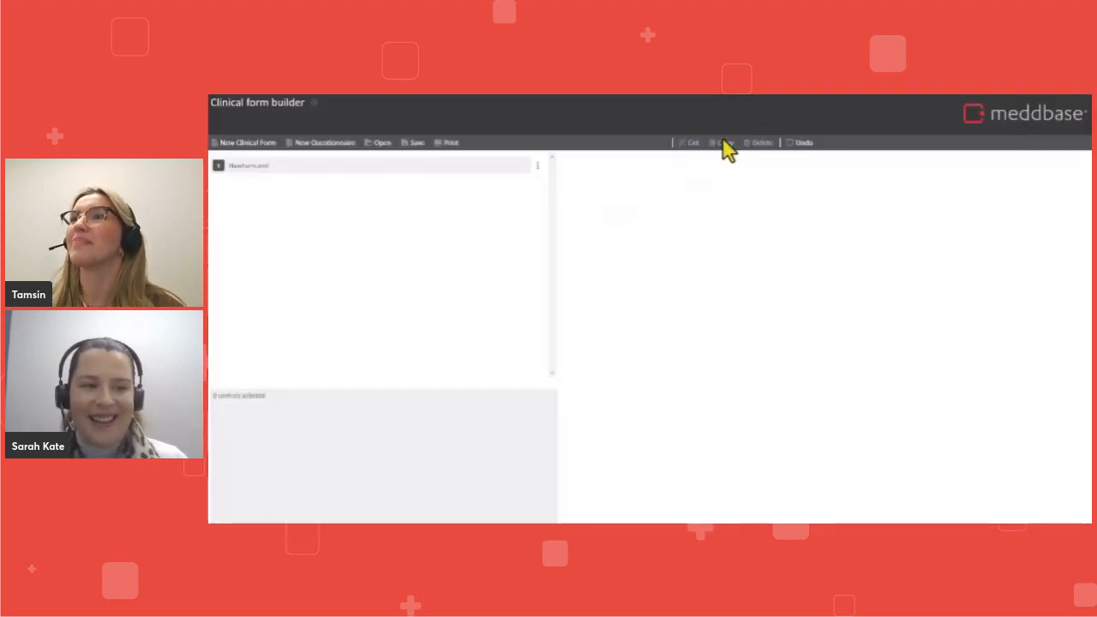
pyautogui.click(314, 105)
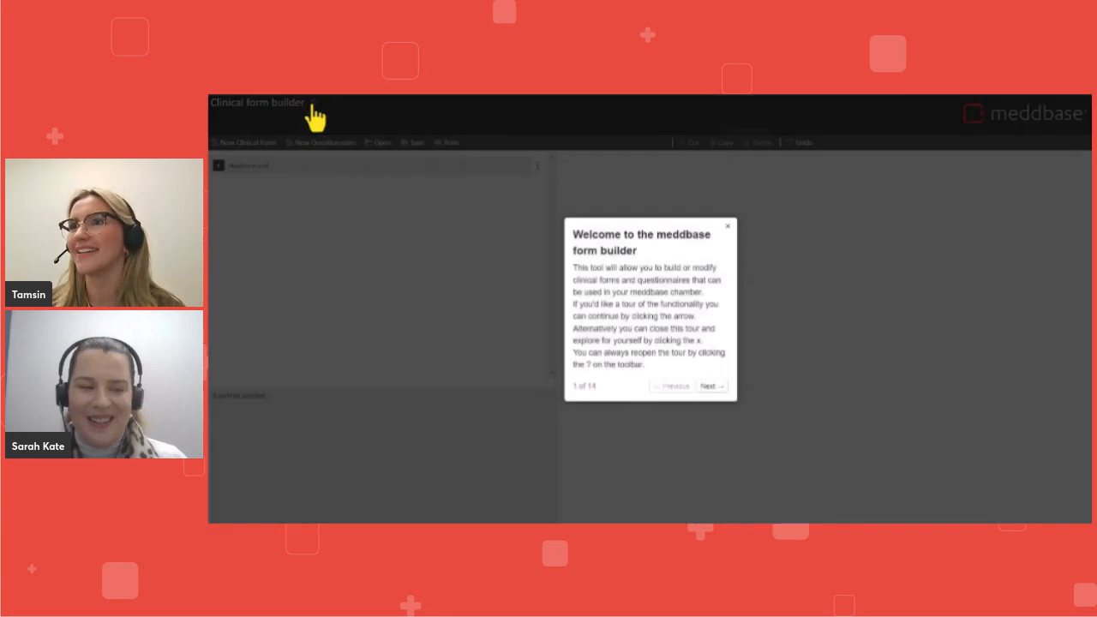
pyautogui.click(724, 201)
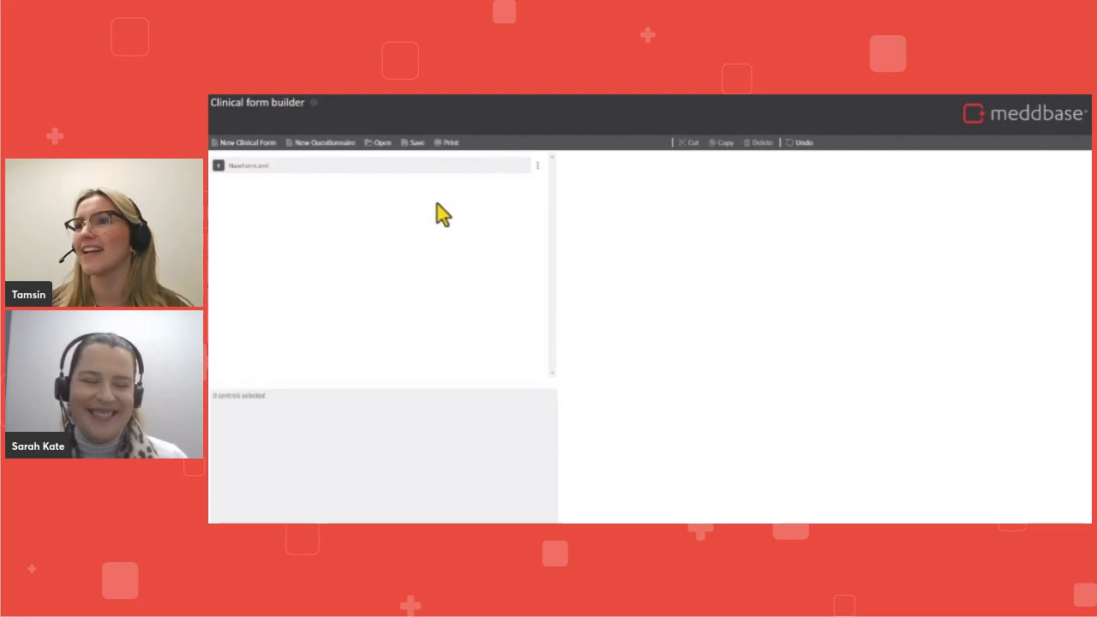
# - Add a Group control labelled "Provided services" to the new form, keeping its tag inherited from the parent
pyautogui.click(540, 168)
pyautogui.click(626, 187)
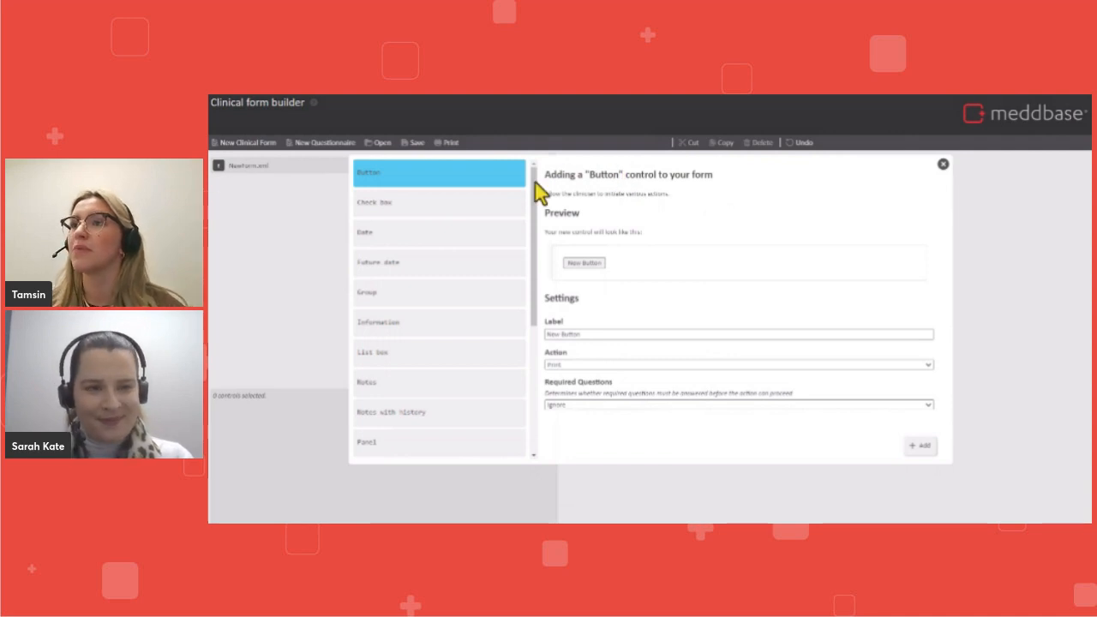
pyautogui.moveTo(536, 182)
pyautogui.mouseDown()
pyautogui.moveTo(522, 326)
pyautogui.moveTo(534, 166)
pyautogui.moveTo(534, 177)
pyautogui.mouseUp()
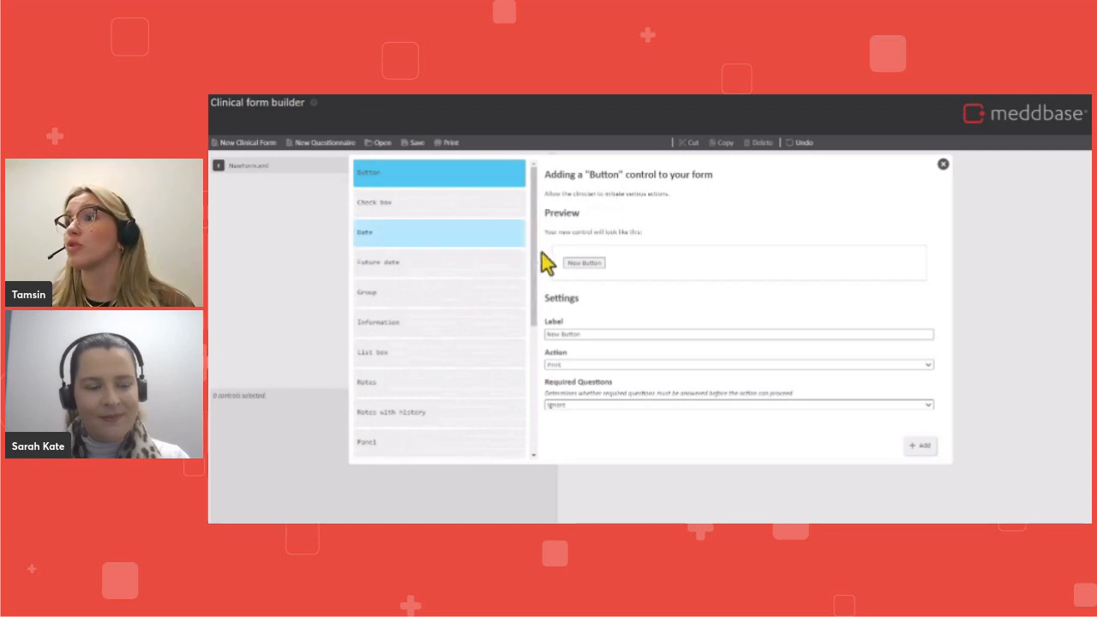
pyautogui.click(494, 302)
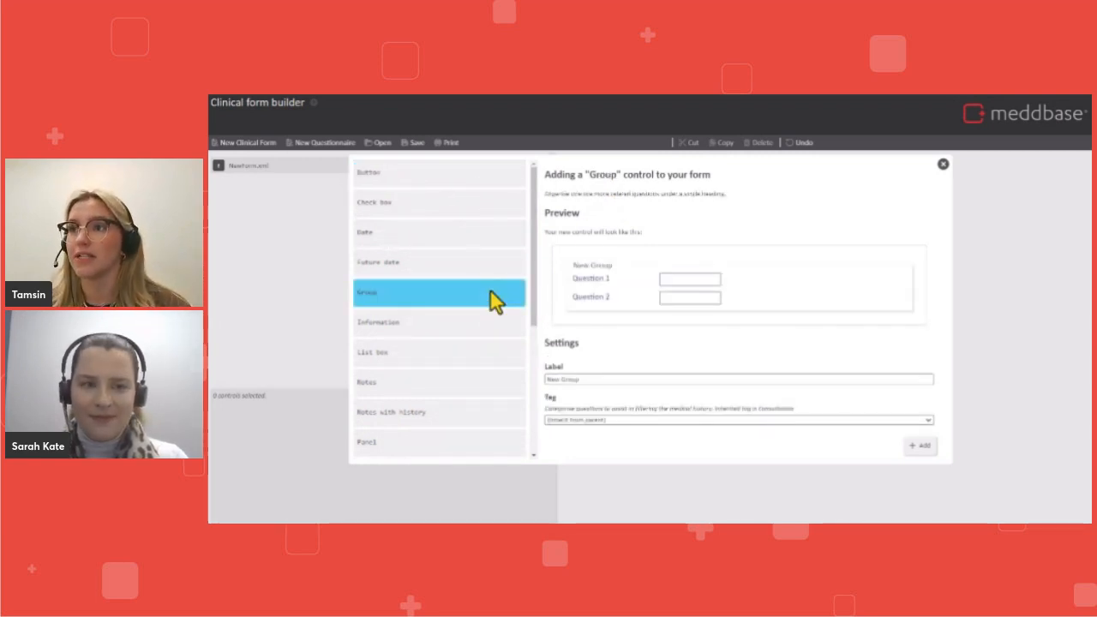
pyautogui.moveTo(603, 380); pyautogui.dragTo(545, 379)
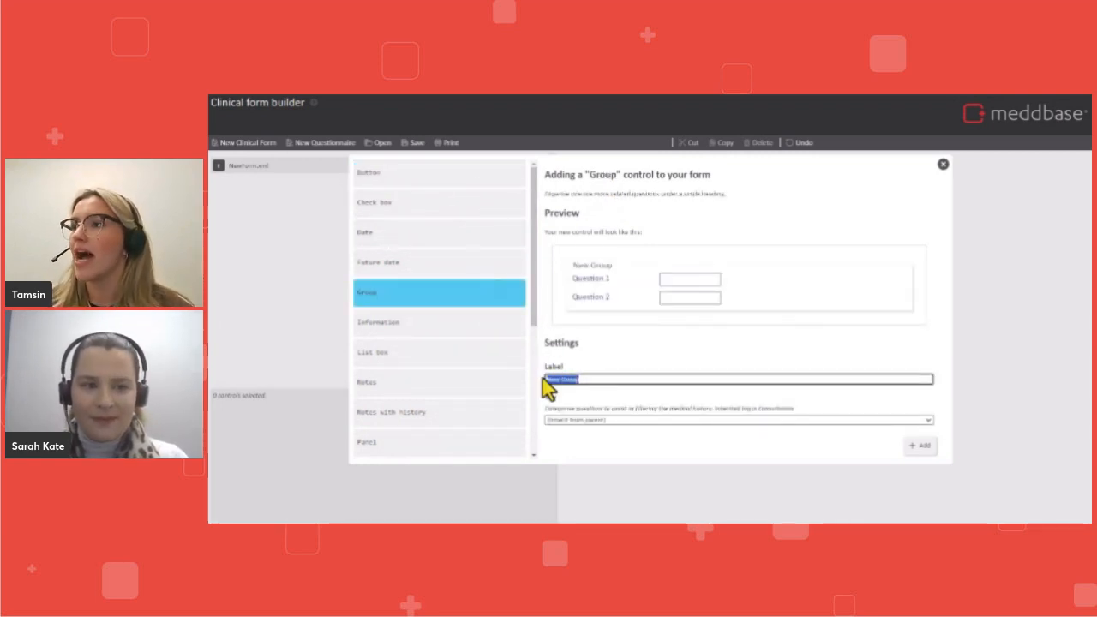
pyautogui.write('Provid')
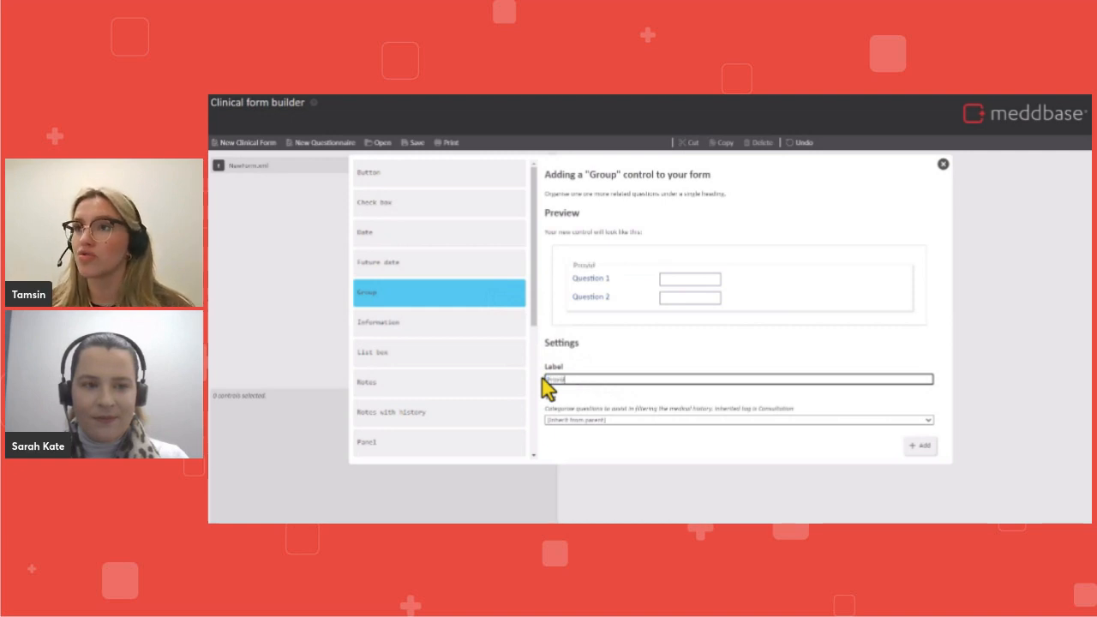
pyautogui.write('ed services')
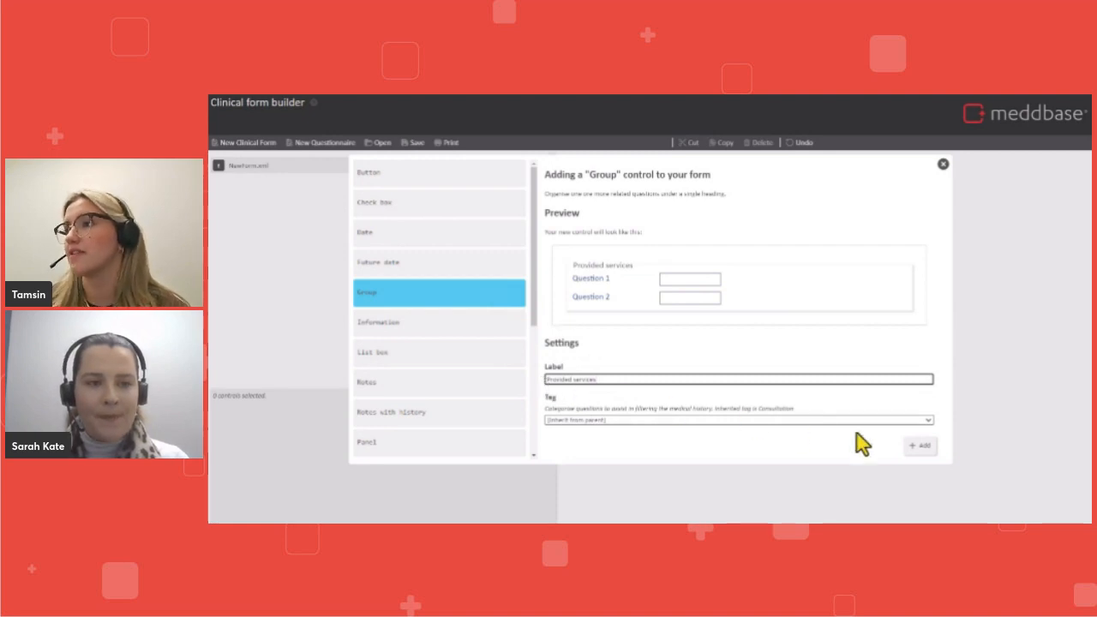
pyautogui.click(920, 446)
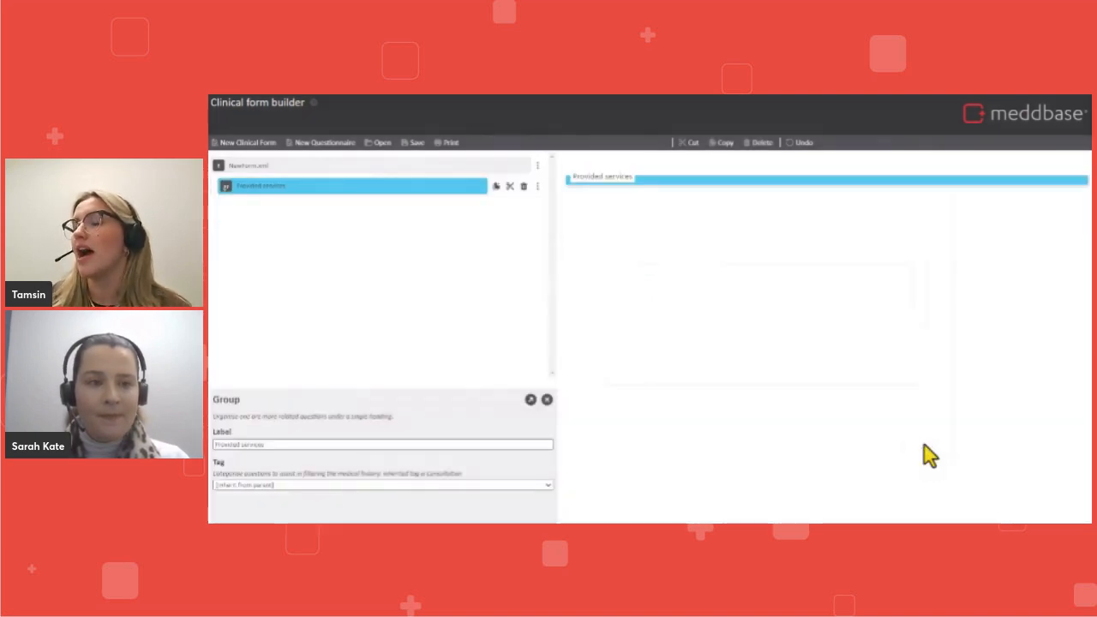
# - Add a Provided services control inside the "Provided services" group
pyautogui.click(537, 187)
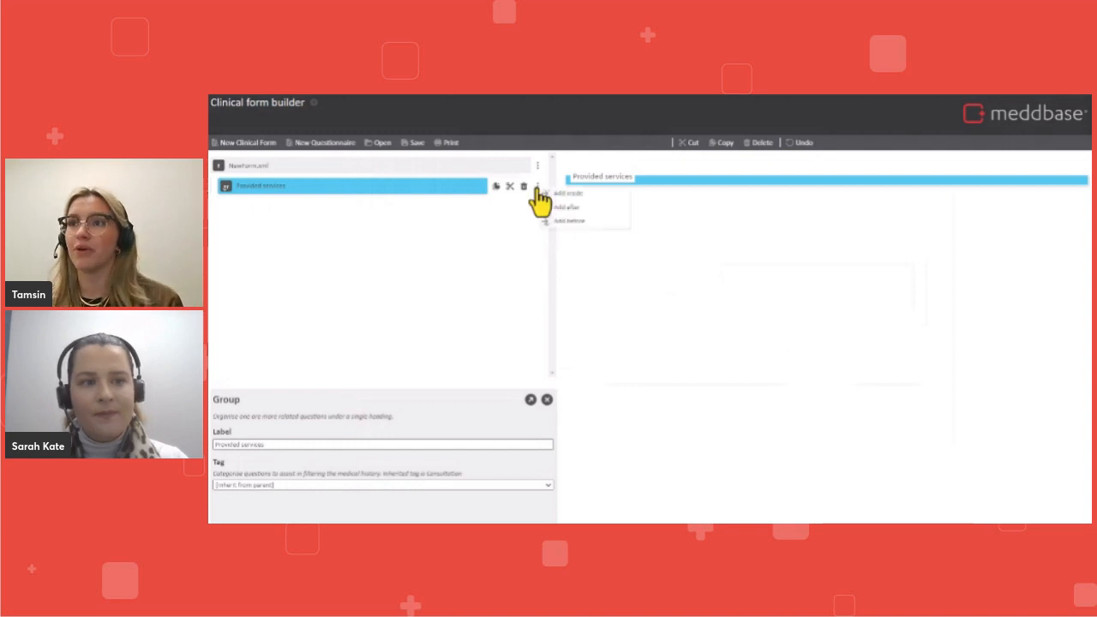
pyautogui.click(616, 196)
pyautogui.moveTo(536, 198); pyautogui.dragTo(541, 318)
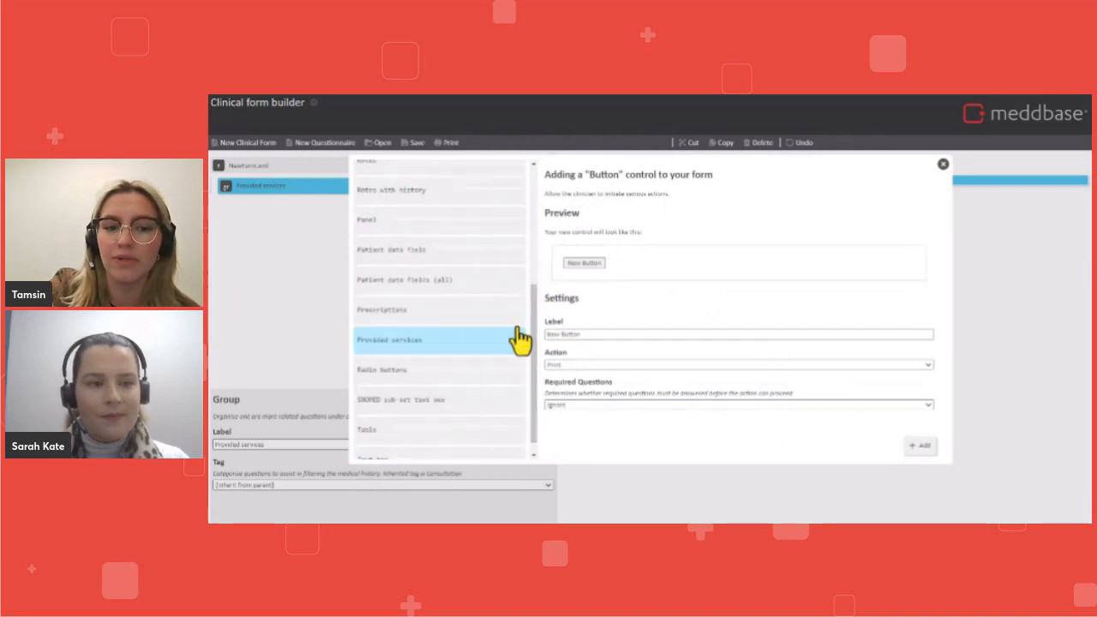
pyautogui.click(491, 345)
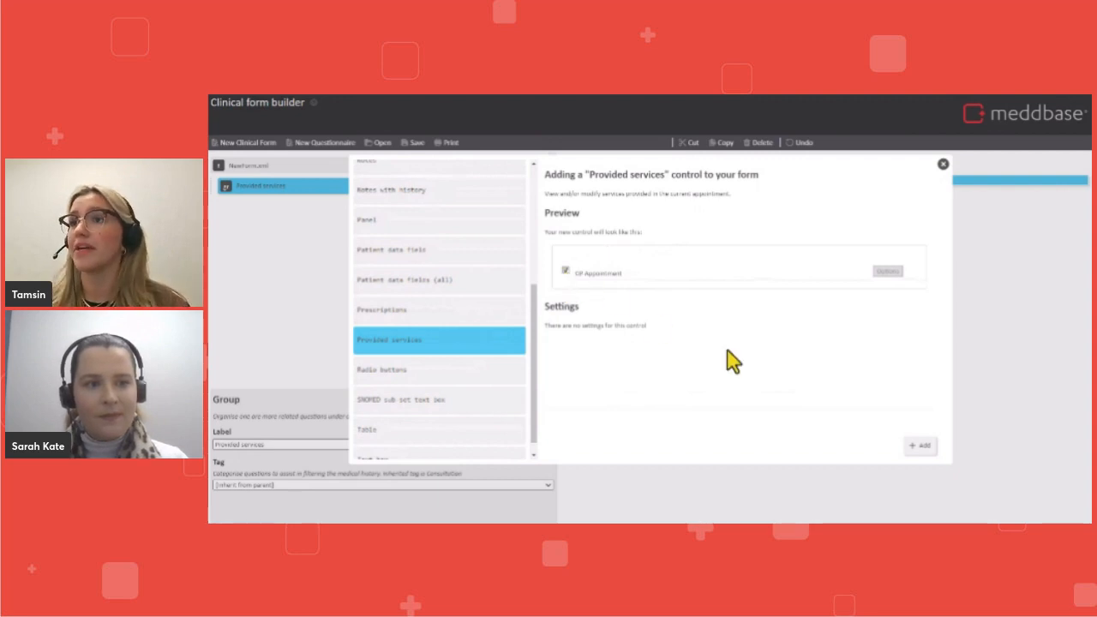
pyautogui.click(920, 447)
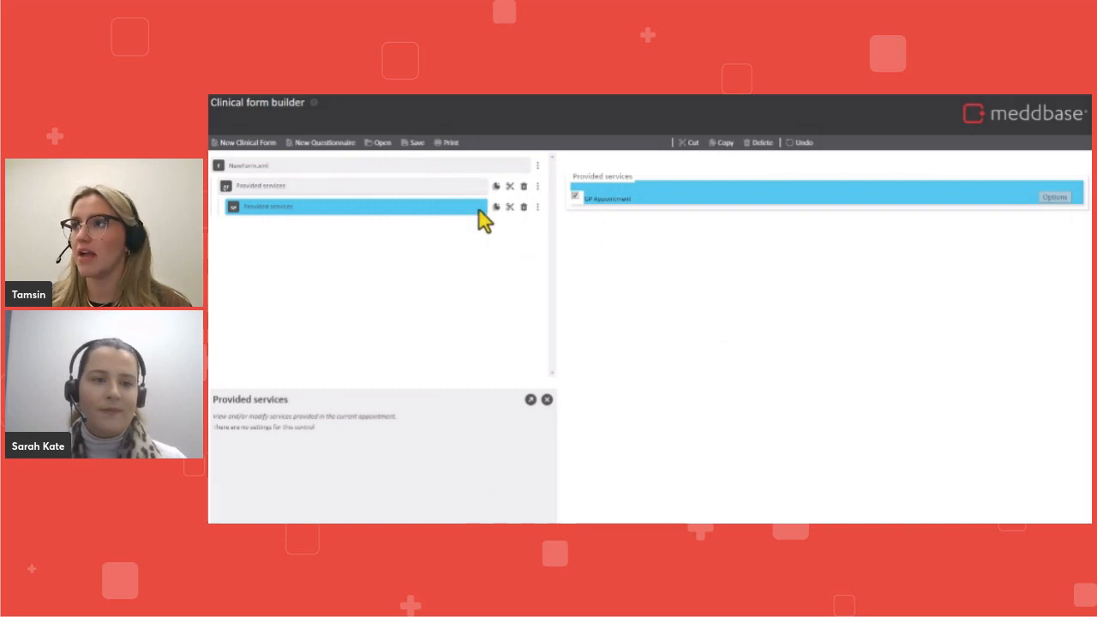
# - Add a Group control labelled "Consultation" after the "Provided services" group, keeping its tag inherited from the parent
pyautogui.click(437, 188)
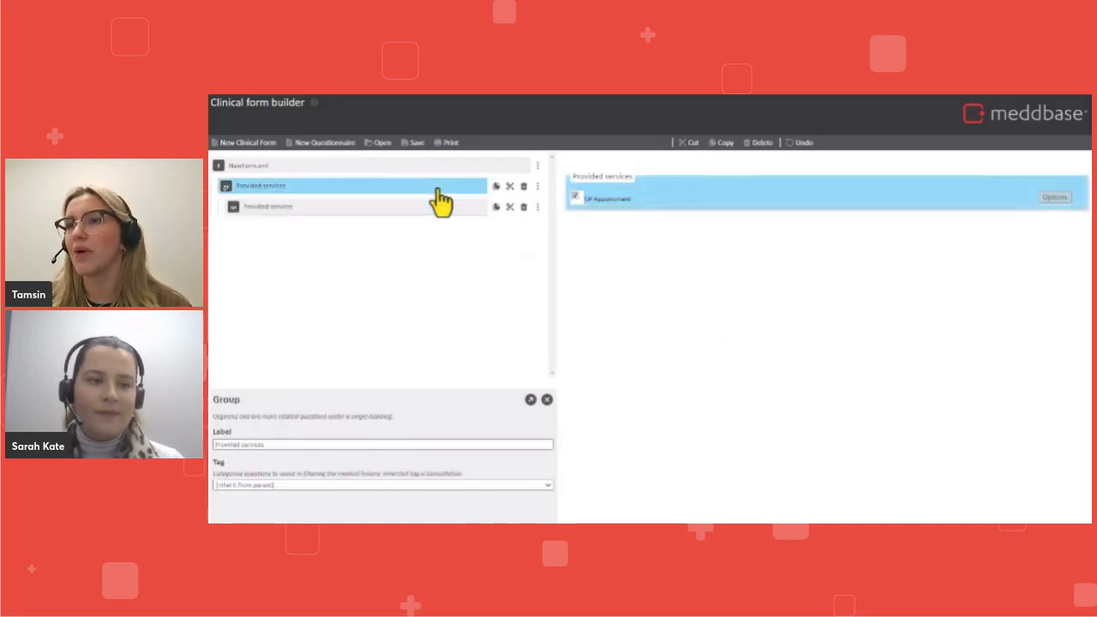
pyautogui.click(538, 188)
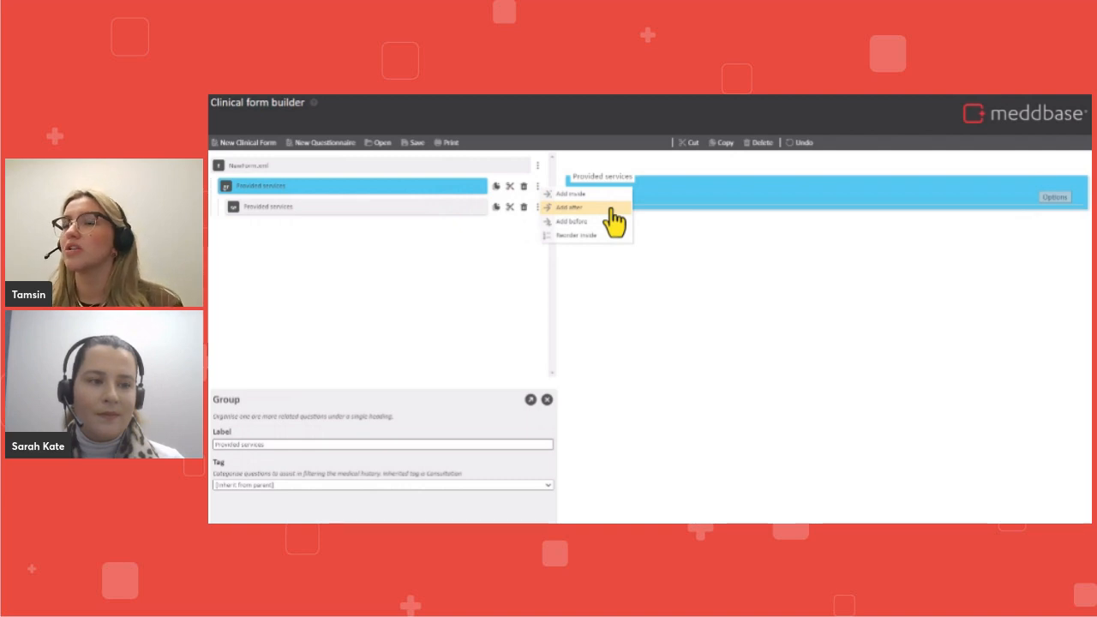
pyautogui.click(570, 207)
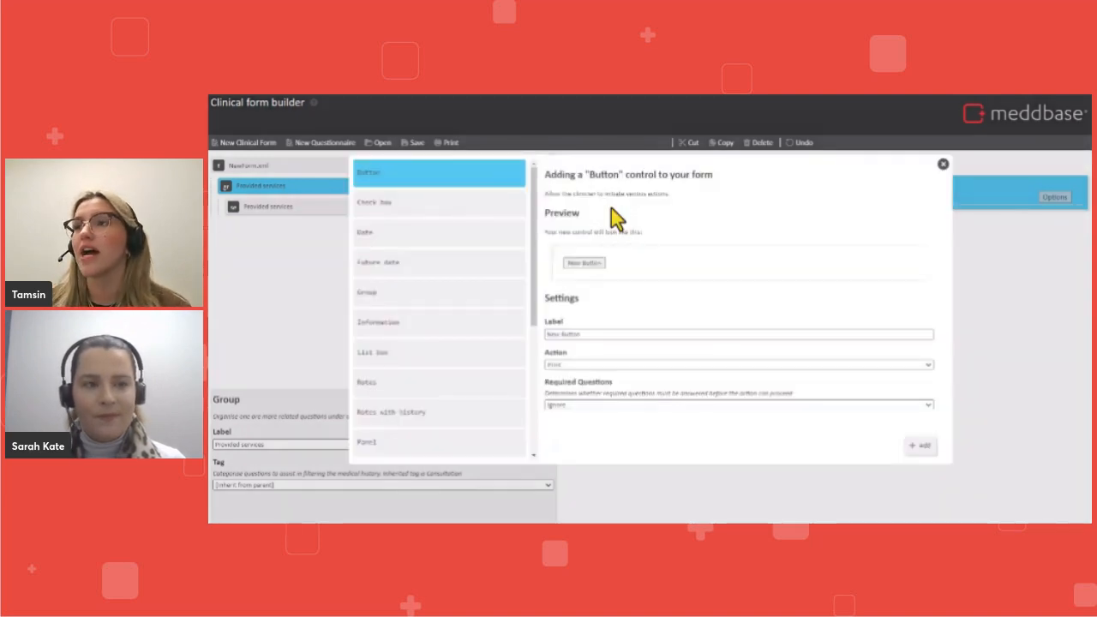
pyautogui.click(511, 302)
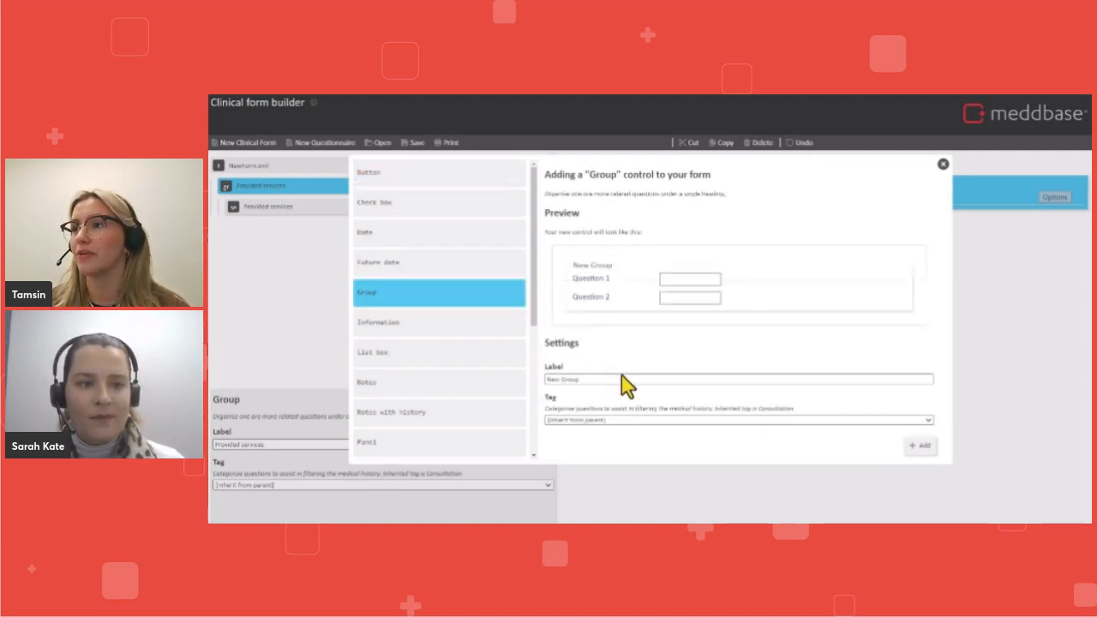
pyautogui.moveTo(621, 379); pyautogui.dragTo(549, 384)
pyautogui.write('Con')
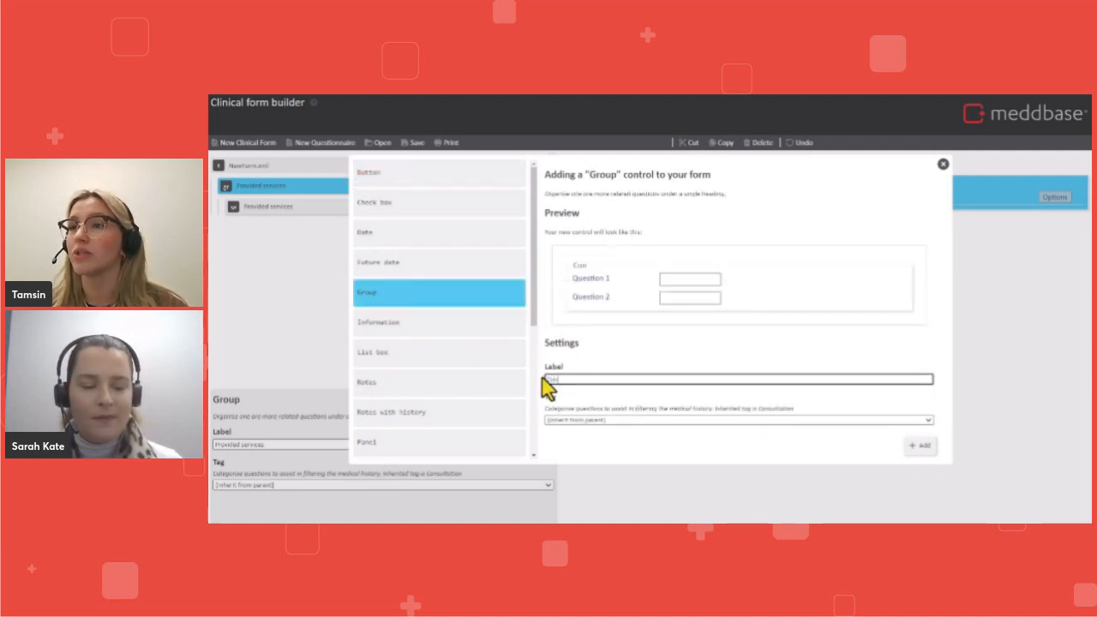
pyautogui.write('sultation')
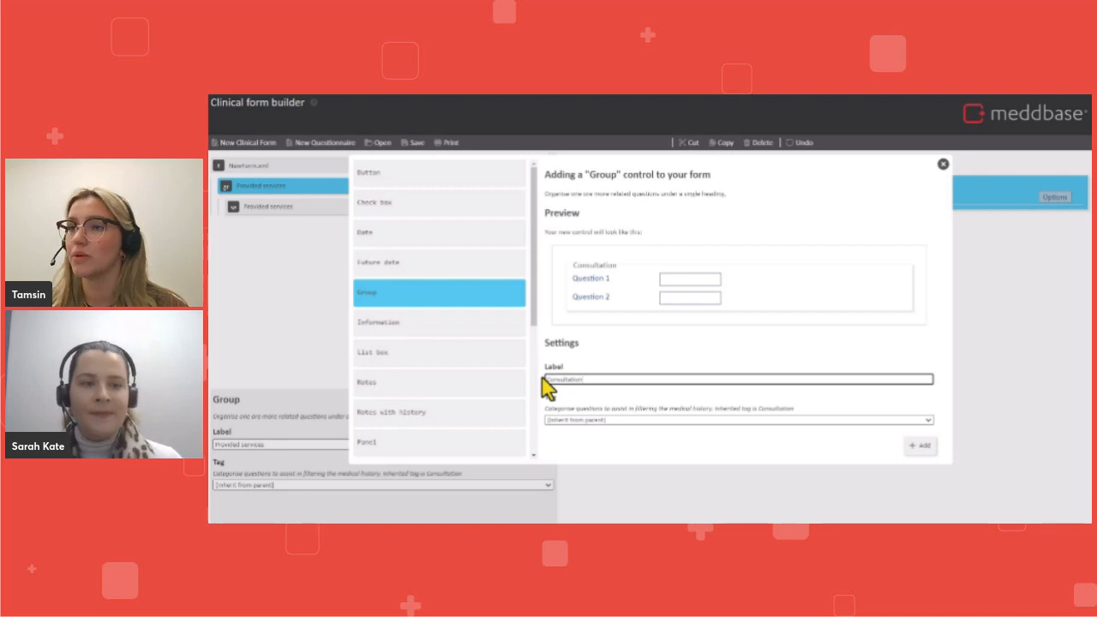
pyautogui.click(920, 447)
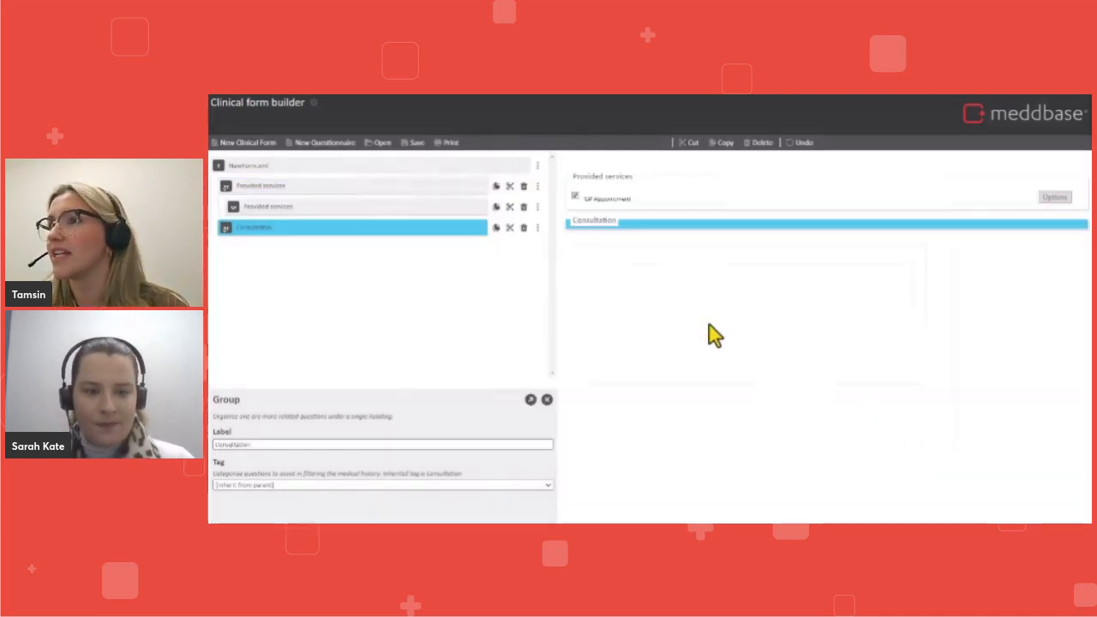
# - Start a Notes control inside the "Consultation" group and try its preview box with "patient complains of a bad back"
pyautogui.click(538, 228)
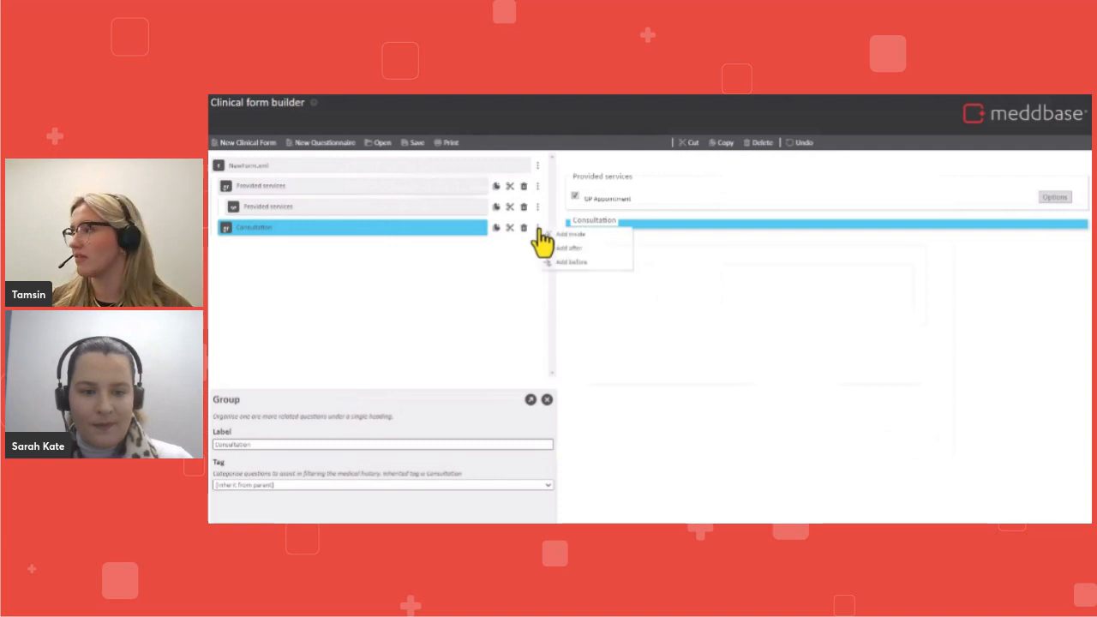
pyautogui.click(610, 239)
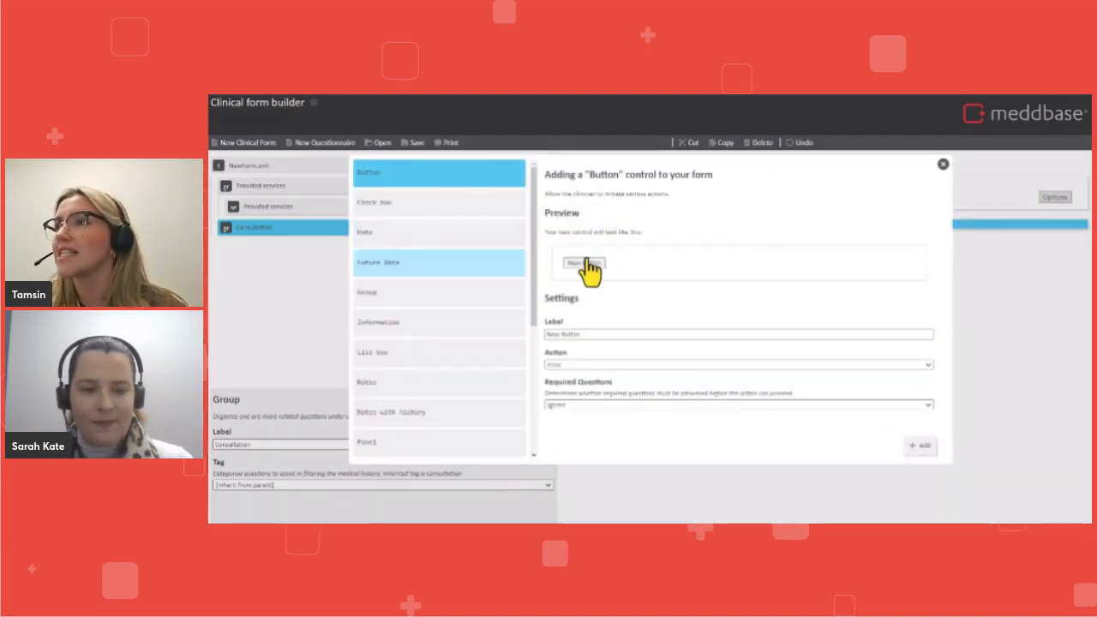
pyautogui.click(480, 386)
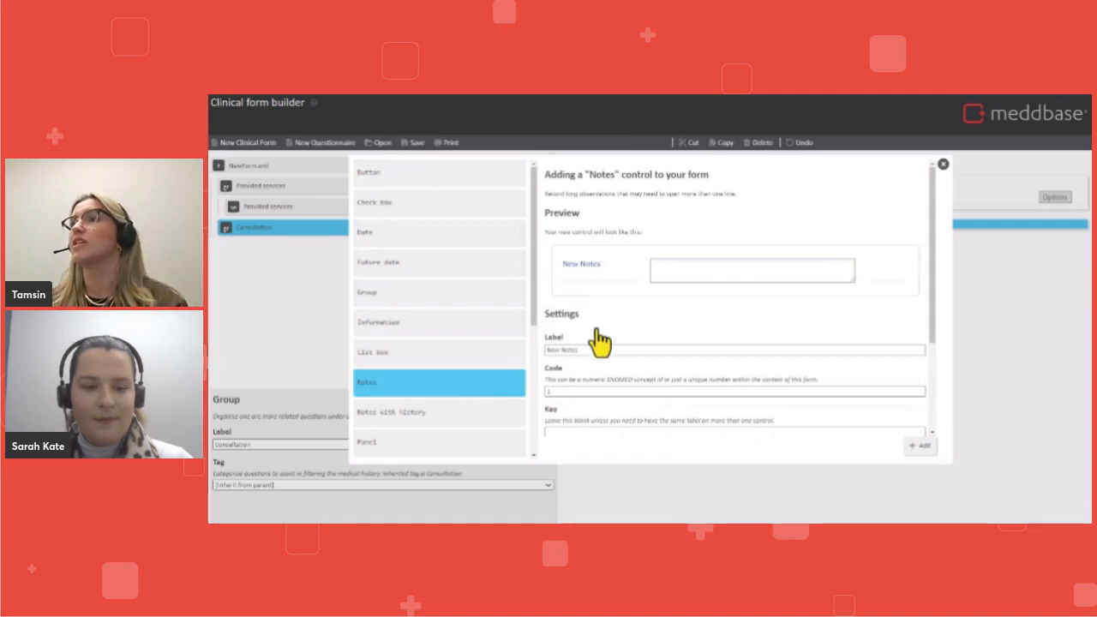
pyautogui.click(742, 270)
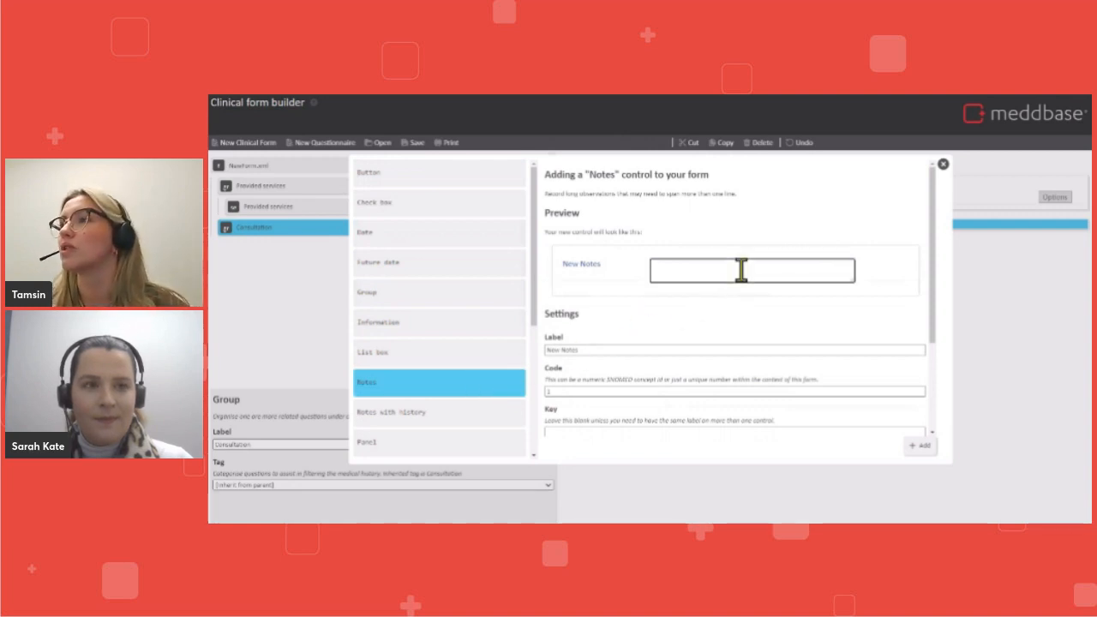
pyautogui.write('patient co')
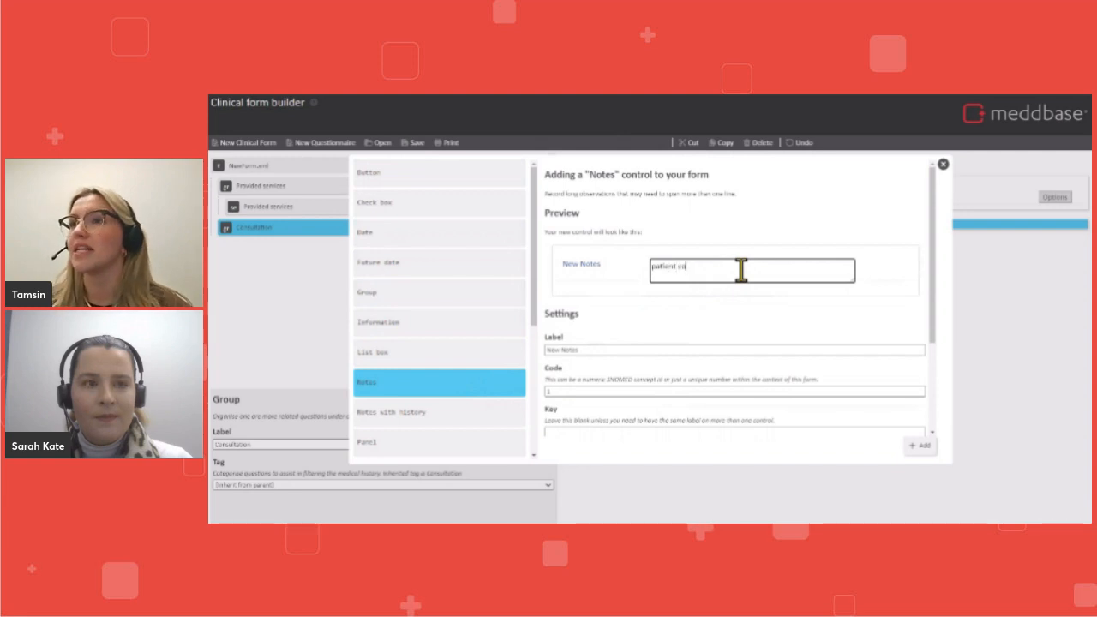
pyautogui.write('mplains of a ba')
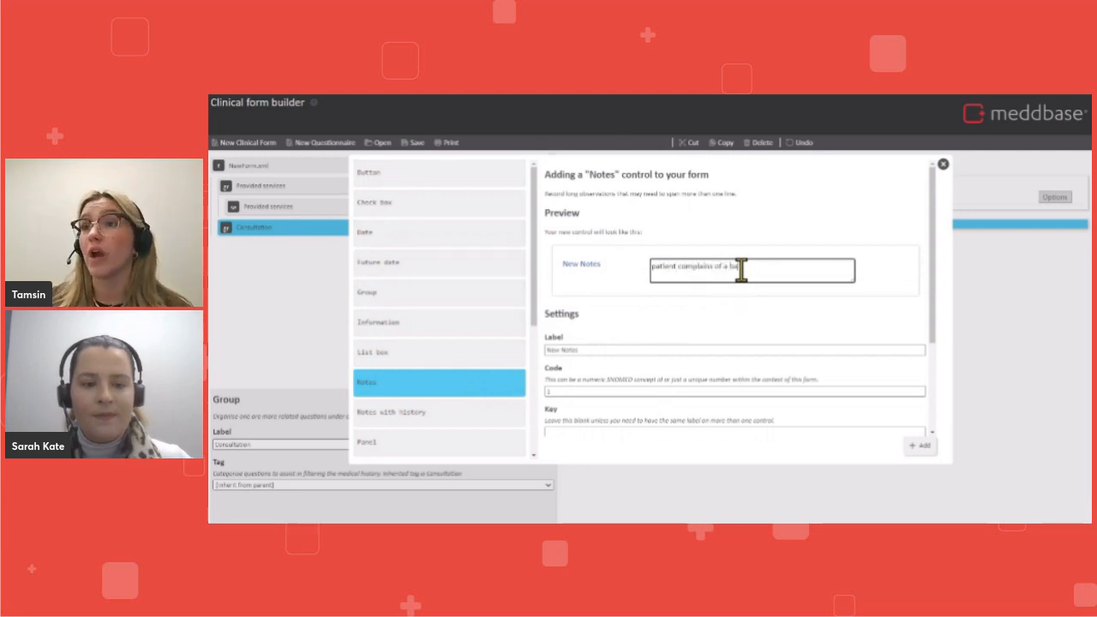
pyautogui.write('ckac')
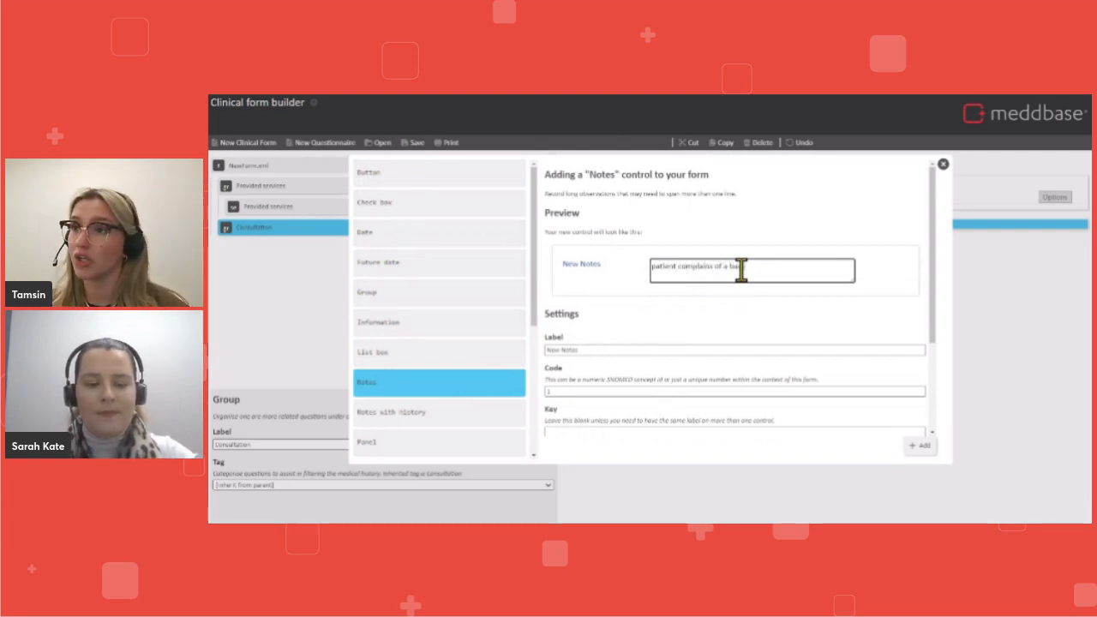
pyautogui.write('h')
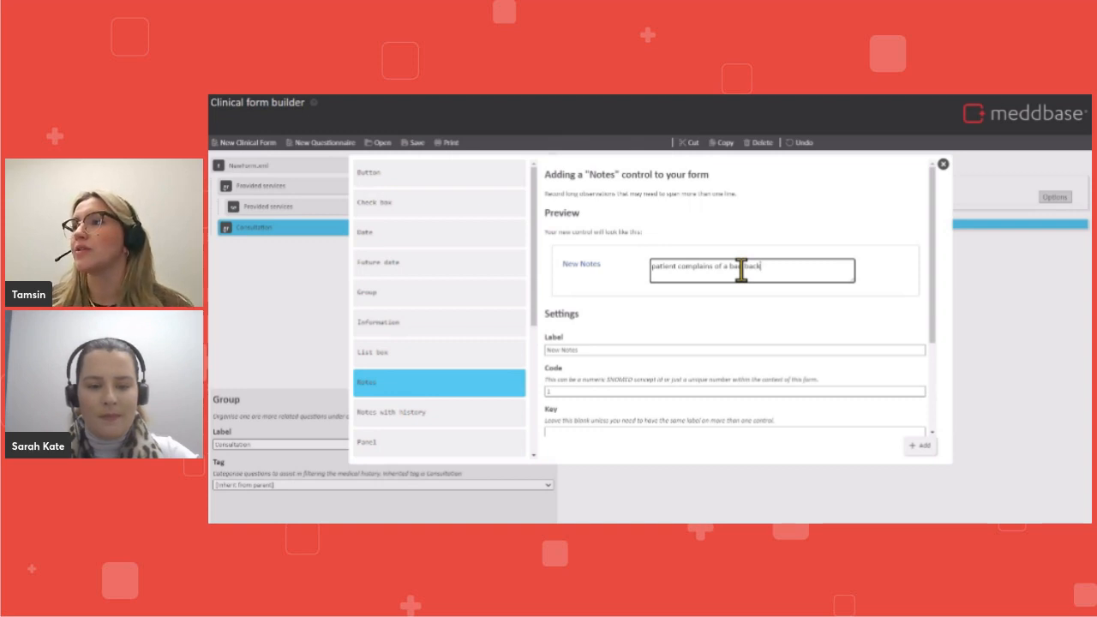
# - Label the Notes control "Consultation notes", set its width to 300 pixels and add it to the form
pyautogui.click(800, 349)
pyautogui.write('C')
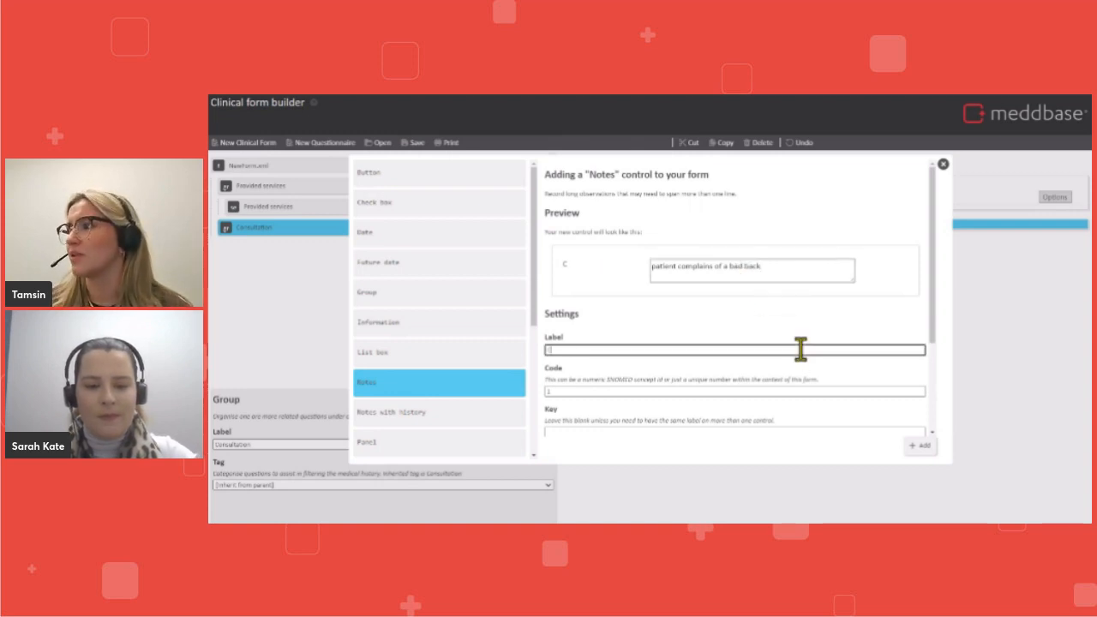
pyautogui.write('onsultation notes')
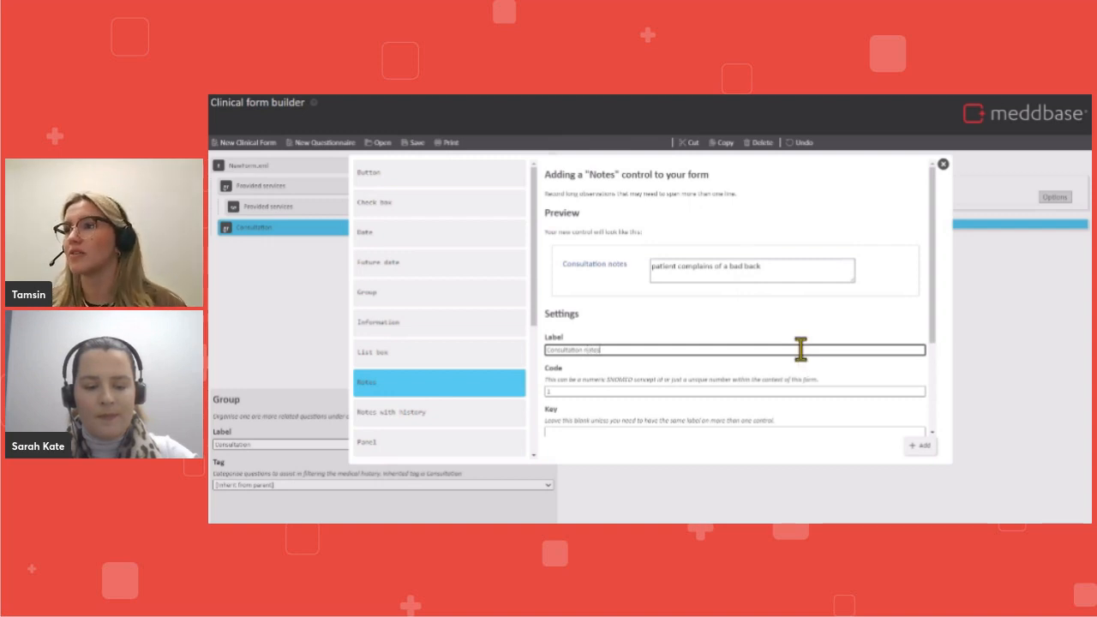
pyautogui.scroll(-1, 801, 349)
pyautogui.scroll(-1, 801, 349)
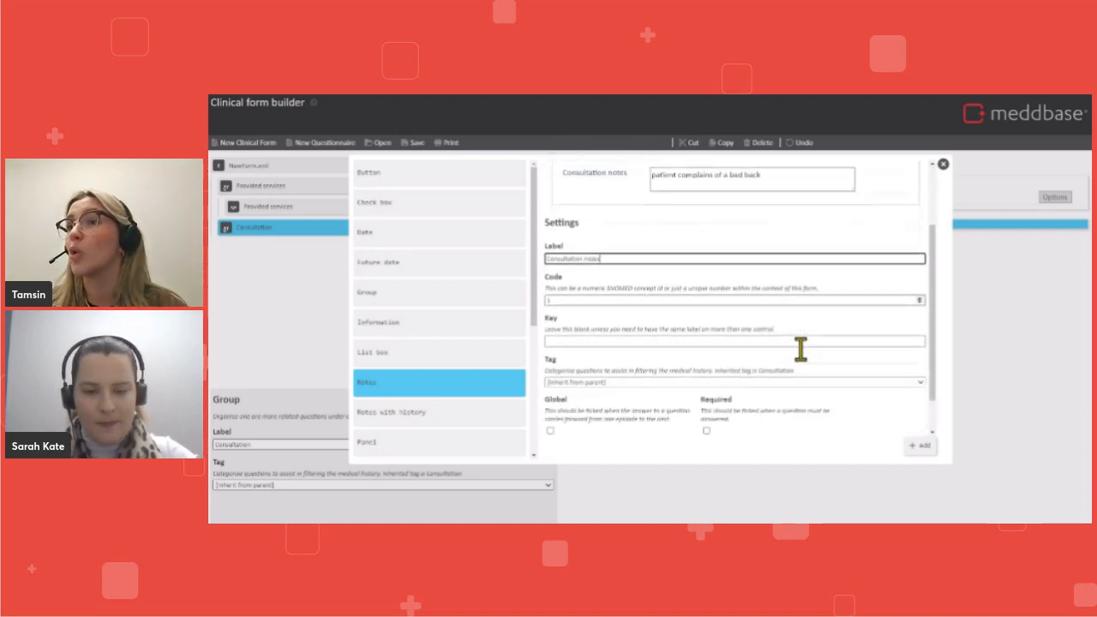
pyautogui.scroll(-1, 801, 349)
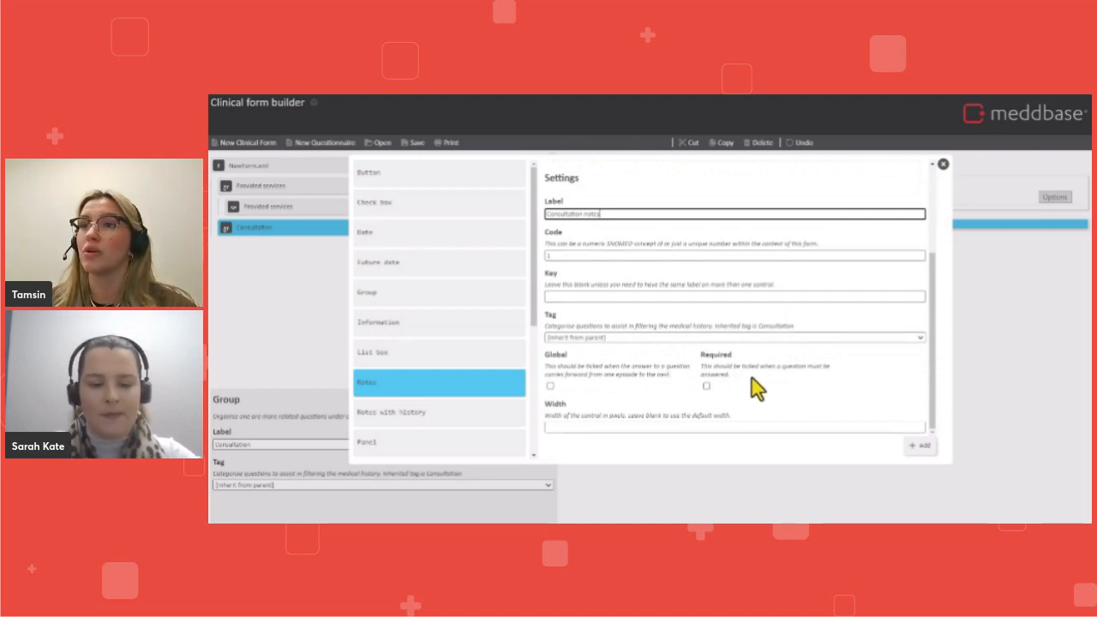
pyautogui.click(788, 427)
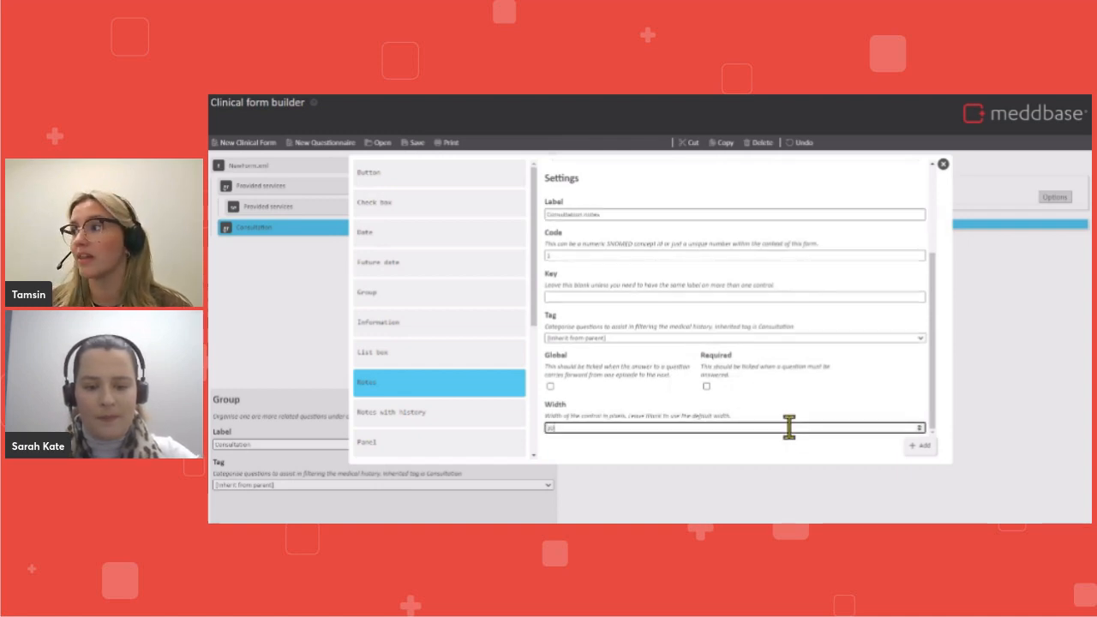
pyautogui.write('200')
pyautogui.click(917, 445)
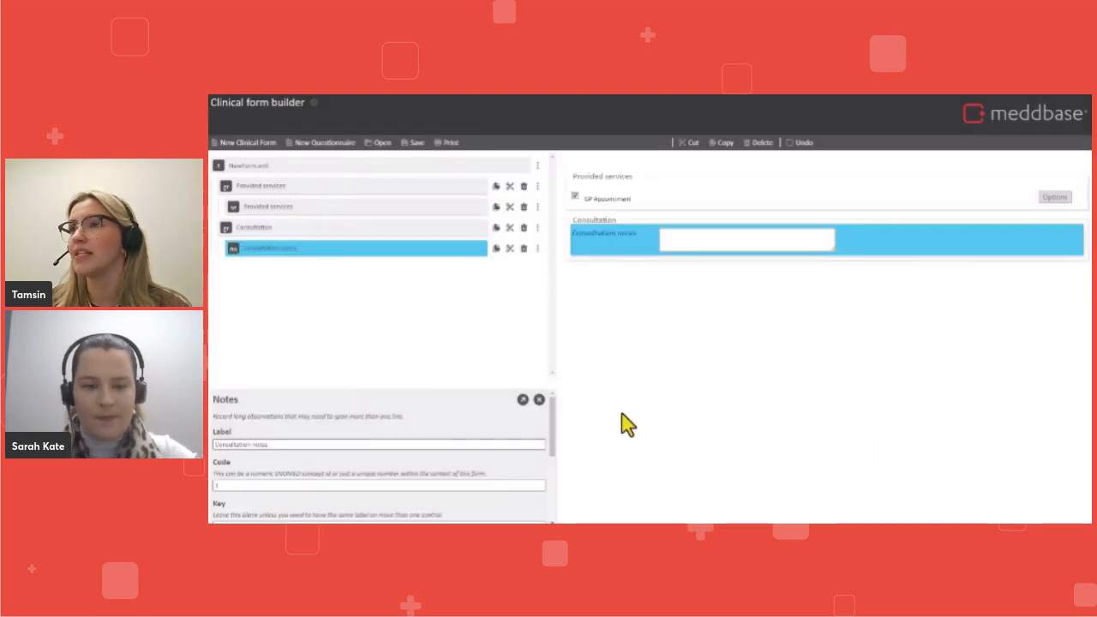
# - Review the settings of the "Consultation notes" control in the enlarged view, including its width, and close them
pyautogui.click(522, 400)
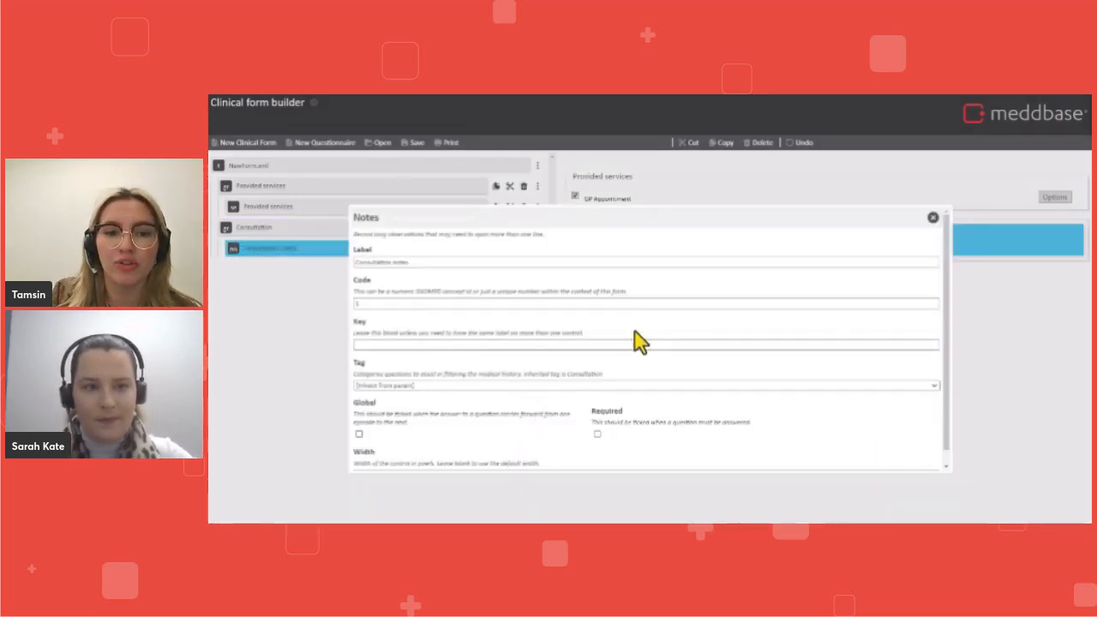
pyautogui.scroll(-1, 636, 333)
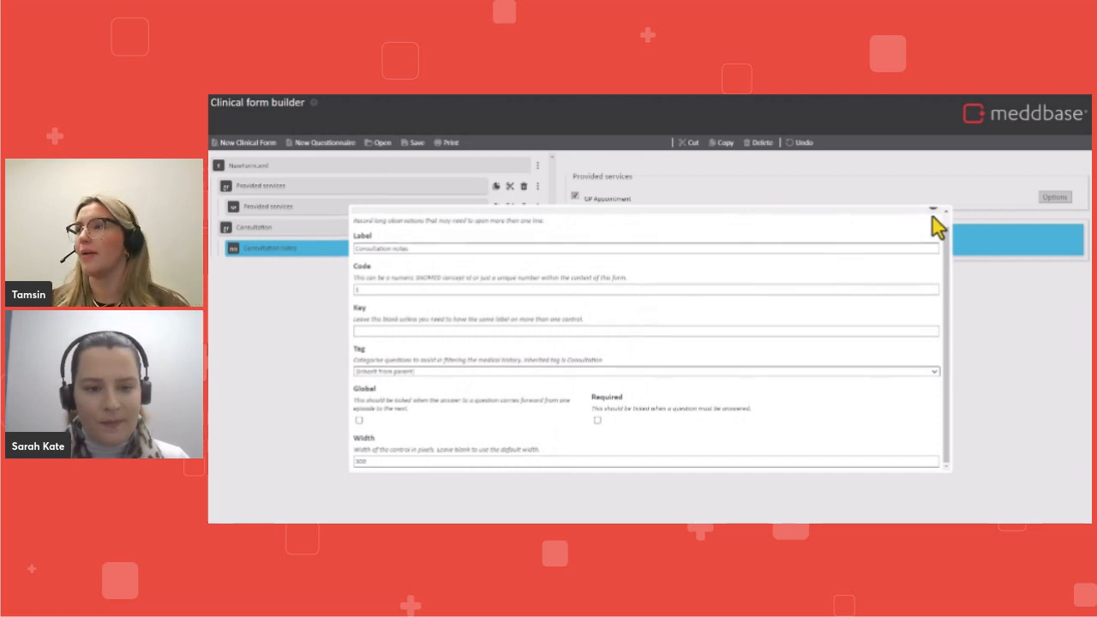
pyautogui.scroll(1, 934, 225)
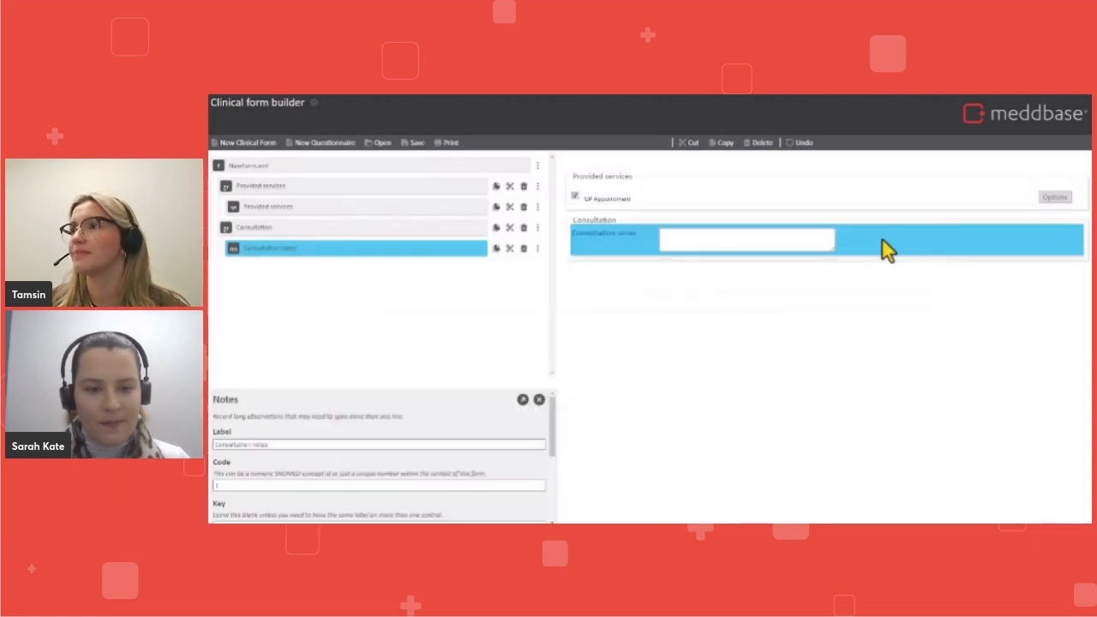
pyautogui.click(539, 401)
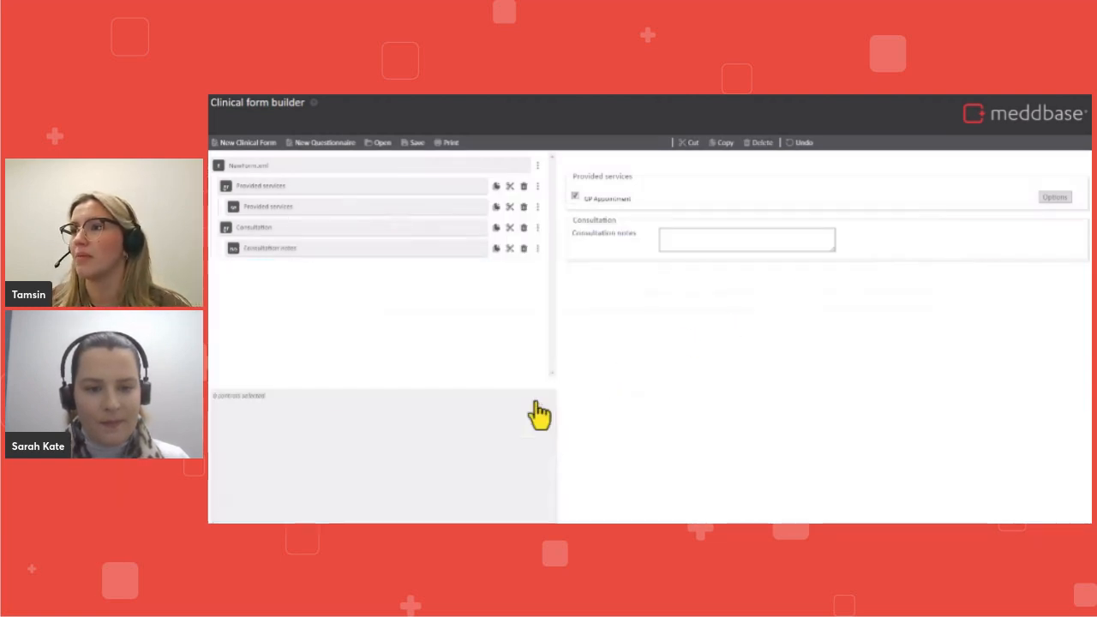
# - Start an Information control after "Consultation notes" with the text "Ensure all patient data has been captured during the consultation"
pyautogui.click(538, 250)
pyautogui.click(563, 271)
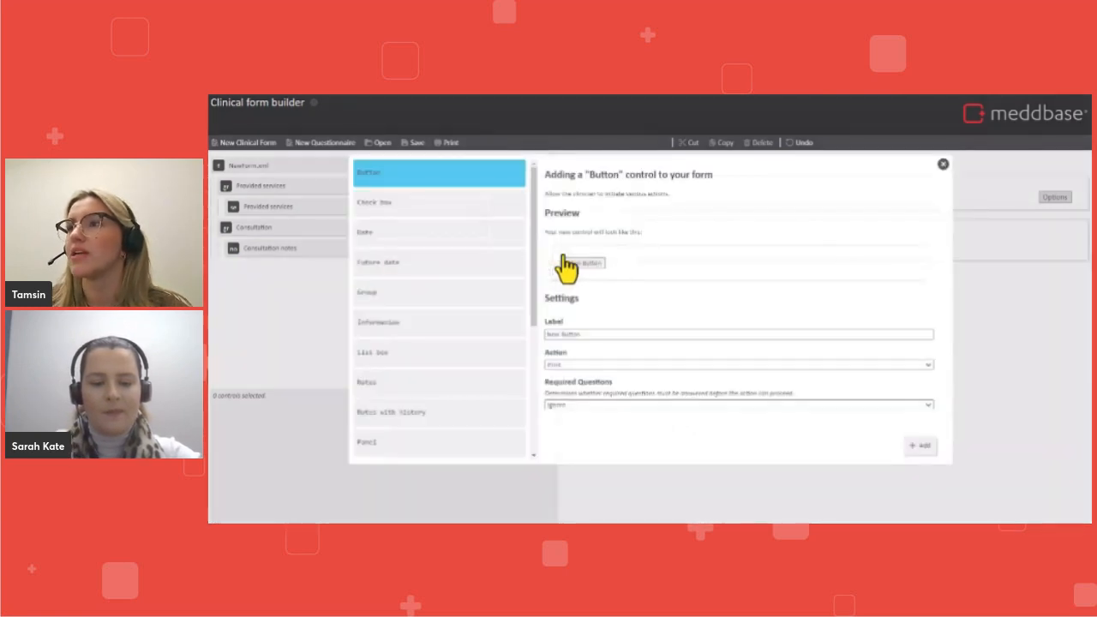
pyautogui.click(432, 336)
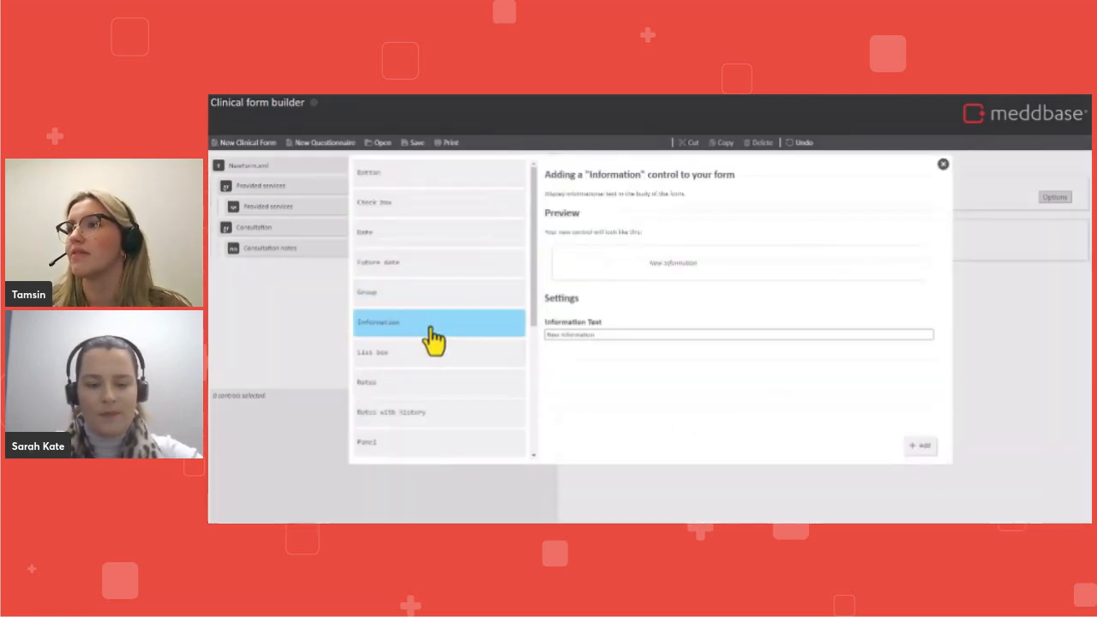
pyautogui.tripleClick(624, 336)
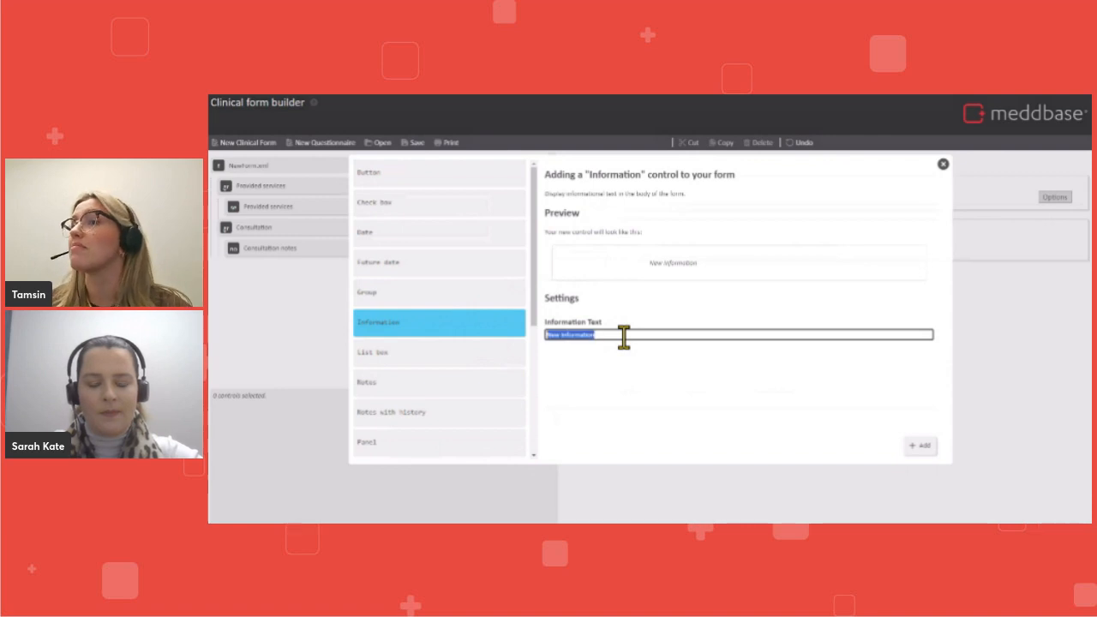
pyautogui.write('Emai')
pyautogui.write('re all')
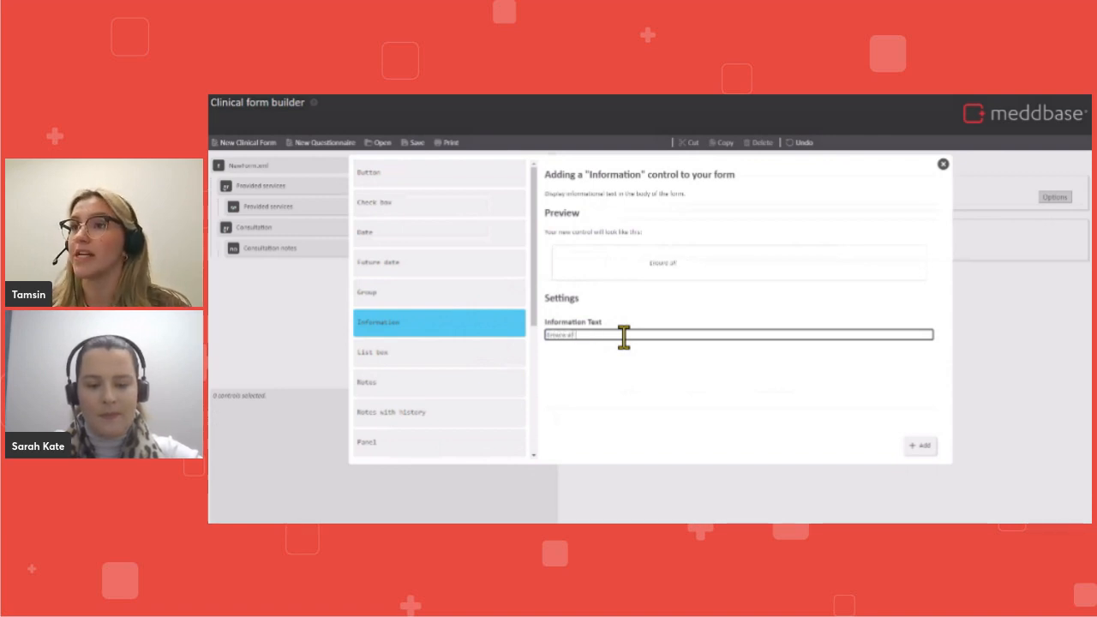
pyautogui.write(' patient data has been captured during the consultat')
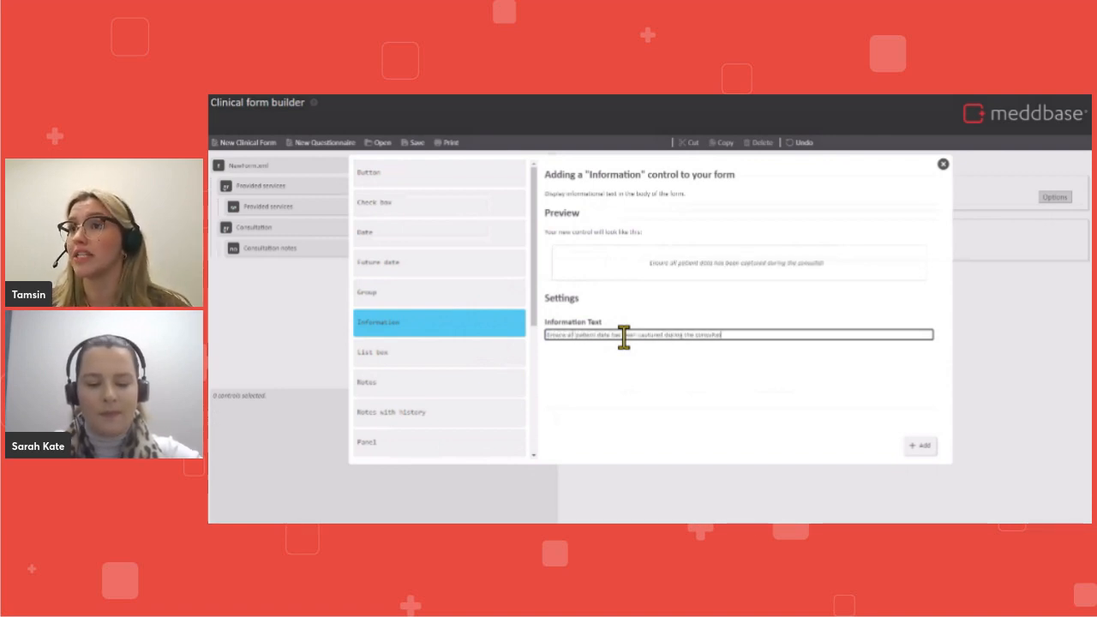
# - Continue the information text with ", you will not be able to proceed with additional actions until questions have been answered" and add the control
pyautogui.write('ion, you will not be able to proceed with additional as')
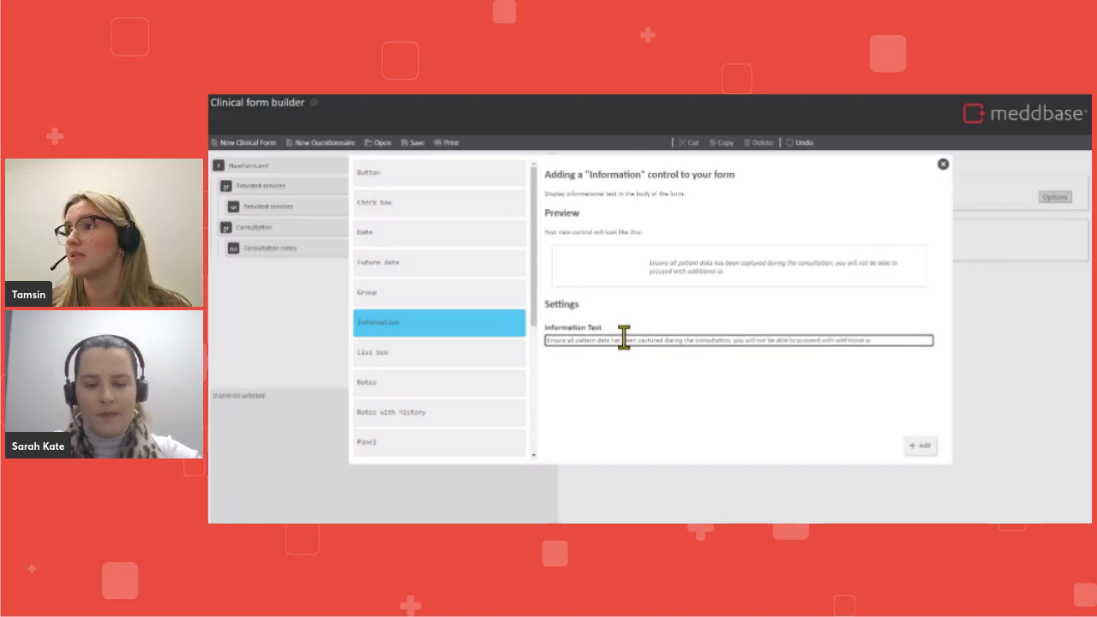
pyautogui.write('tions until questions have been answered')
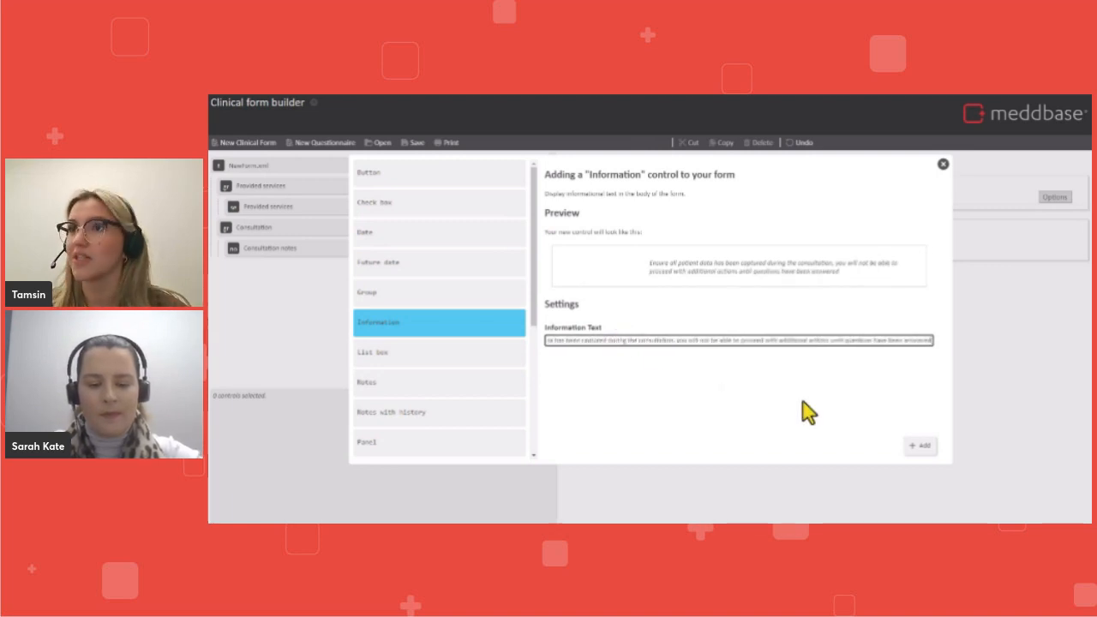
pyautogui.click(918, 447)
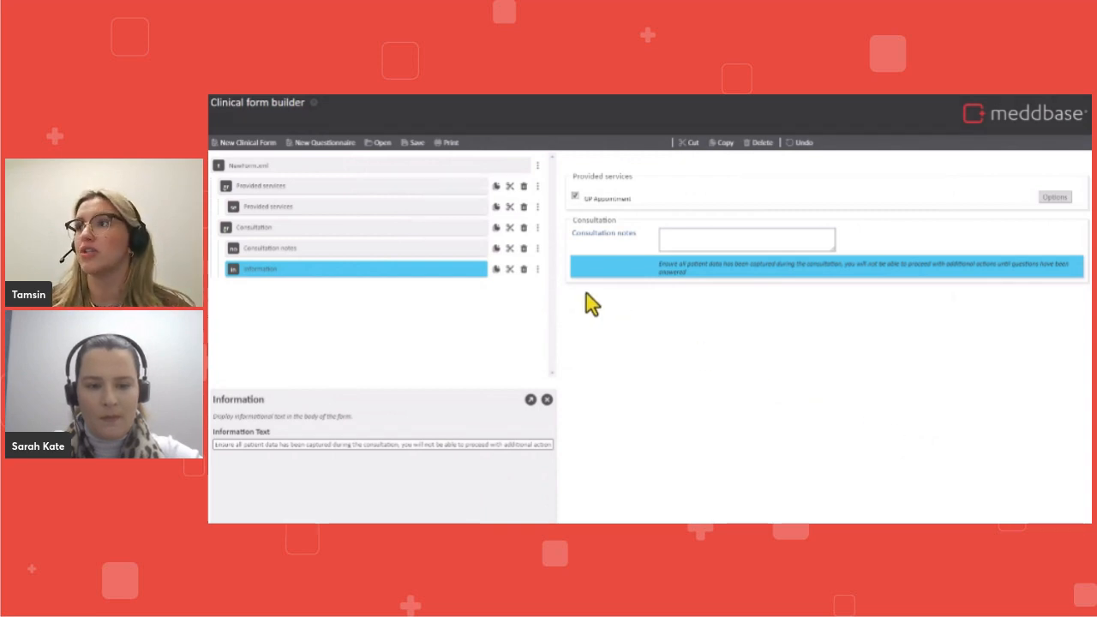
# - Add a "Patient data fields (all)" control after the Information control in the "Consultation" group
pyautogui.click(536, 270)
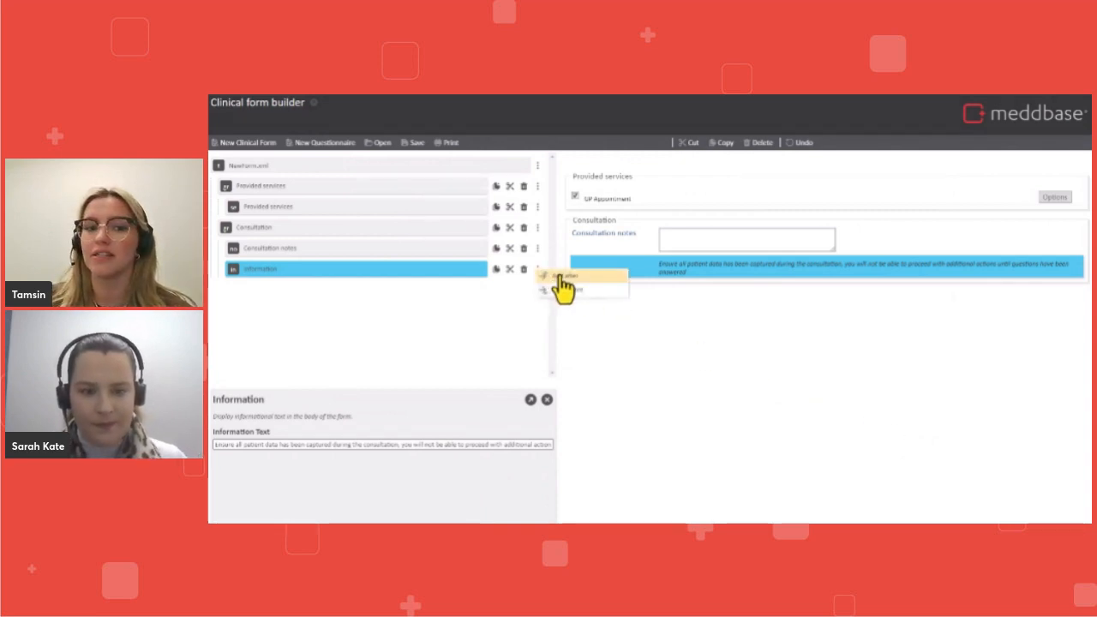
pyautogui.click(560, 285)
pyautogui.moveTo(535, 284); pyautogui.dragTo(529, 381)
pyautogui.click(474, 322)
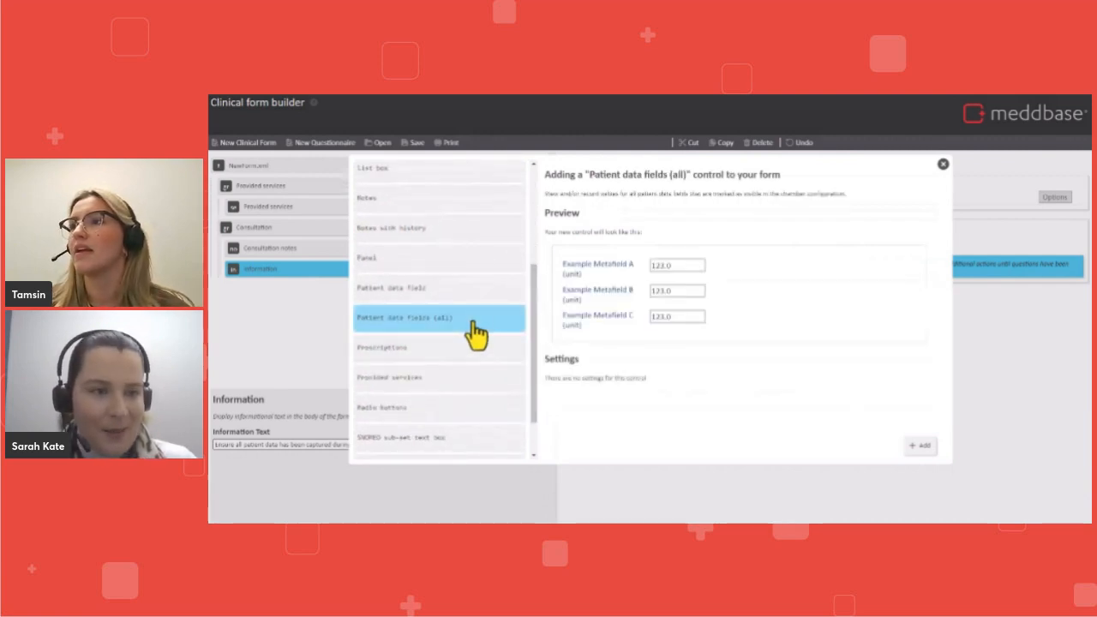
pyautogui.click(919, 446)
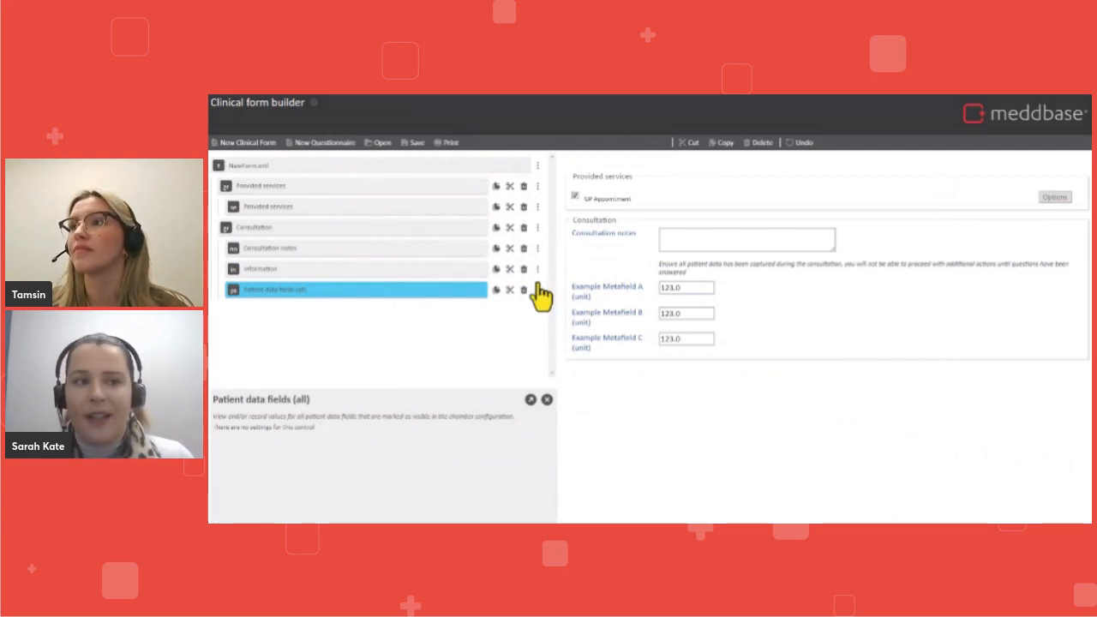
# - Move the Information control before "Consultation notes" by cutting and pasting it
pyautogui.click(439, 270)
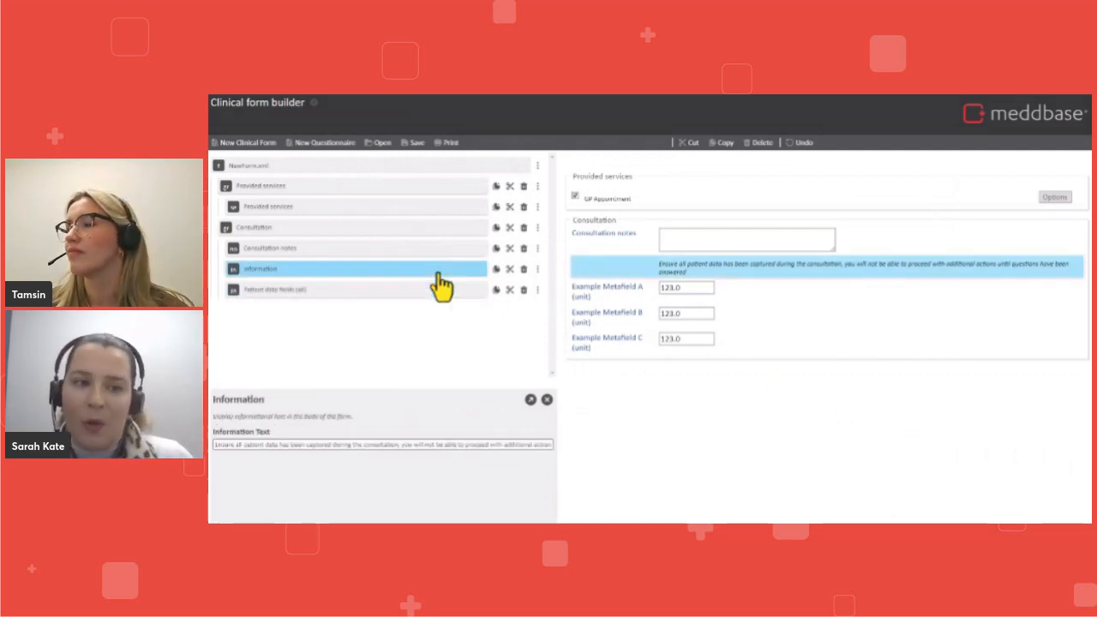
pyautogui.click(510, 270)
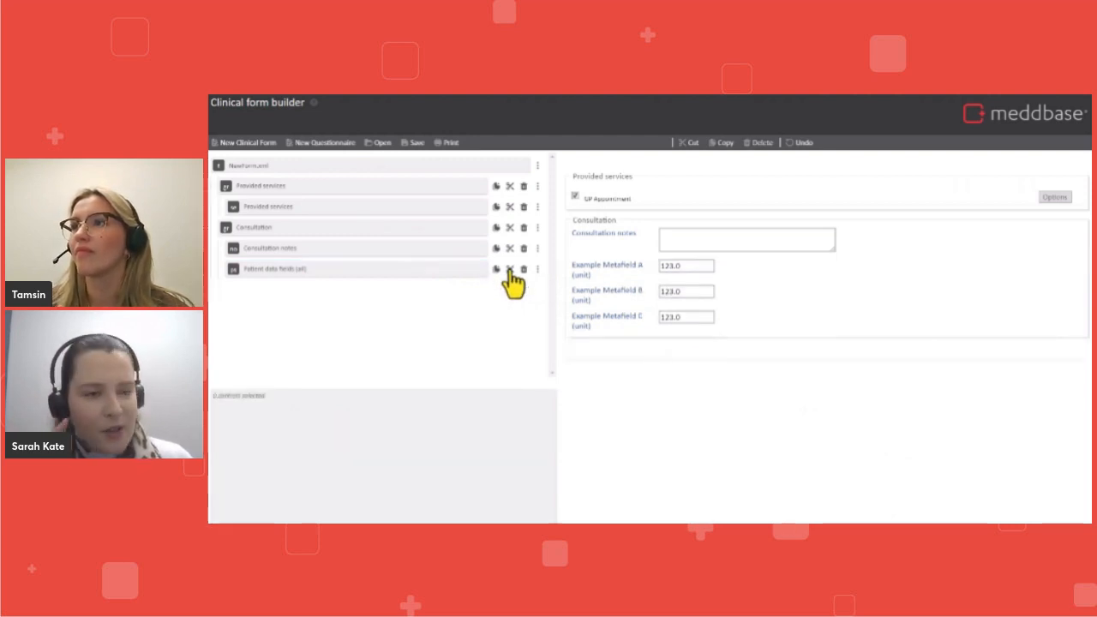
pyautogui.click(480, 249)
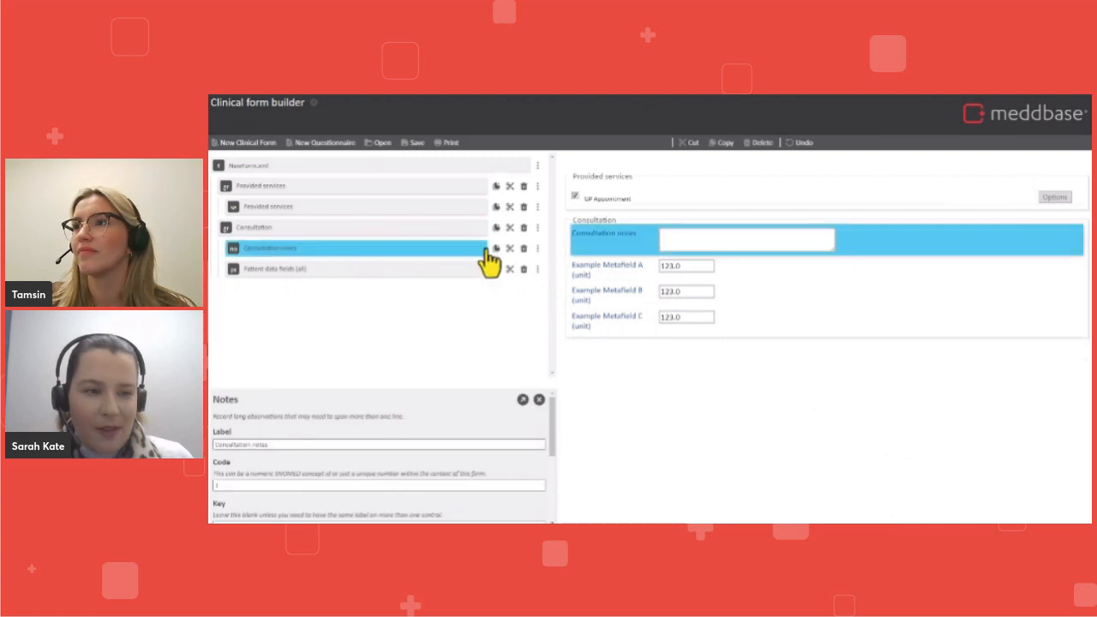
pyautogui.click(537, 248)
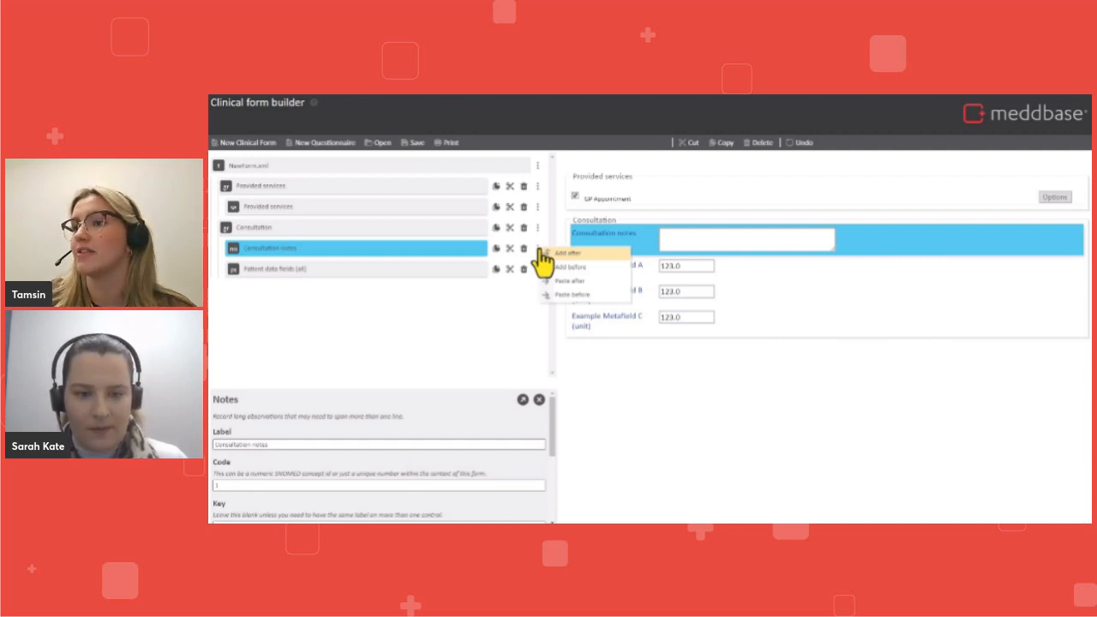
pyautogui.click(603, 296)
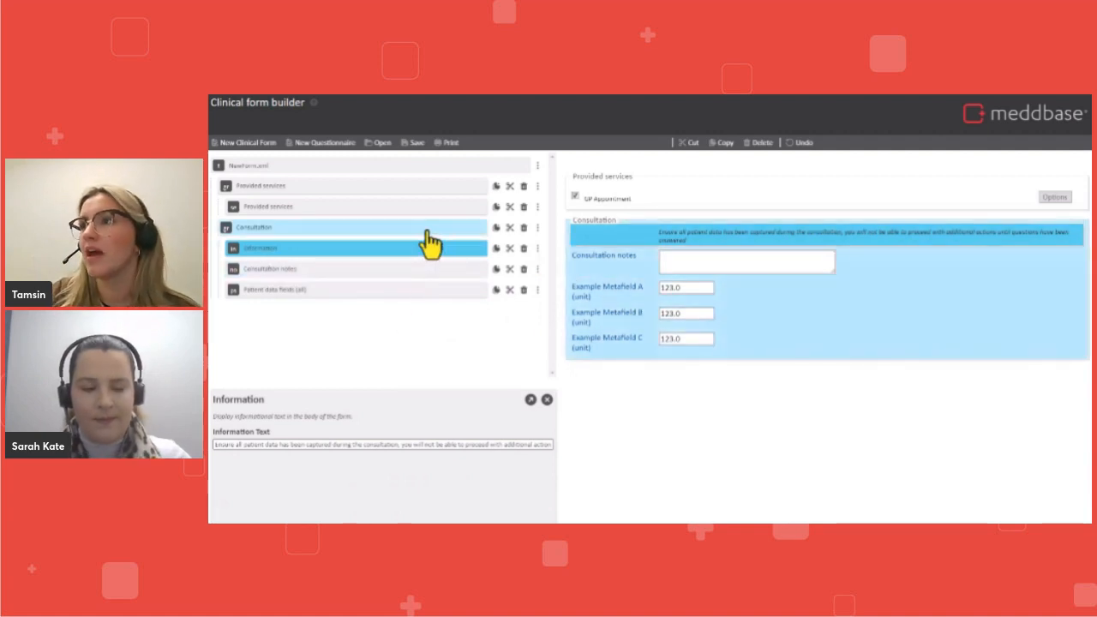
# - Add a Group control labelled "Actions" after the "Consultation" group
pyautogui.click(427, 232)
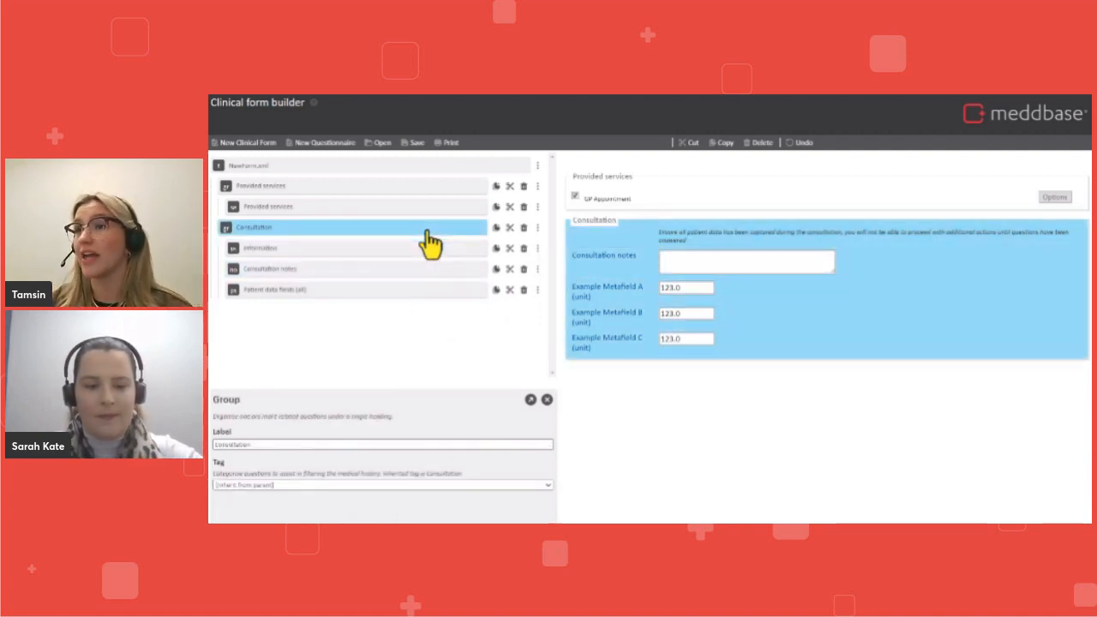
pyautogui.click(538, 229)
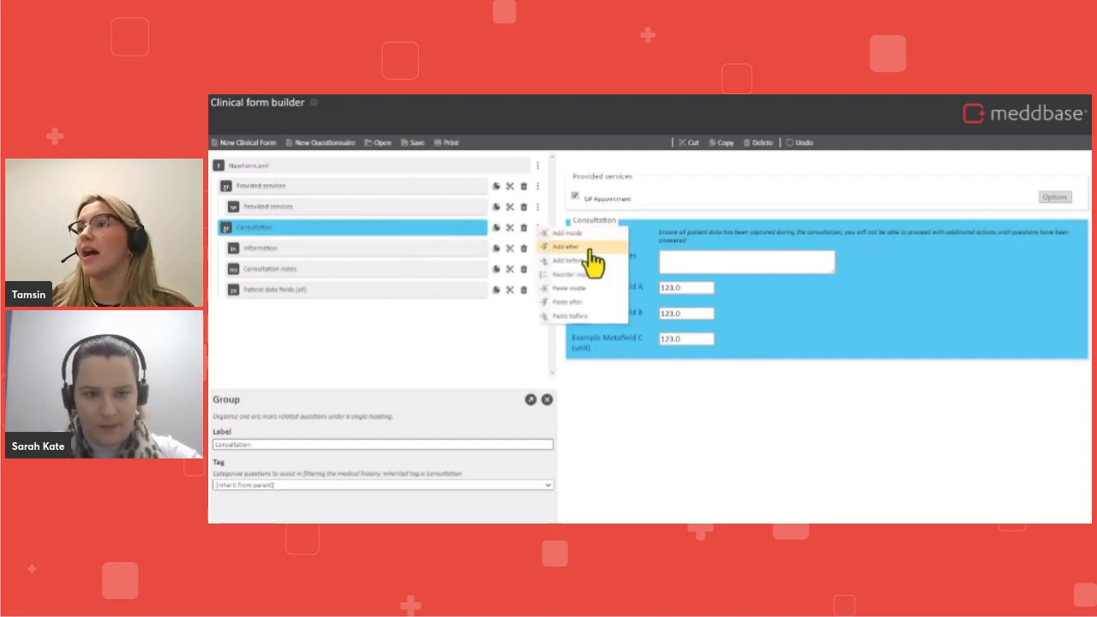
pyautogui.click(591, 252)
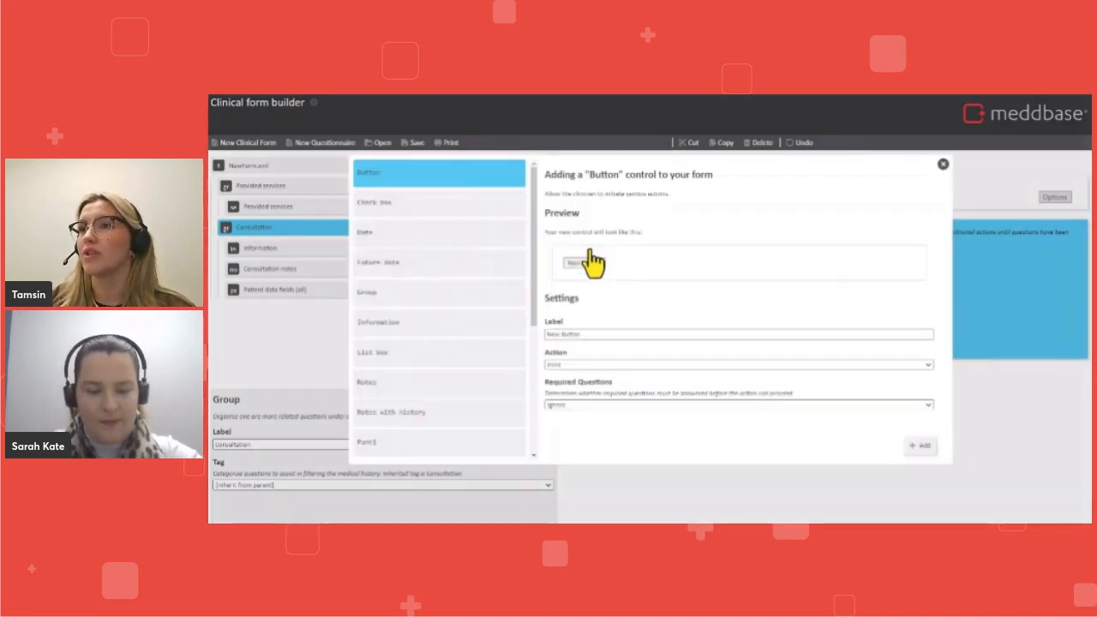
pyautogui.click(472, 312)
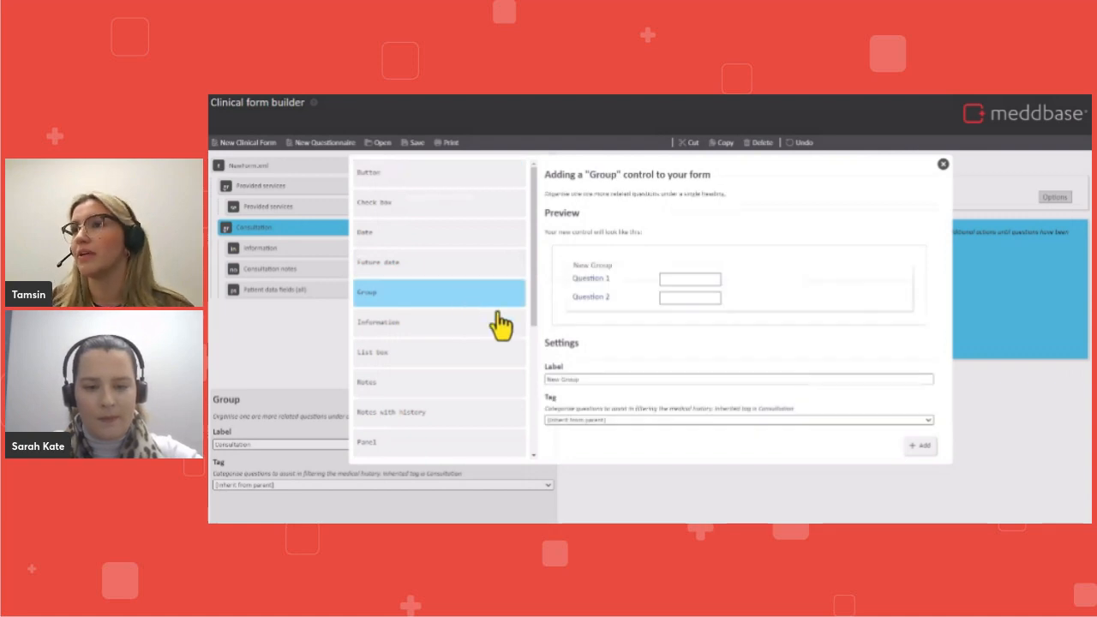
pyautogui.click(592, 379)
pyautogui.moveTo(592, 379); pyautogui.dragTo(549, 380)
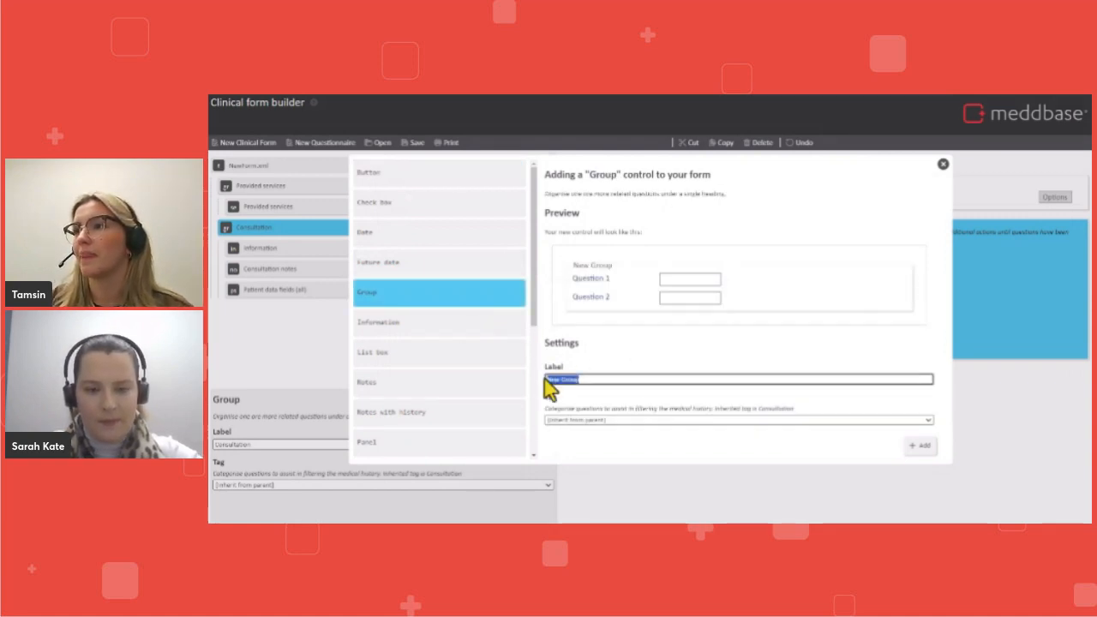
pyautogui.write('Actions')
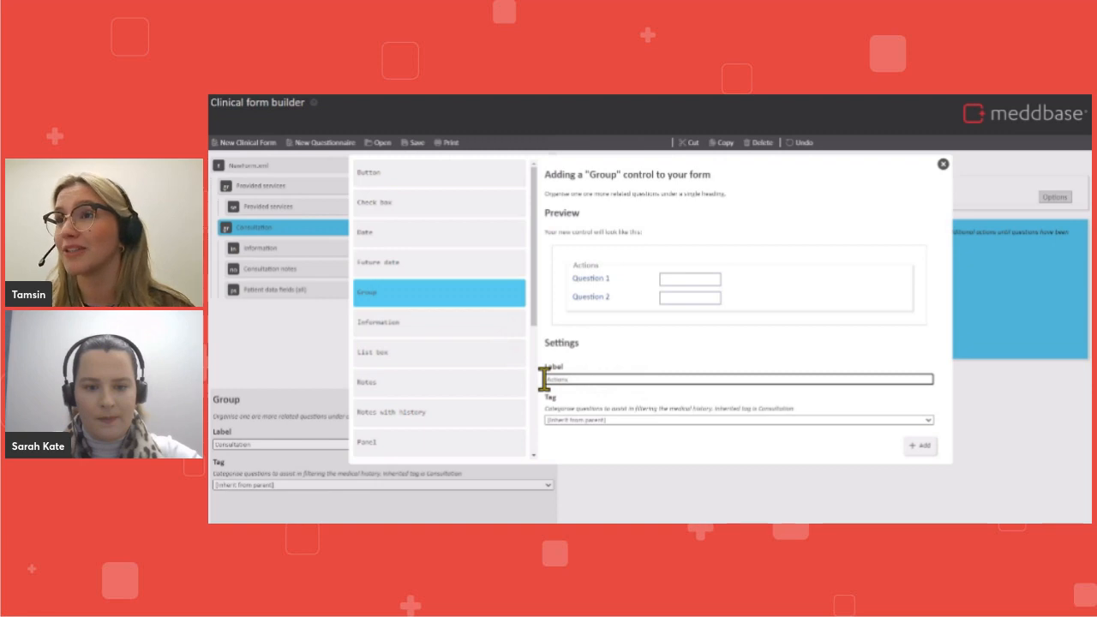
pyautogui.click(921, 445)
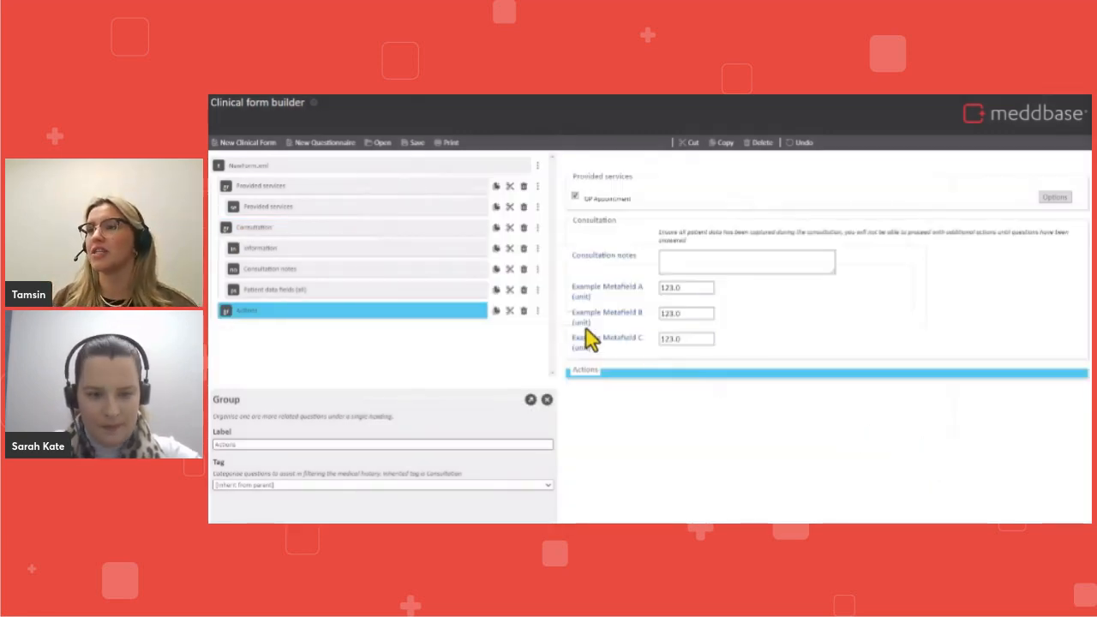
# - Add a Button control labelled "Prescribe" with the Prescribe action inside the "Actions" group
pyautogui.click(538, 312)
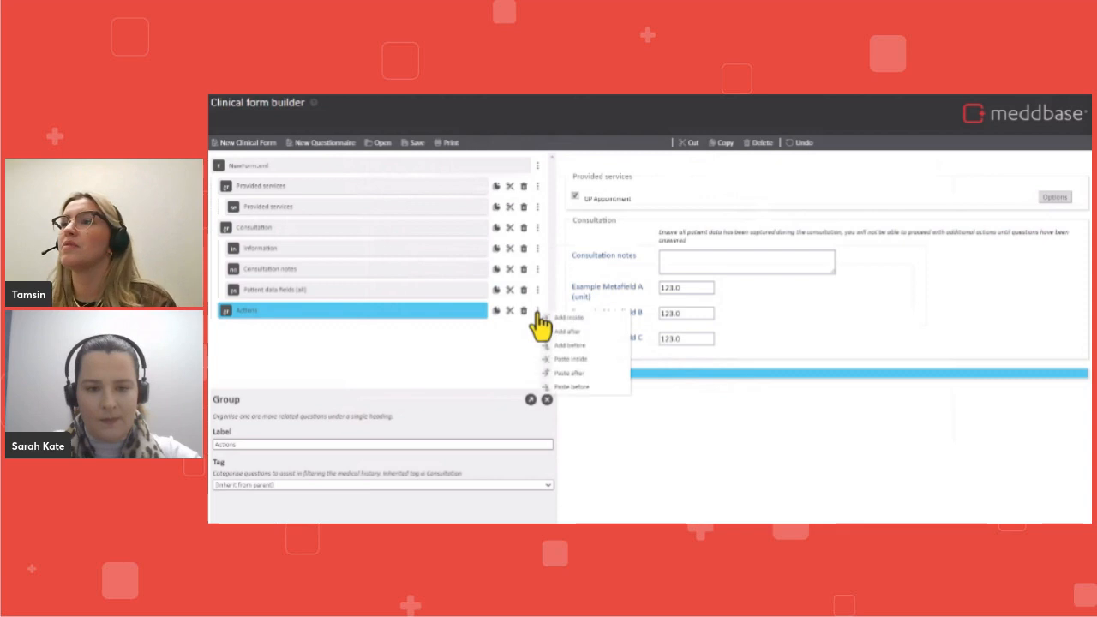
pyautogui.click(600, 318)
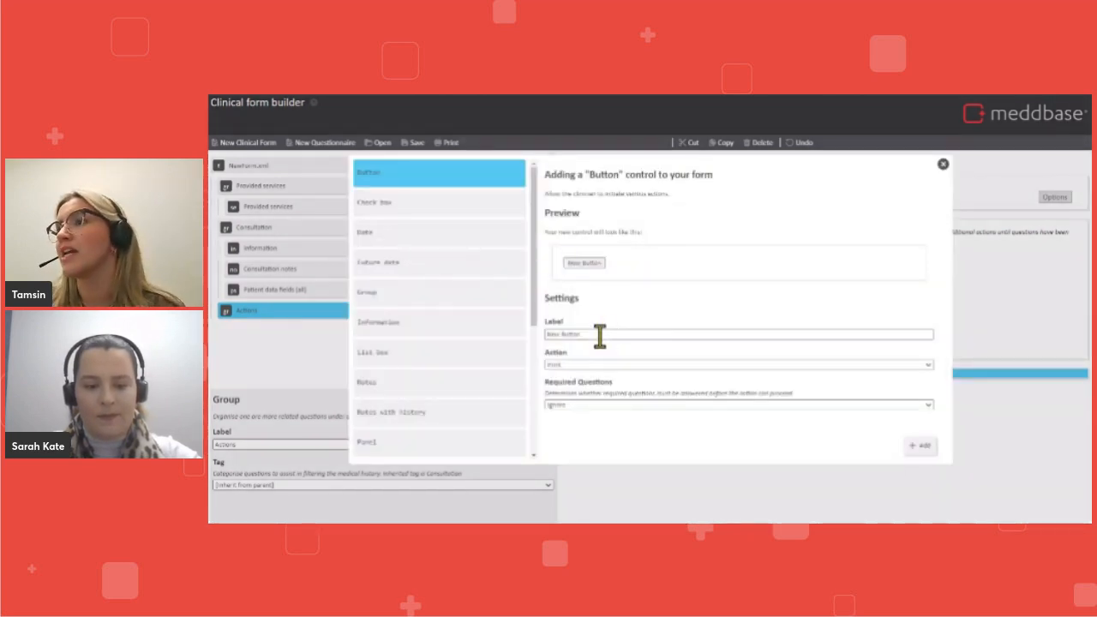
pyautogui.moveTo(600, 335); pyautogui.dragTo(544, 343)
pyautogui.write('Print')
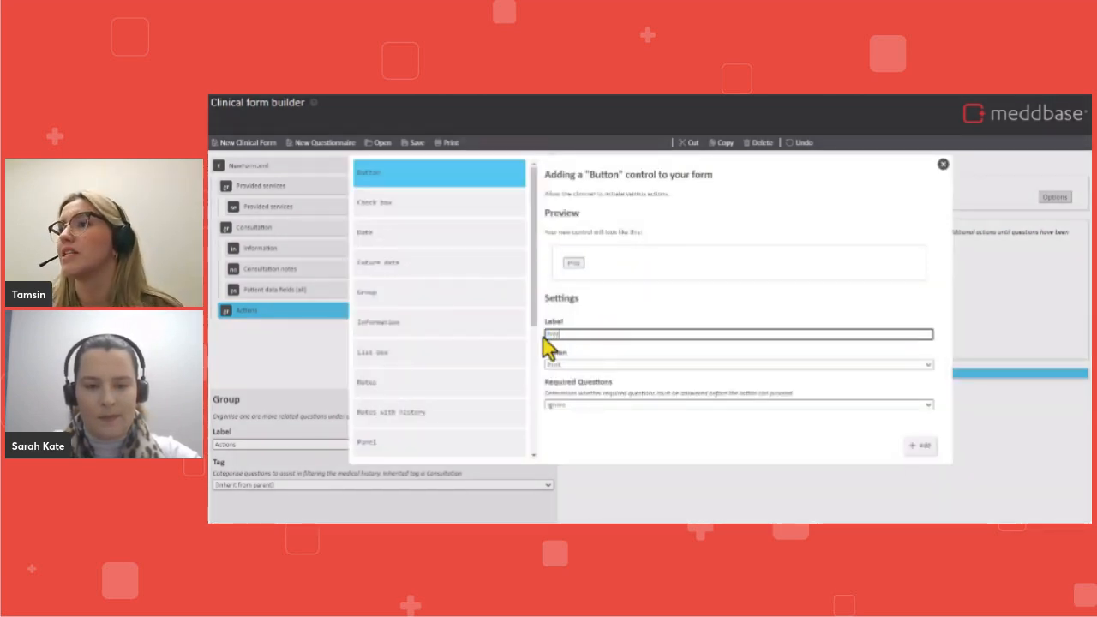
pyautogui.write('Prescribe')
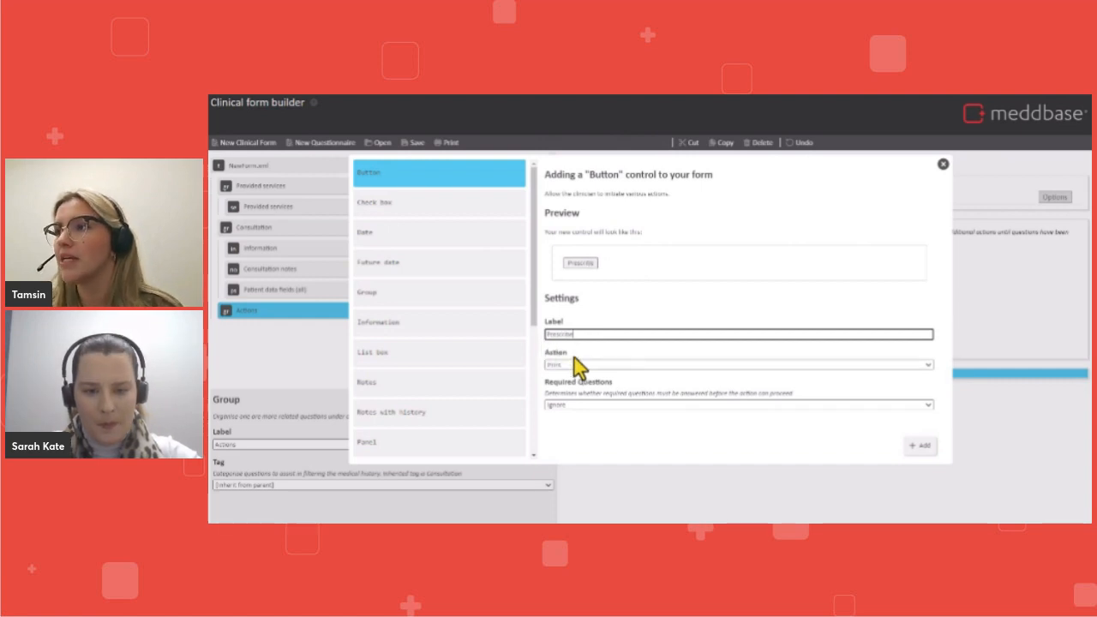
pyautogui.click(583, 364)
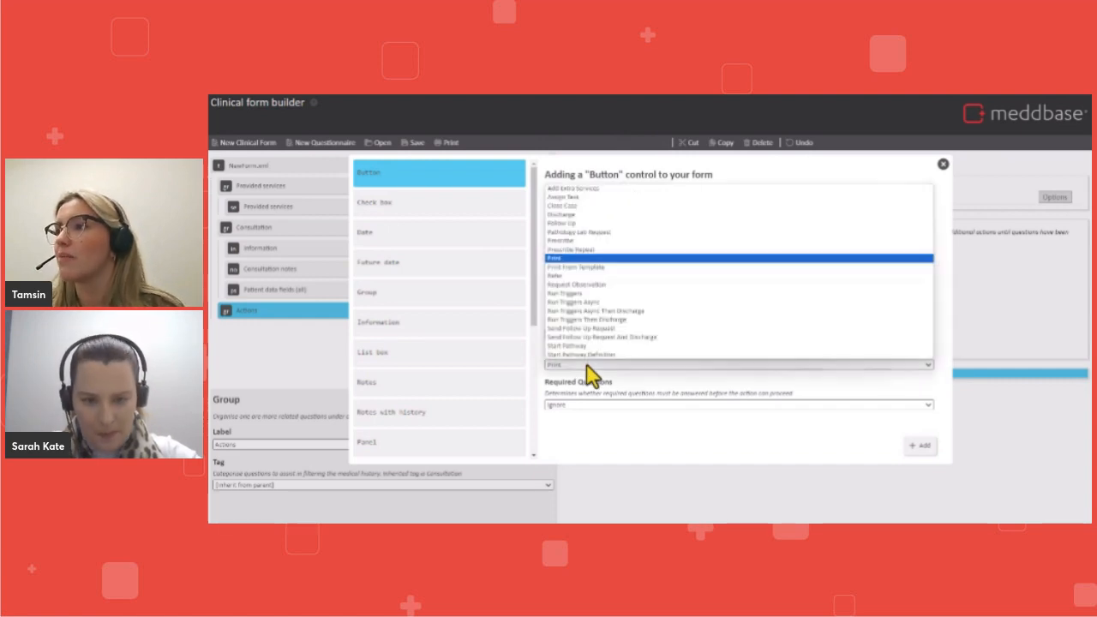
pyautogui.click(601, 242)
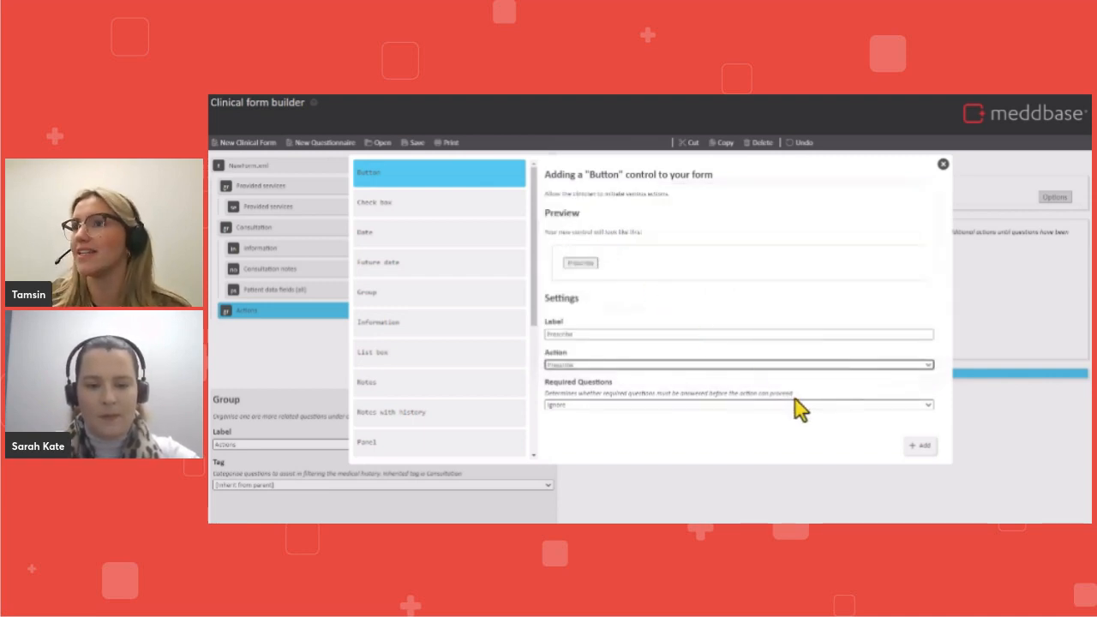
pyautogui.click(917, 447)
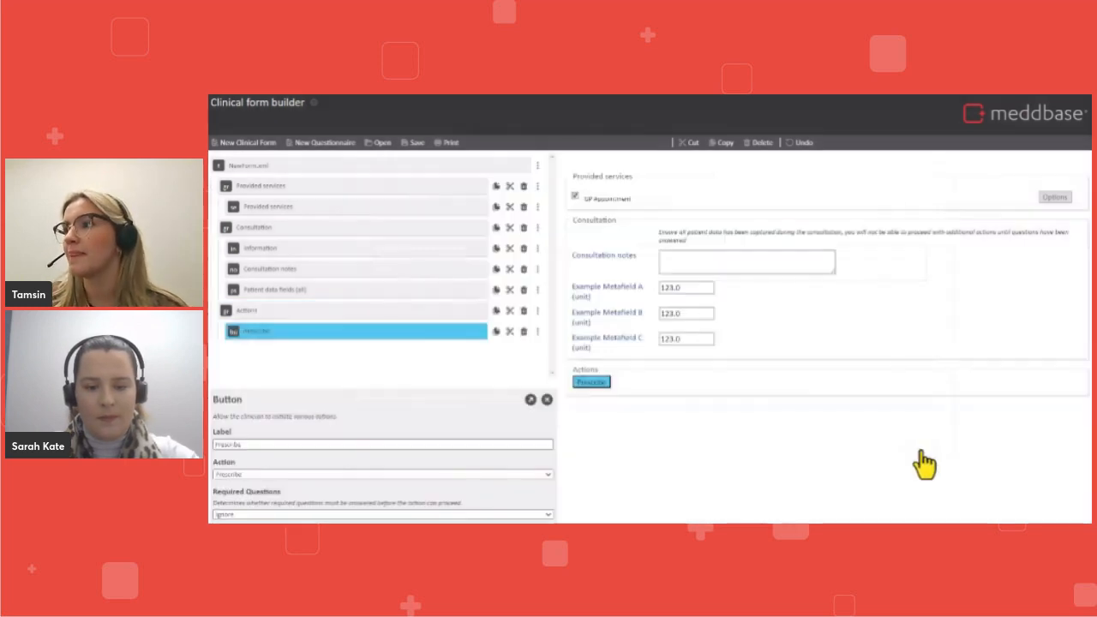
# - Add a Button control labelled "Refer patient" with the Refer action after the "Prescribe" button
pyautogui.click(537, 333)
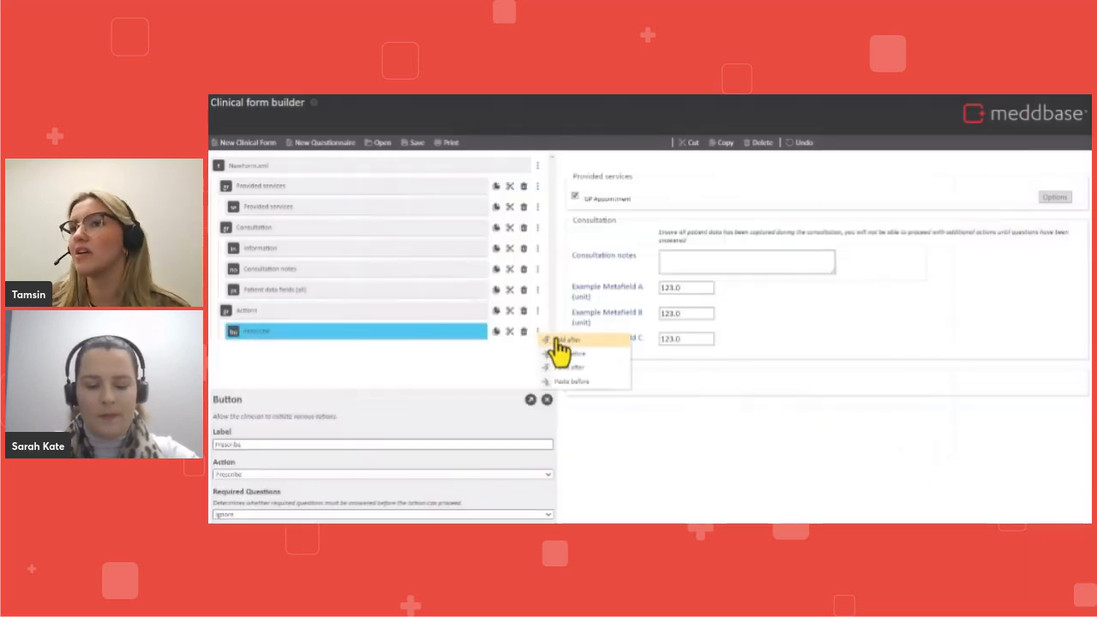
pyautogui.click(568, 342)
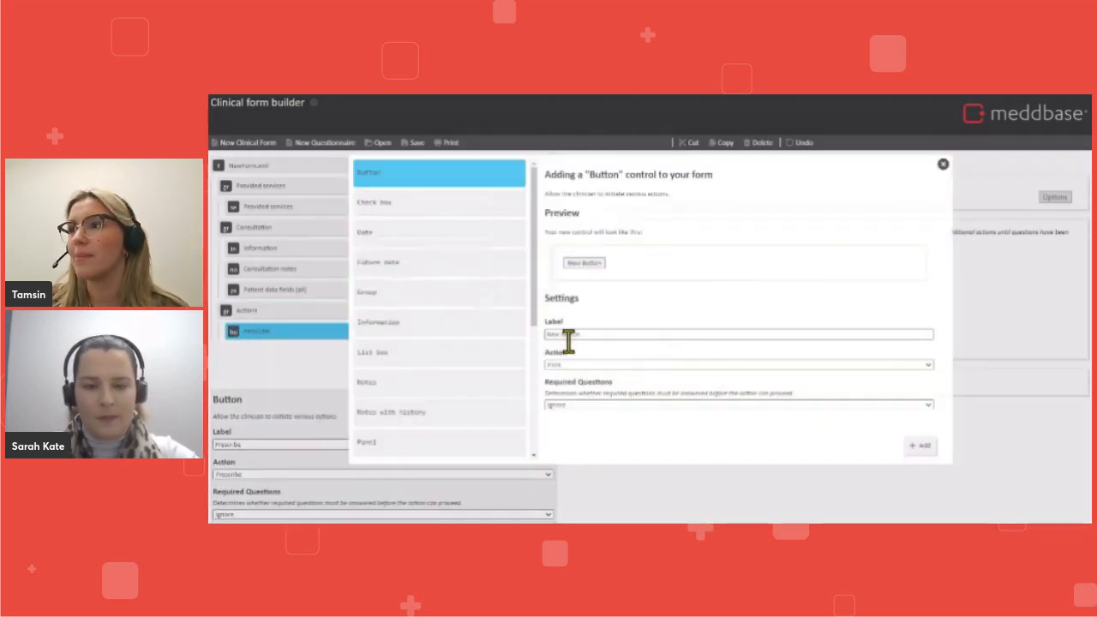
pyautogui.click(604, 365)
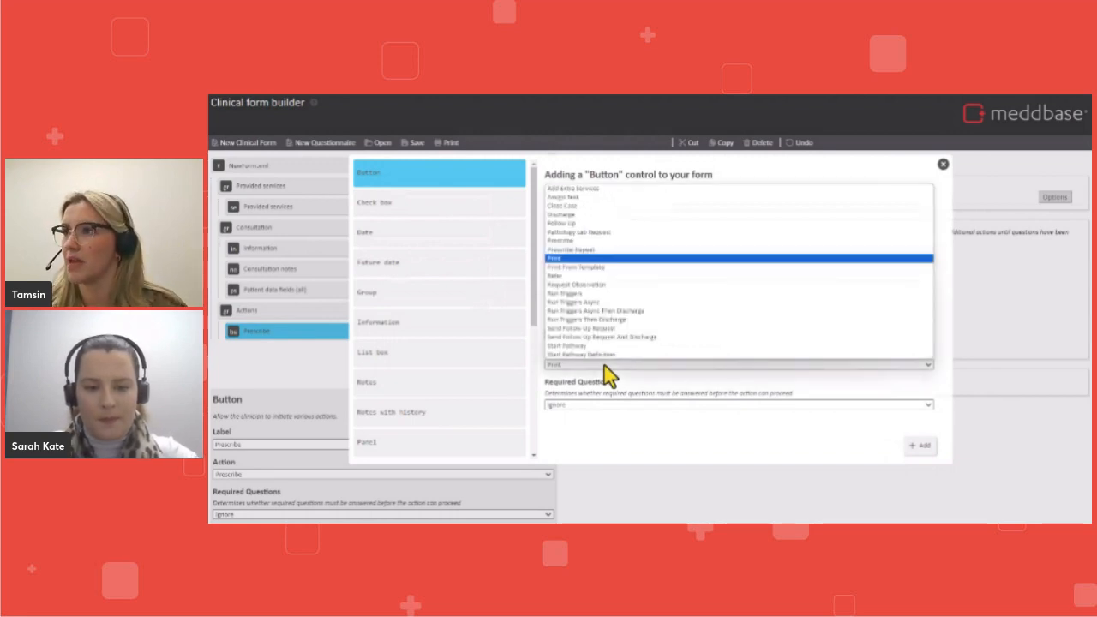
pyautogui.click(604, 276)
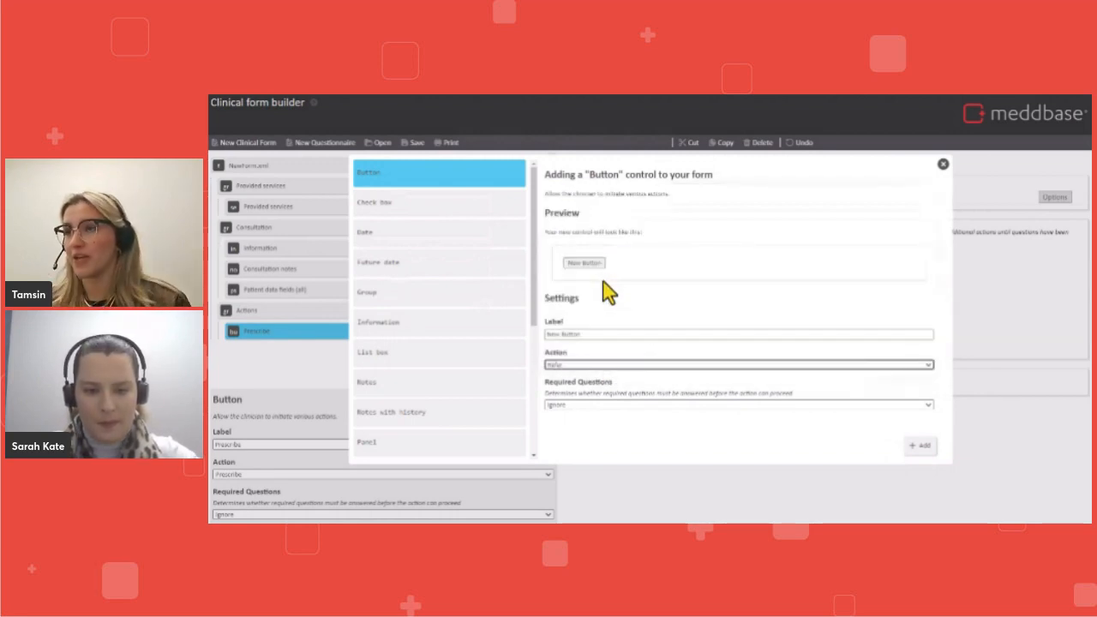
pyautogui.click(605, 335)
pyautogui.tripleClick(605, 335)
pyautogui.write('Refer patient')
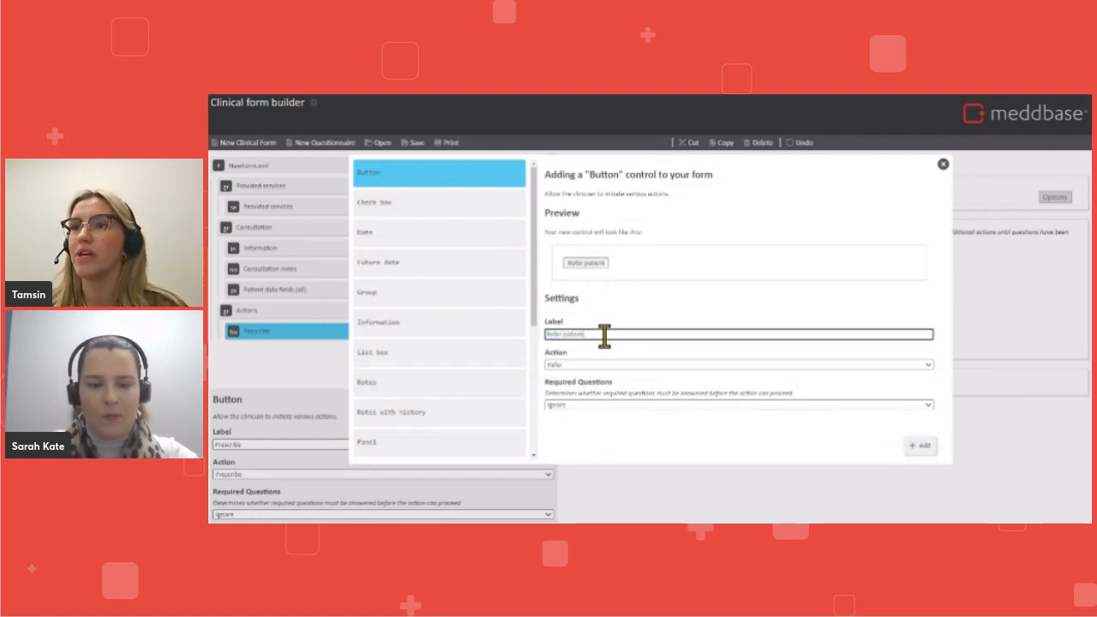
pyautogui.click(920, 447)
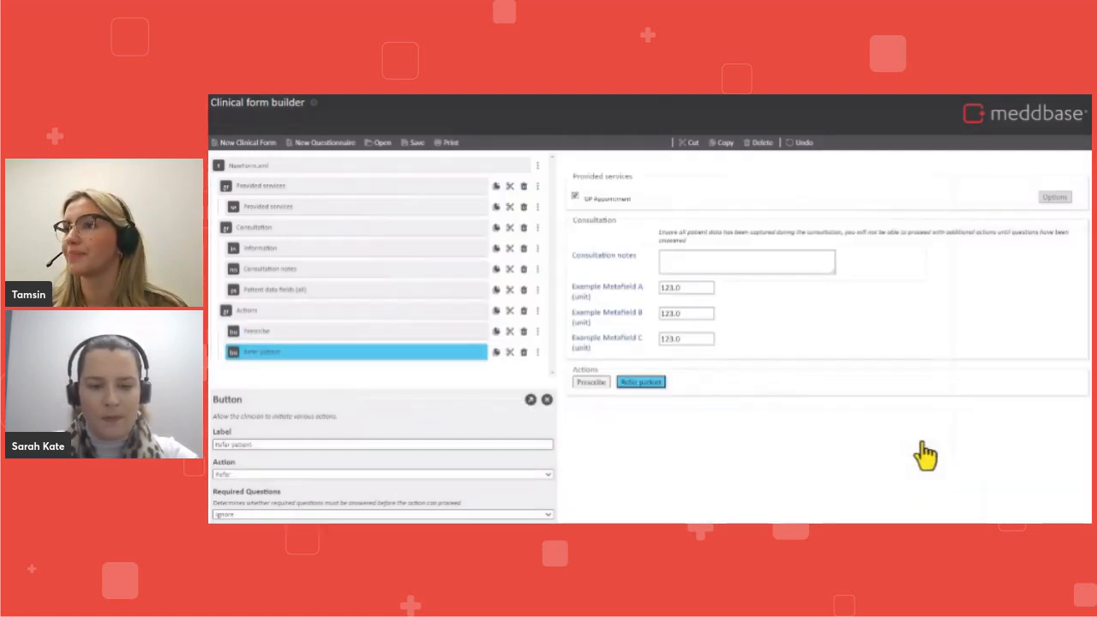
# - Duplicate the "Prescribe" and "Refer patient" buttons together by copying both and pasting them after the selected buttons
pyautogui.click(453, 341)
pyautogui.keyDown('ctrl'); pyautogui.click(454, 353); pyautogui.keyUp('ctrl')
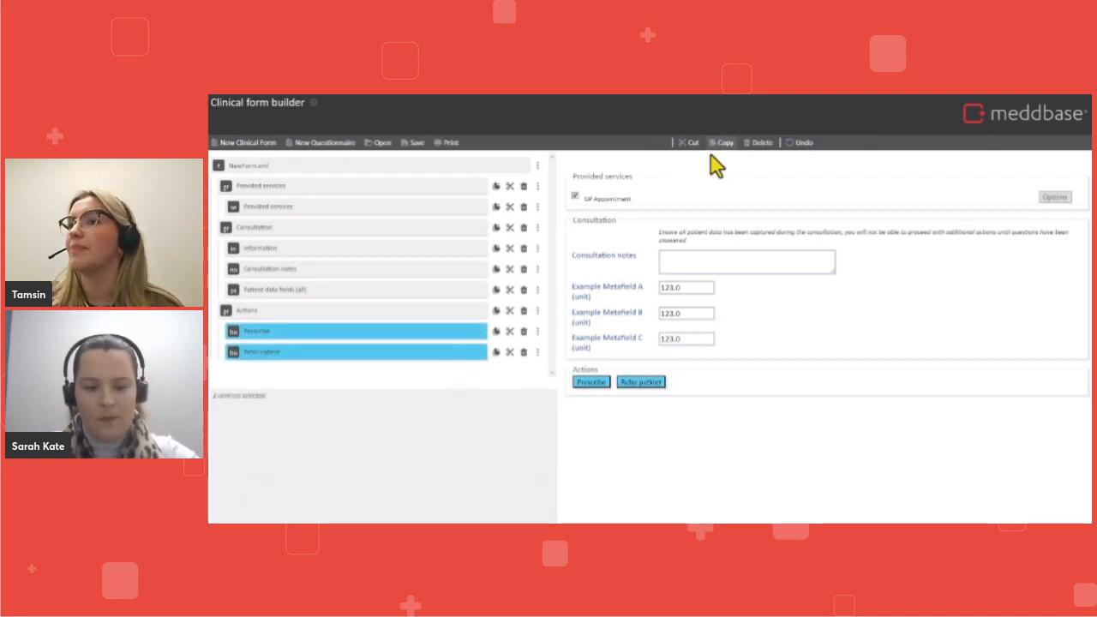
pyautogui.click(538, 334)
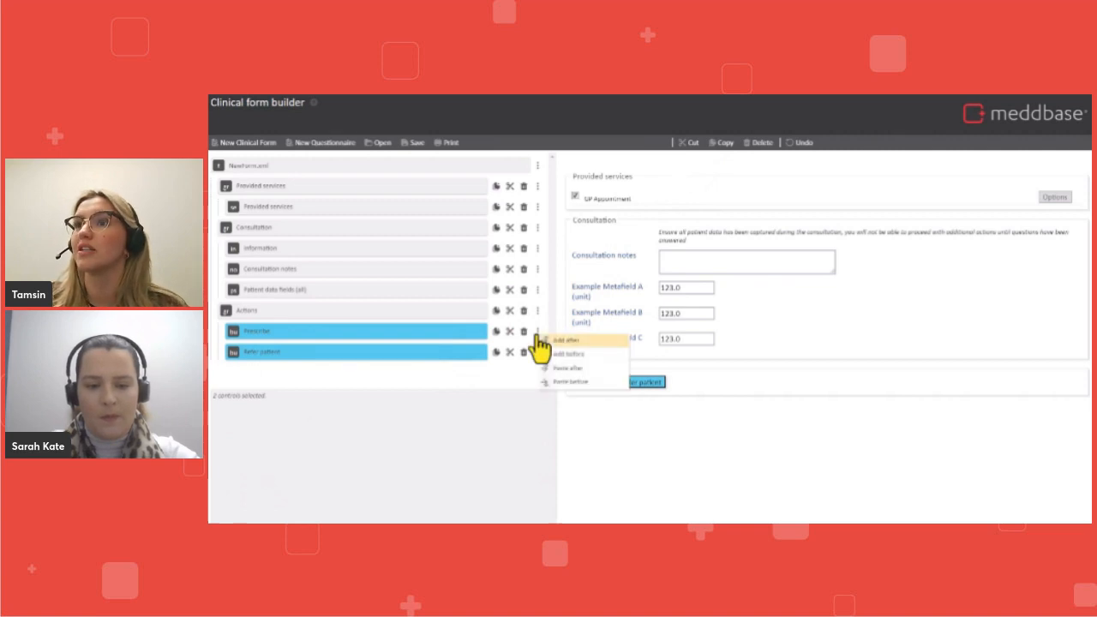
pyautogui.click(603, 371)
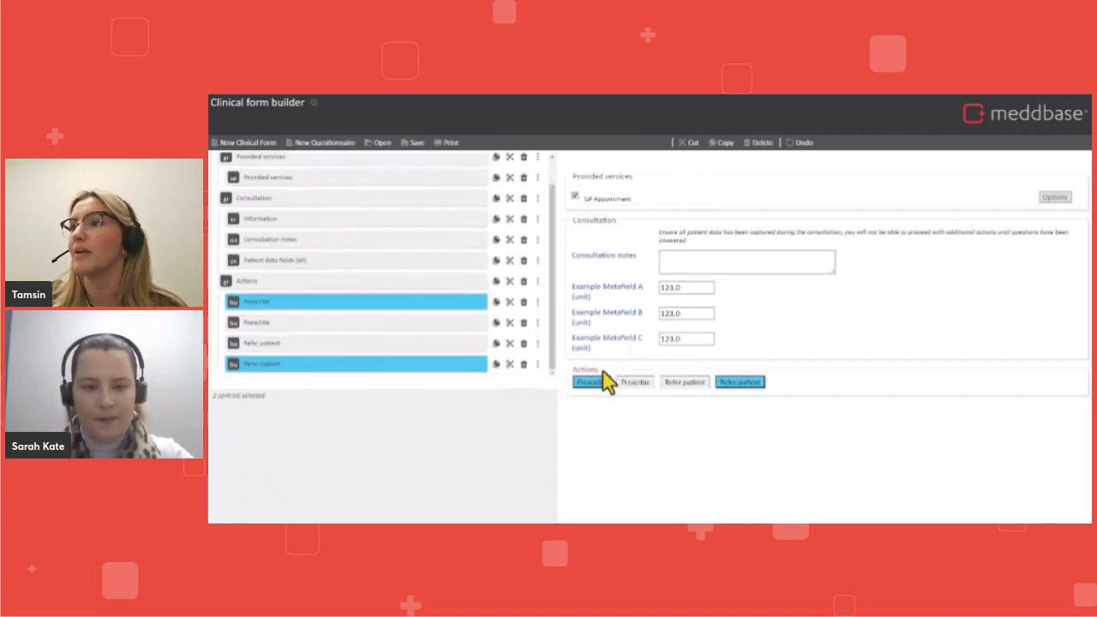
# - Relabel the first "Refer patient" button in the "Actions" group as "Discharge" and change its action to match
pyautogui.click(385, 351)
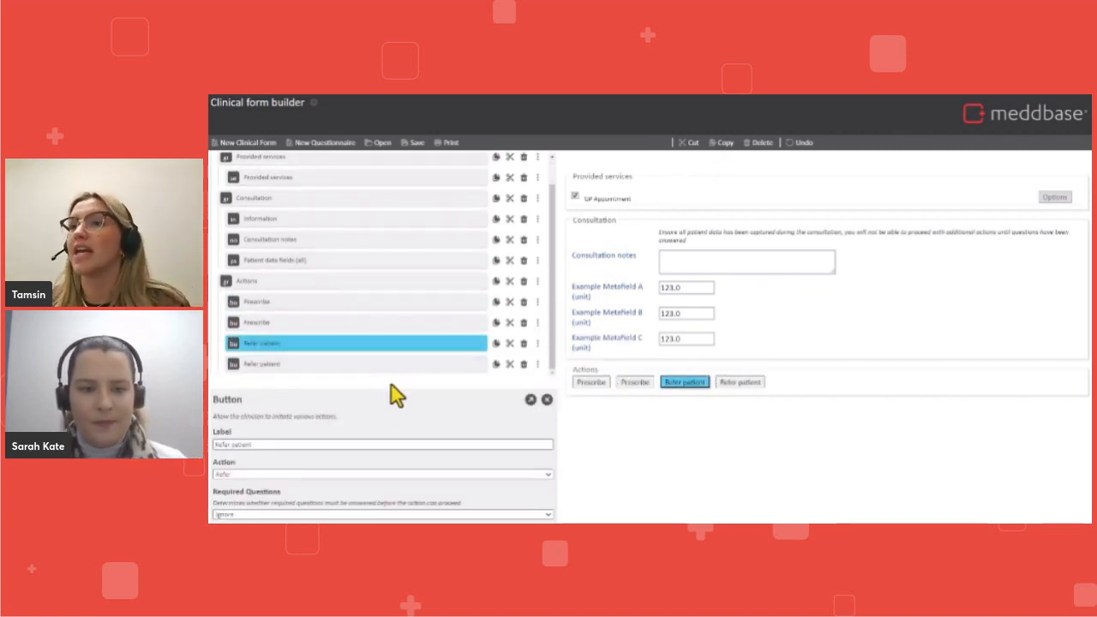
pyautogui.click(400, 446)
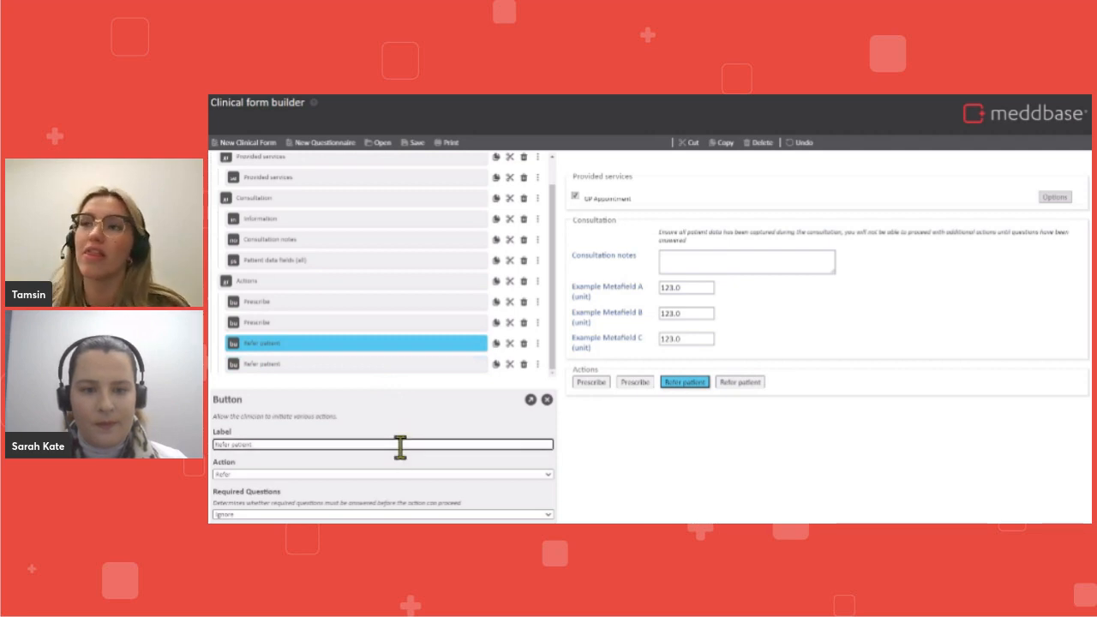
pyautogui.hotkey('ctrl', 'a')
pyautogui.write('Discharg')
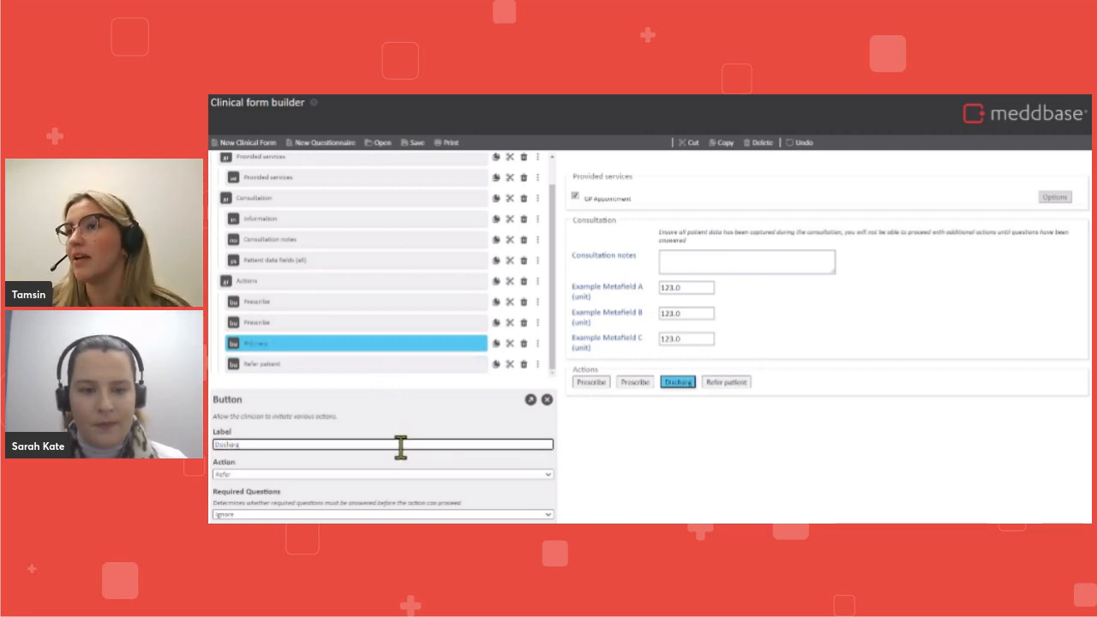
pyautogui.write('e')
pyautogui.click(403, 474)
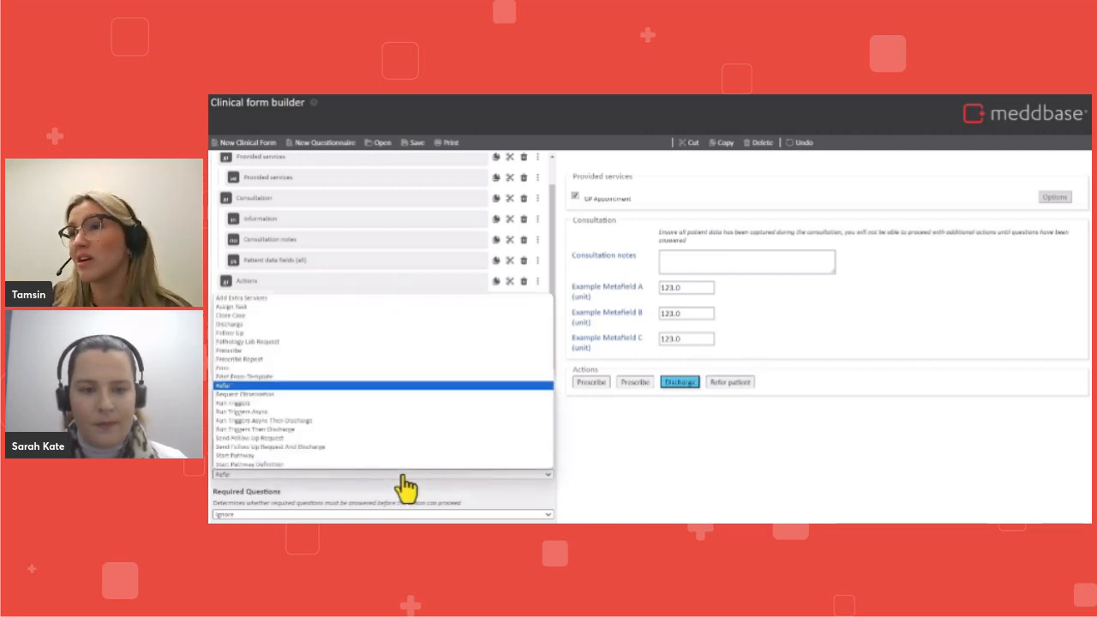
pyautogui.click(386, 337)
# - Relabel the remaining "Refer patient" button as "Assign a task" and open its action choices
pyautogui.click(420, 367)
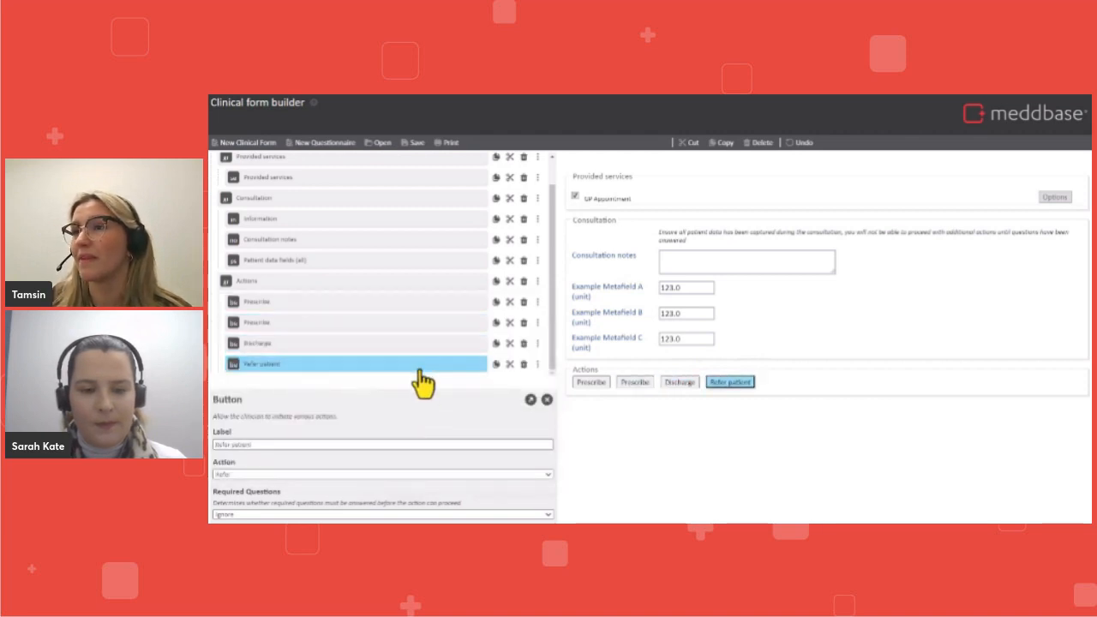
pyautogui.click(412, 444)
pyautogui.hotkey('ctrl', 'a')
pyautogui.write('Assign a task')
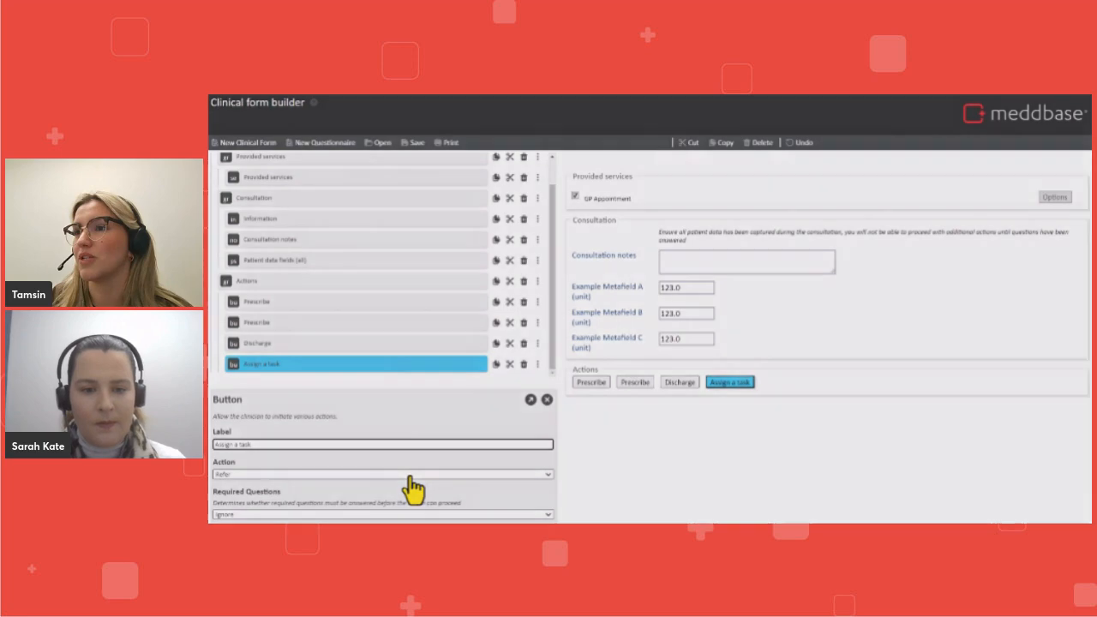
pyautogui.click(412, 475)
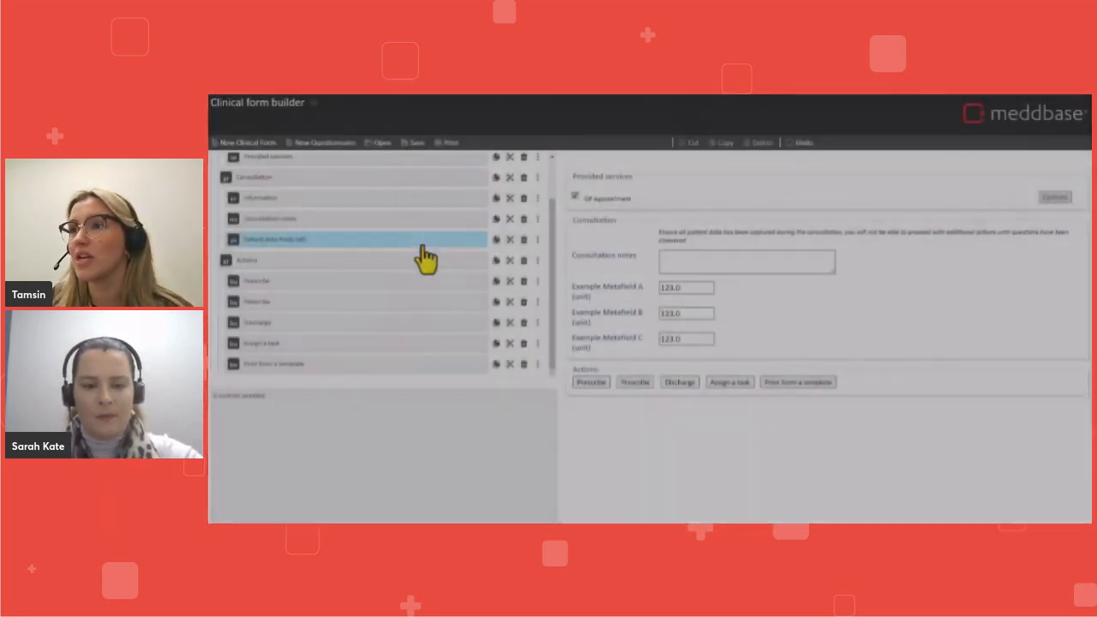
# - Copy the "Consultation" group, paste it after the "Actions" group, and open the control causing the form error
pyautogui.click(452, 180)
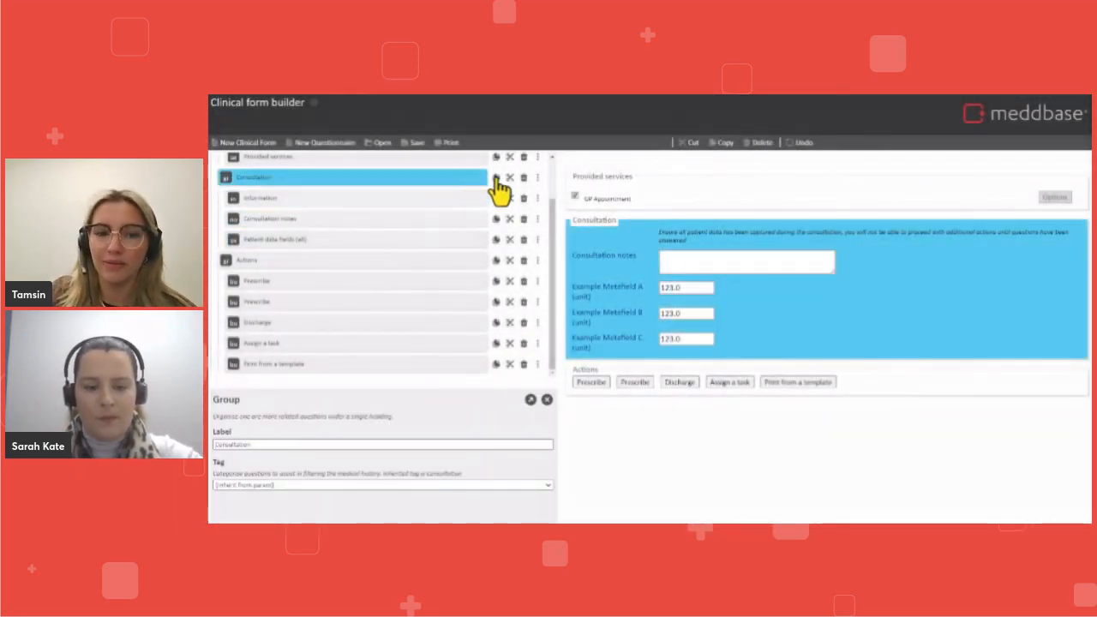
pyautogui.click(487, 261)
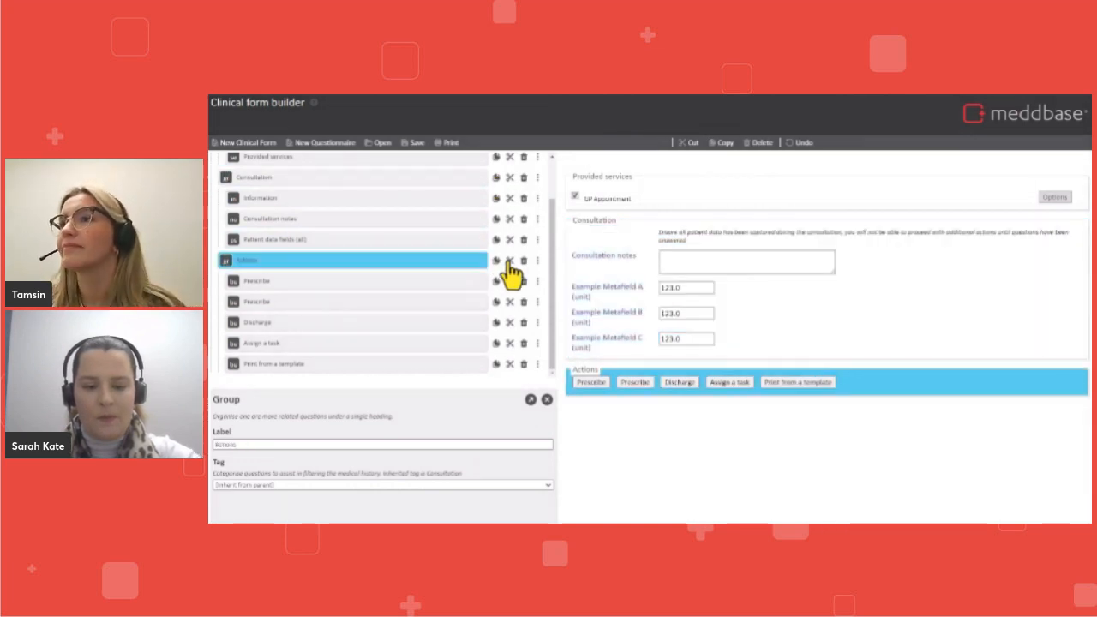
pyautogui.click(538, 261)
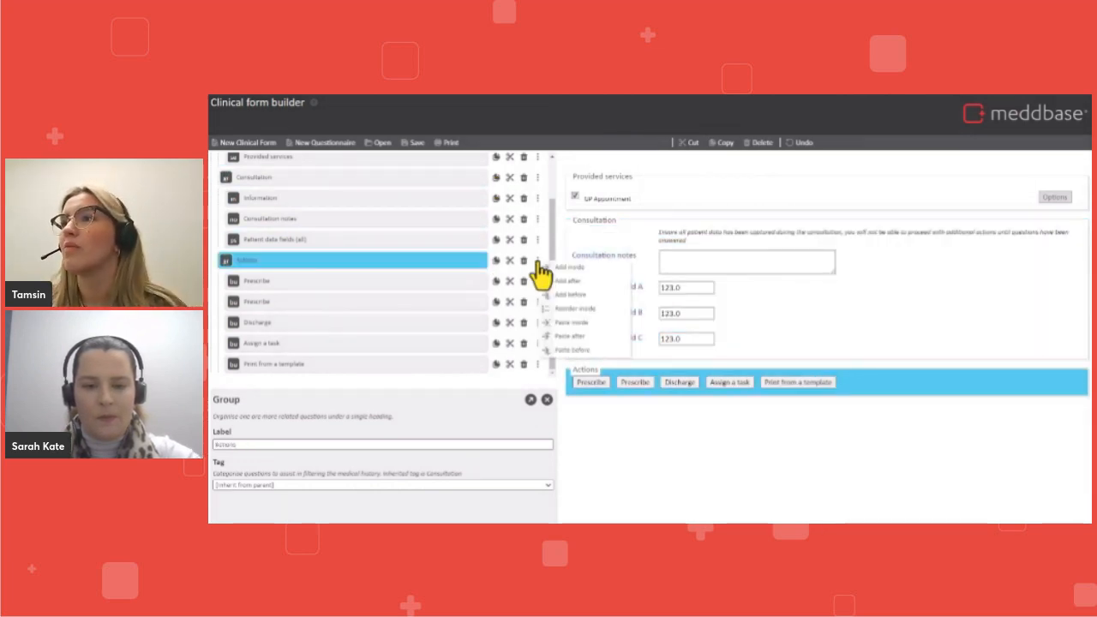
pyautogui.click(618, 340)
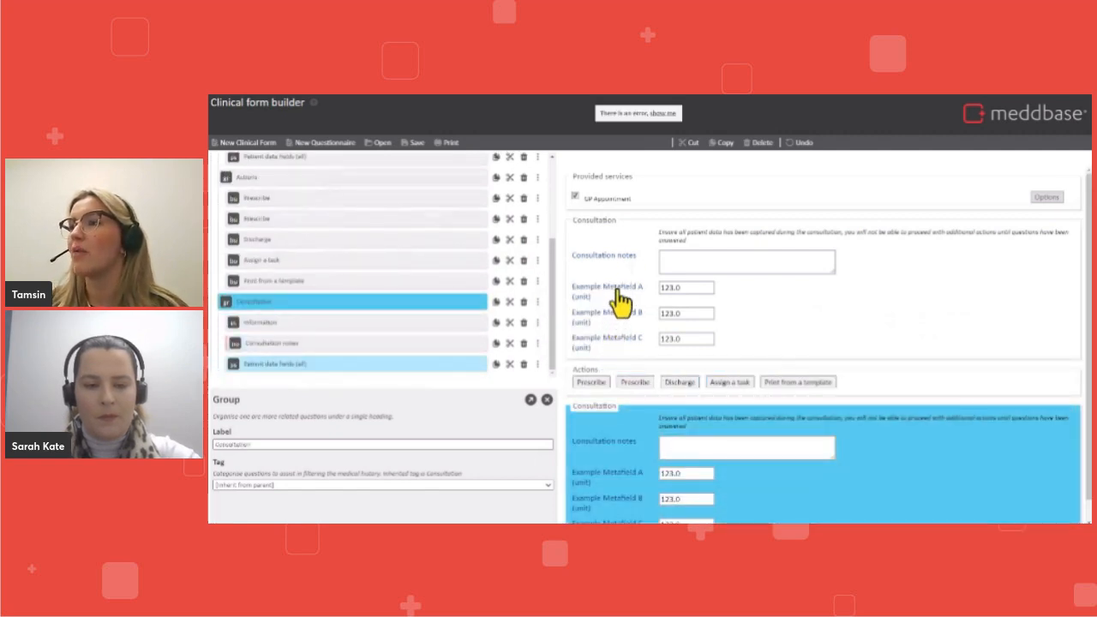
pyautogui.click(663, 113)
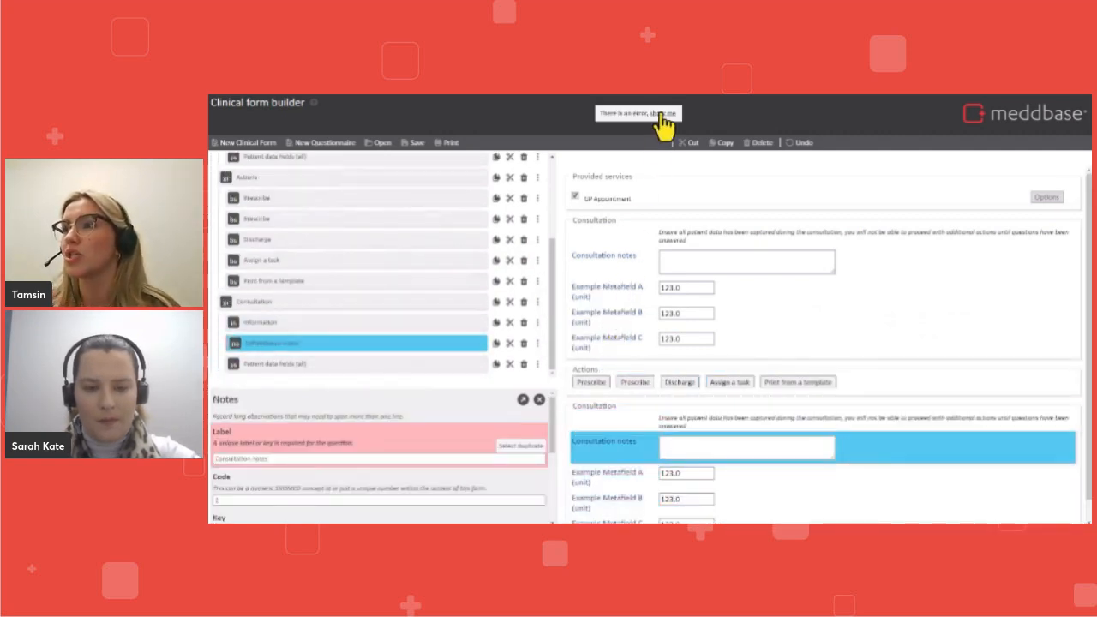
# - Relabel the notes control in the duplicated "Consultation" group as "Diagnosis"
pyautogui.click(370, 460)
pyautogui.hotkey('ctrl', 'a')
pyautogui.write('Diagno')
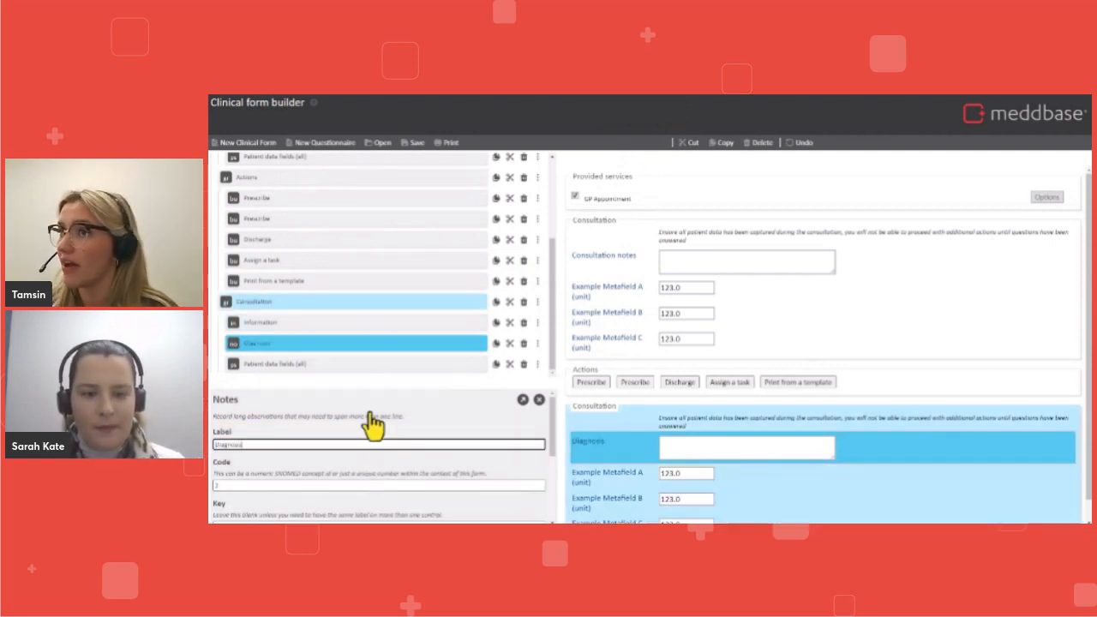
# - Label the duplicated "Consultation" group as "Diagnosis" and set its tag to Diagnosis
pyautogui.click(368, 302)
pyautogui.click(324, 444)
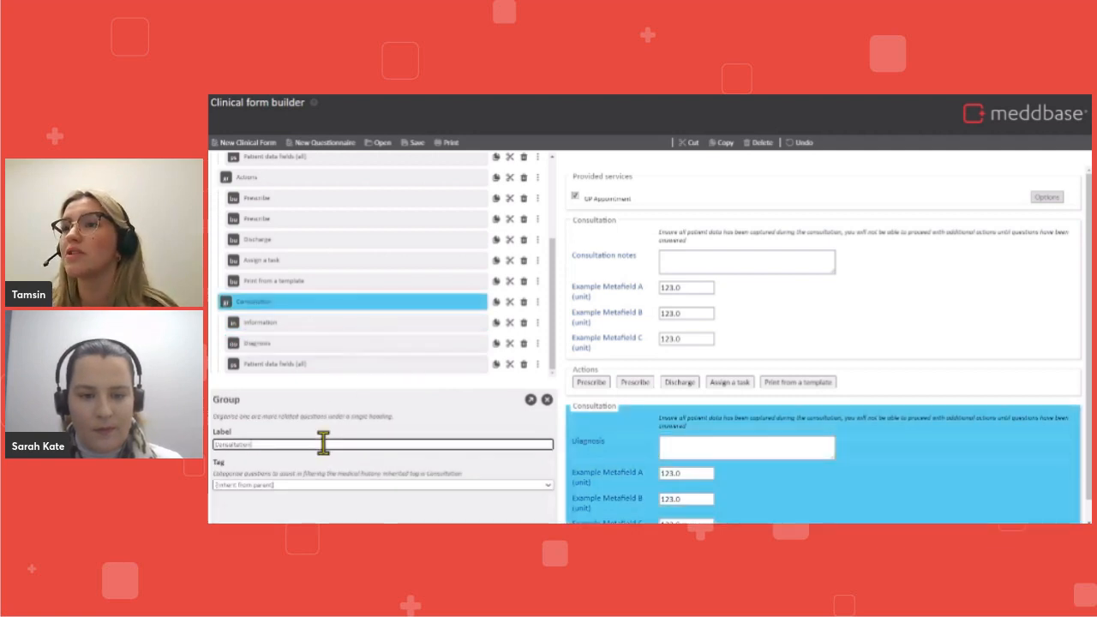
pyautogui.hotkey('ctrl', 'a')
pyautogui.write('Diagnosi')
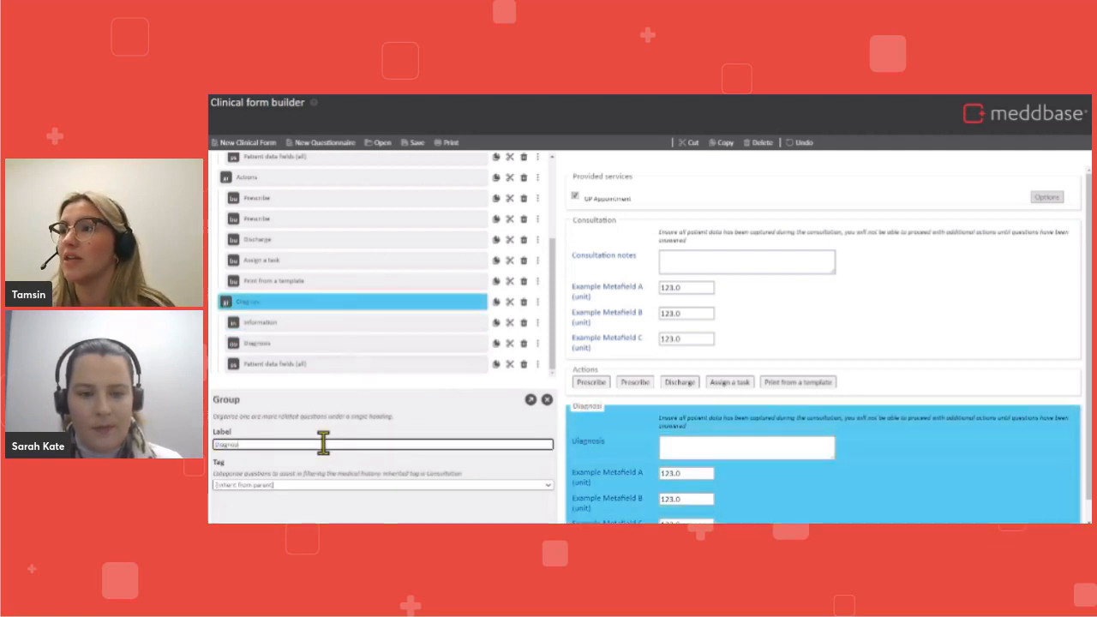
pyautogui.click(325, 485)
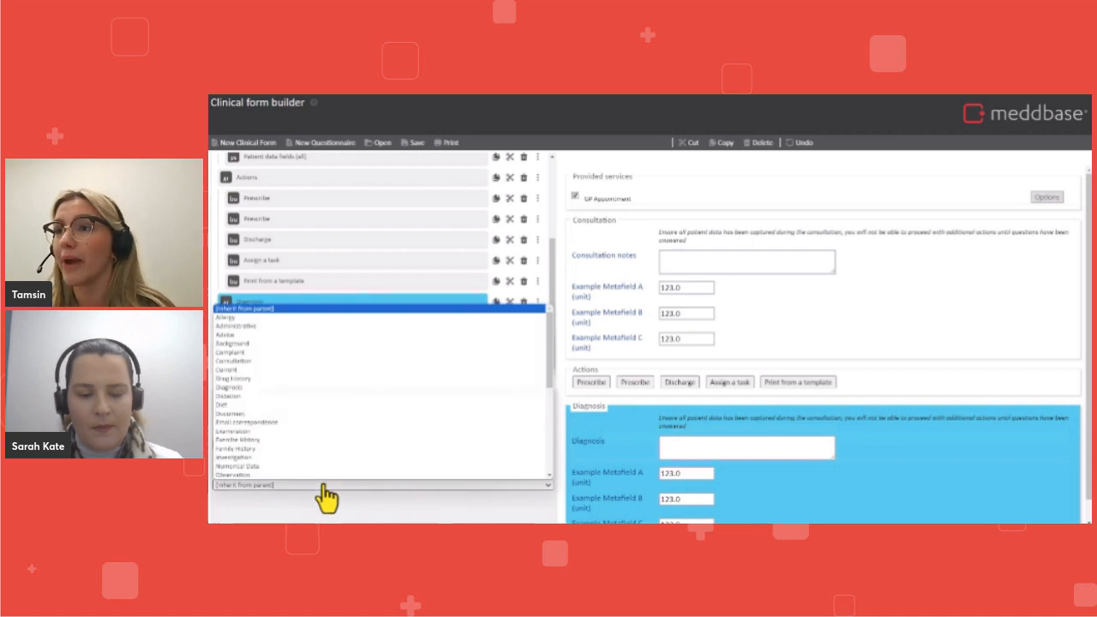
pyautogui.click(285, 388)
# - Delete the "Patient data fields (all)" control from the "Diagnosis" group
pyautogui.click(286, 324)
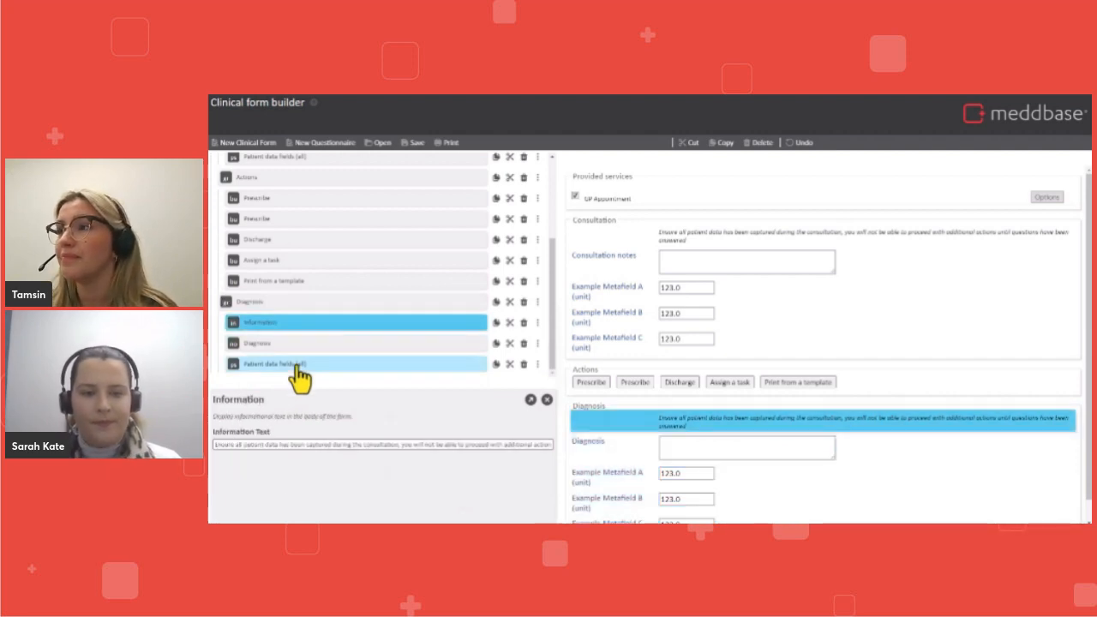
pyautogui.click(297, 365)
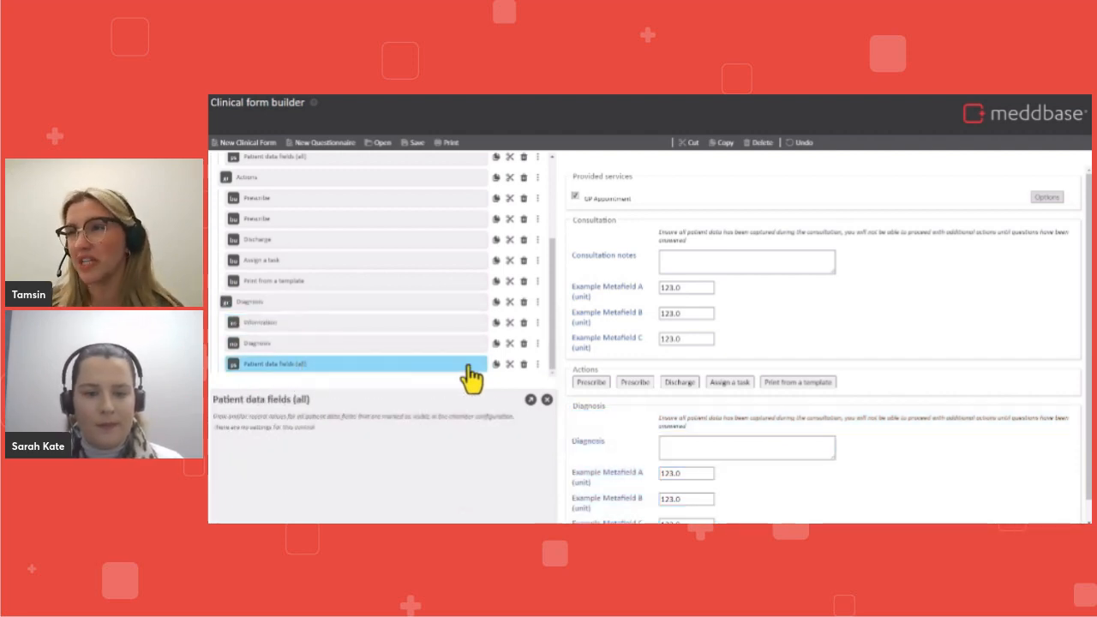
pyautogui.click(524, 364)
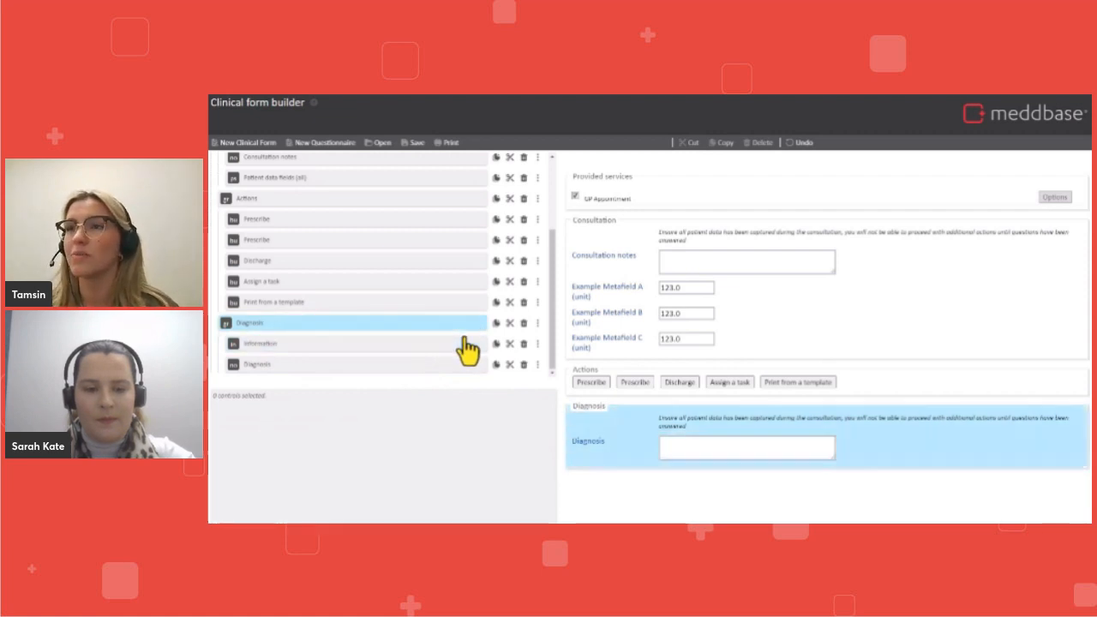
# - Set up a new radio buttons control inside the "Consultation" group, labelled "Patient pain scale" and marked as required
pyautogui.scroll(5, 462, 348)
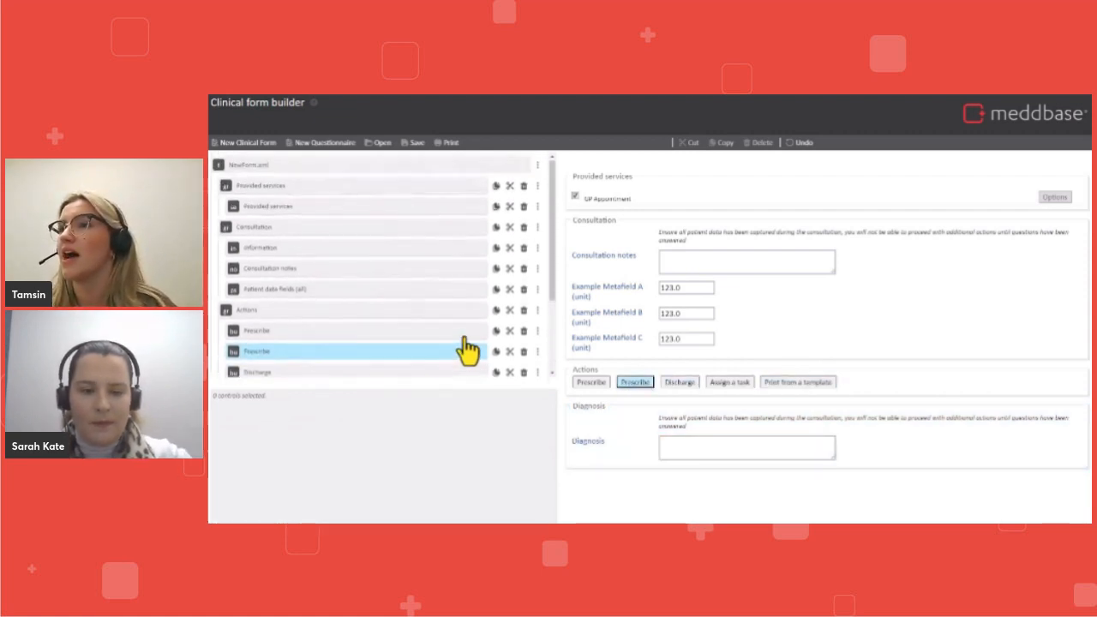
pyautogui.click(465, 242)
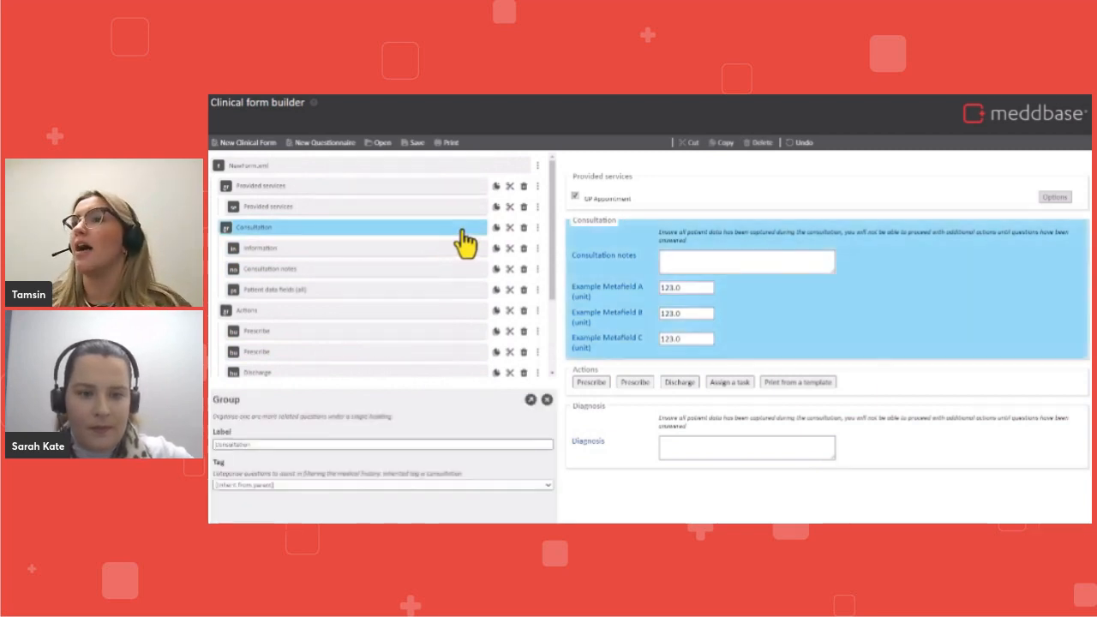
pyautogui.click(537, 227)
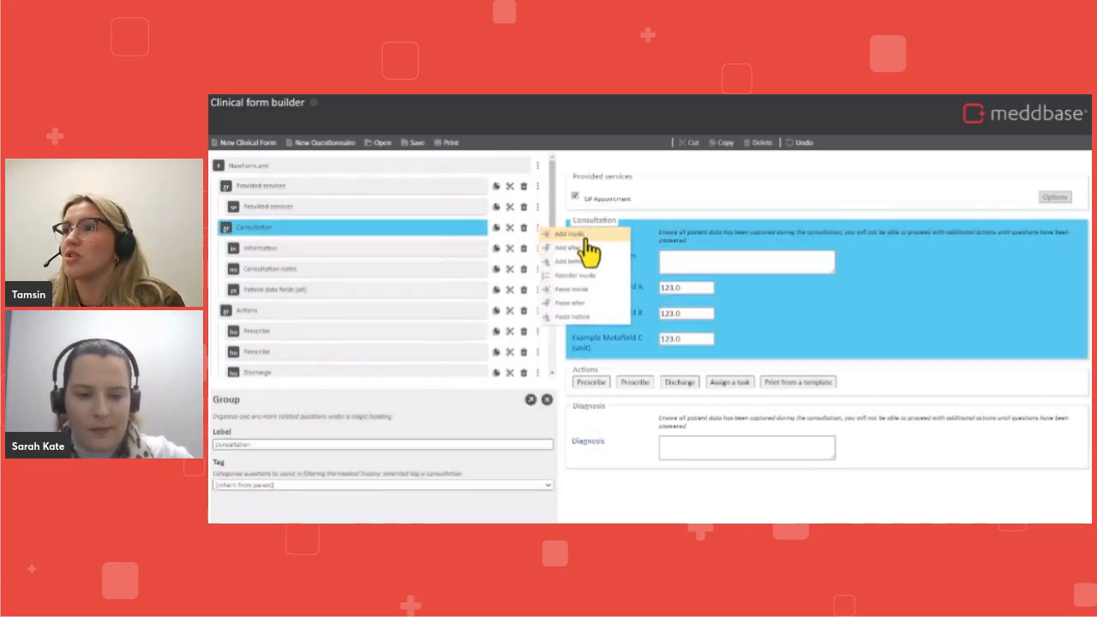
pyautogui.click(568, 237)
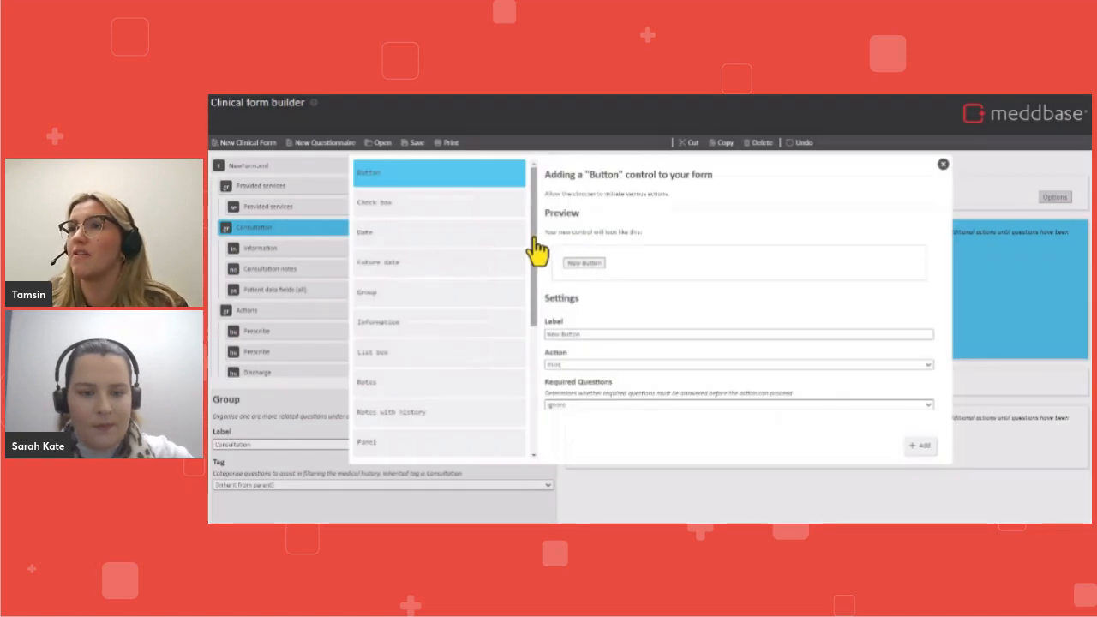
pyautogui.moveTo(538, 249); pyautogui.dragTo(524, 404)
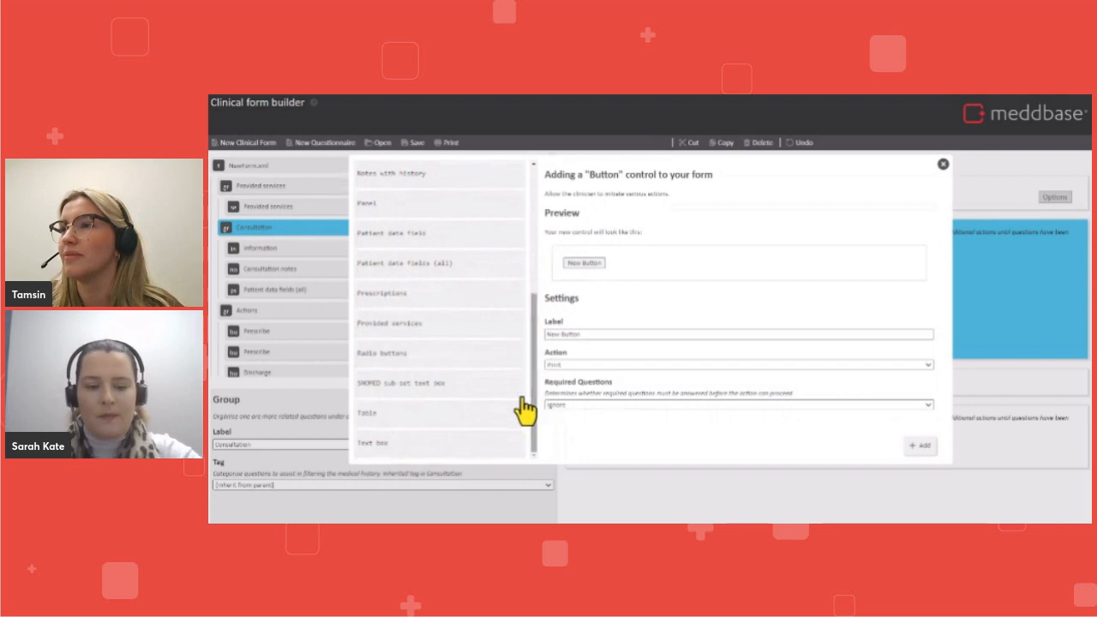
pyautogui.click(483, 362)
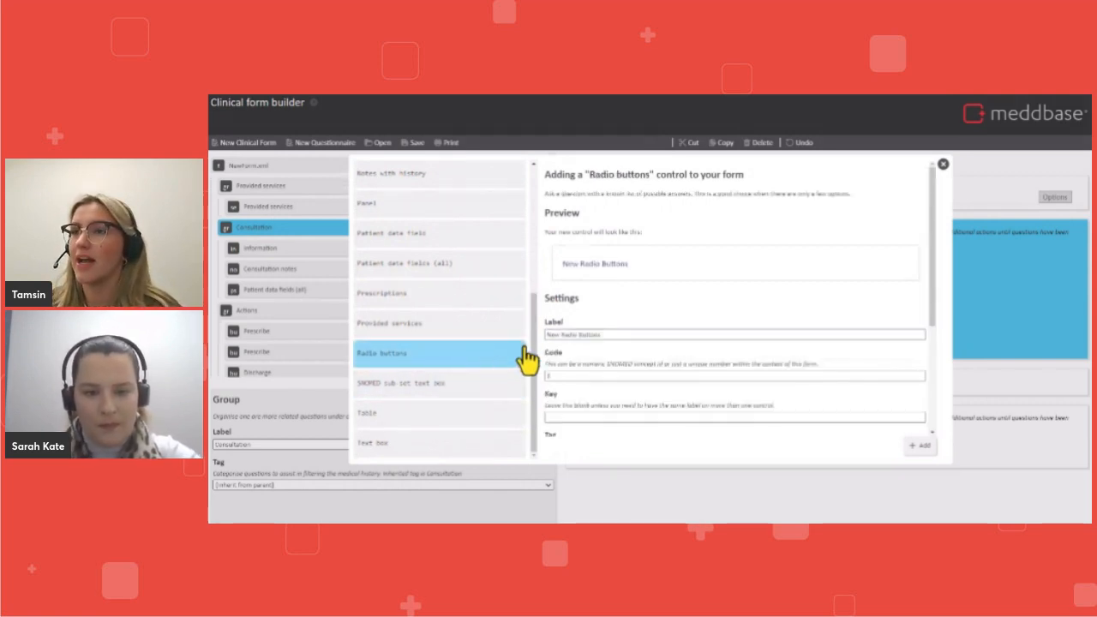
pyautogui.tripleClick(613, 335)
pyautogui.write('Patient pain sc')
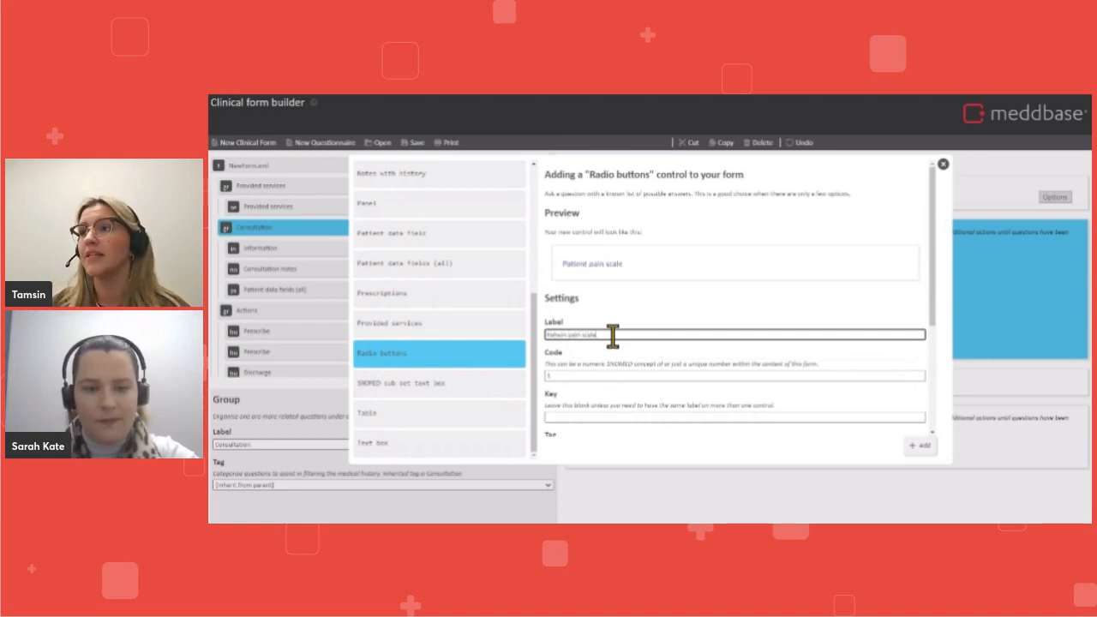
pyautogui.write('ale')
pyautogui.scroll(-3, 612, 334)
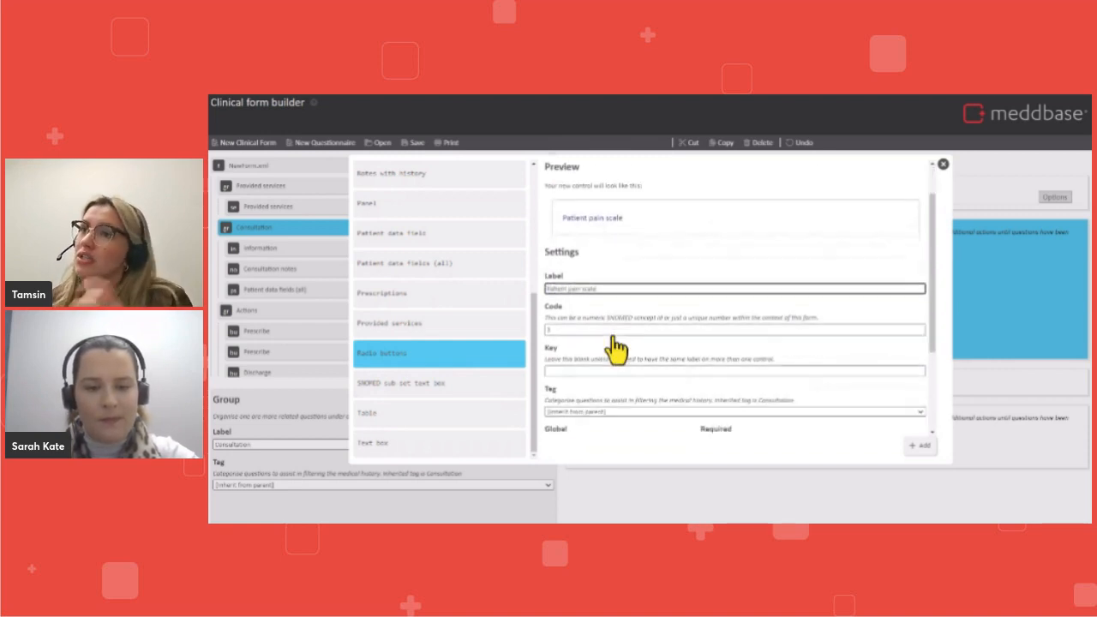
pyautogui.scroll(-2, 613, 335)
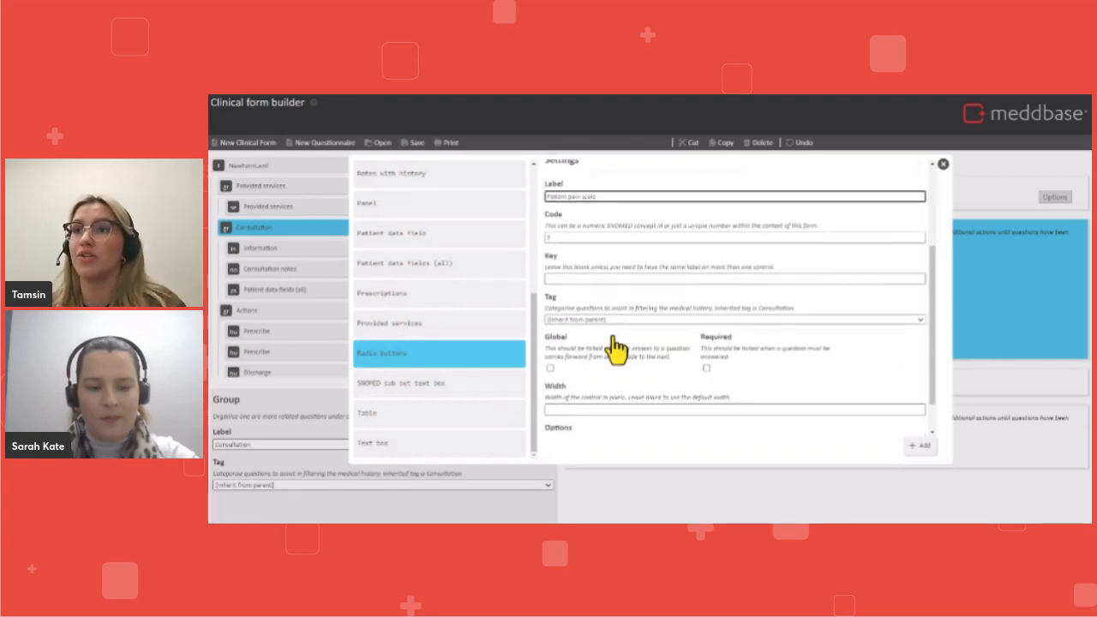
pyautogui.click(706, 368)
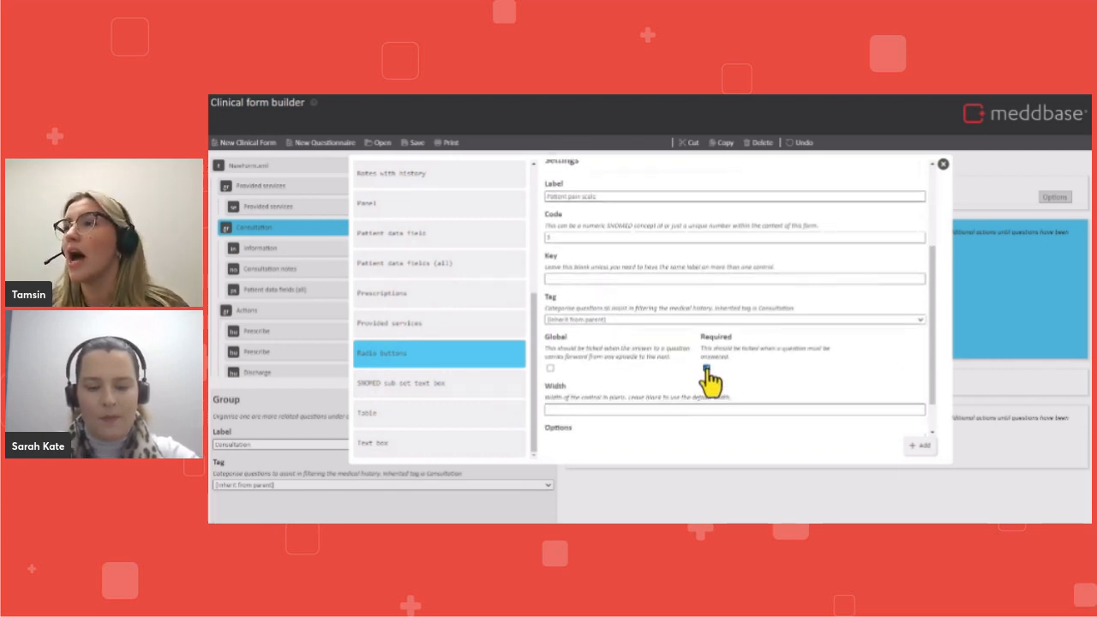
# - Give the "Patient pain scale" radio buttons the answer options 1 to 10 and add the control to the form
pyautogui.scroll(-1, 710, 382)
pyautogui.click(691, 422)
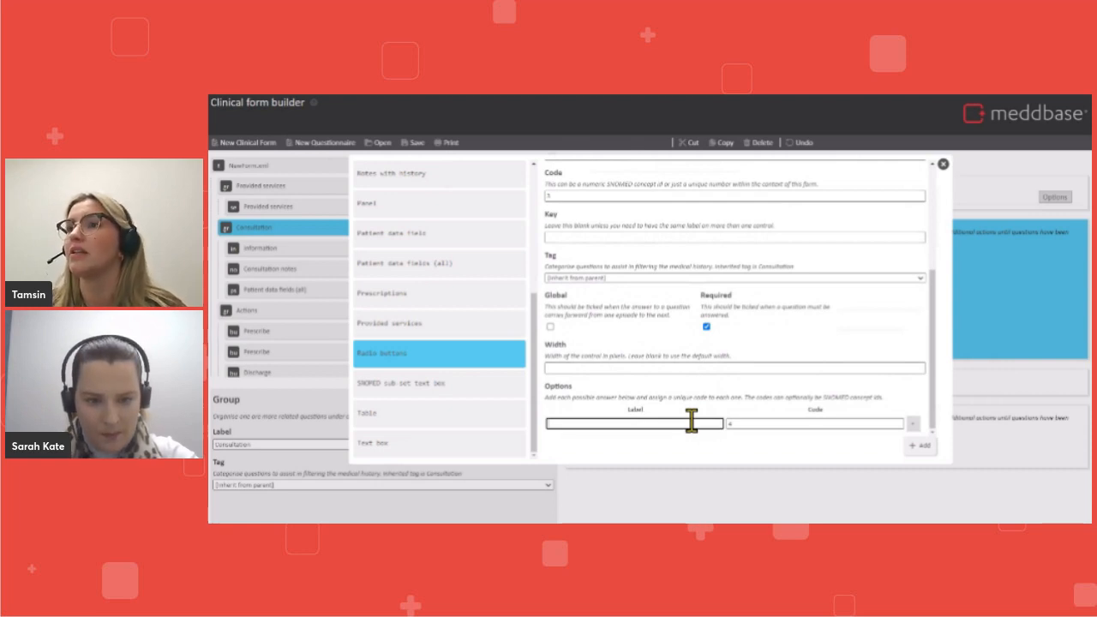
pyautogui.click(914, 424)
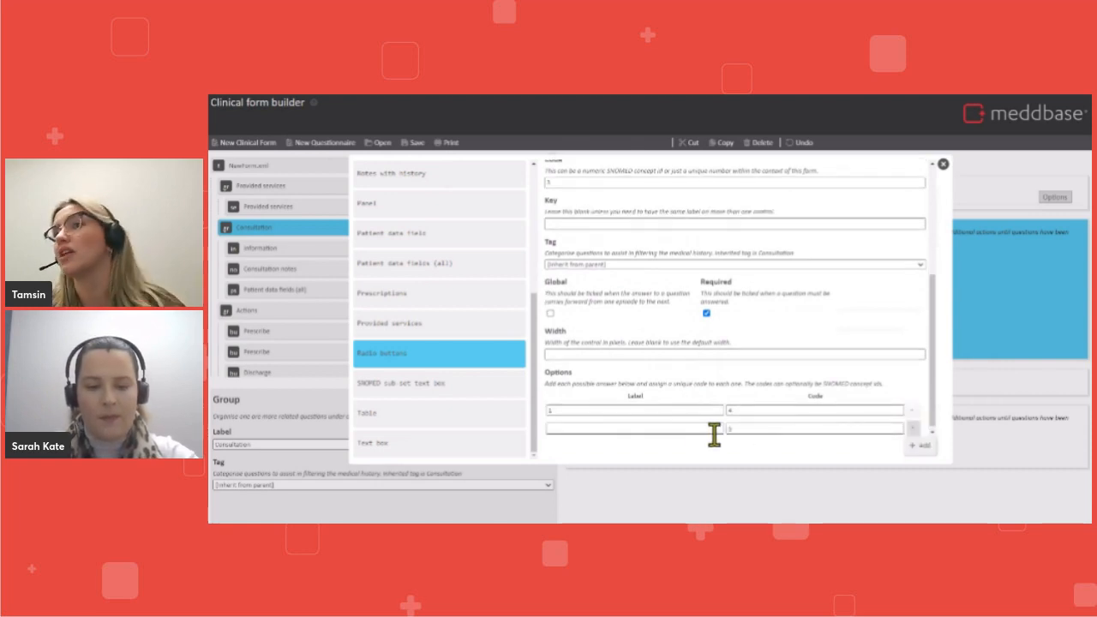
pyautogui.click(915, 438)
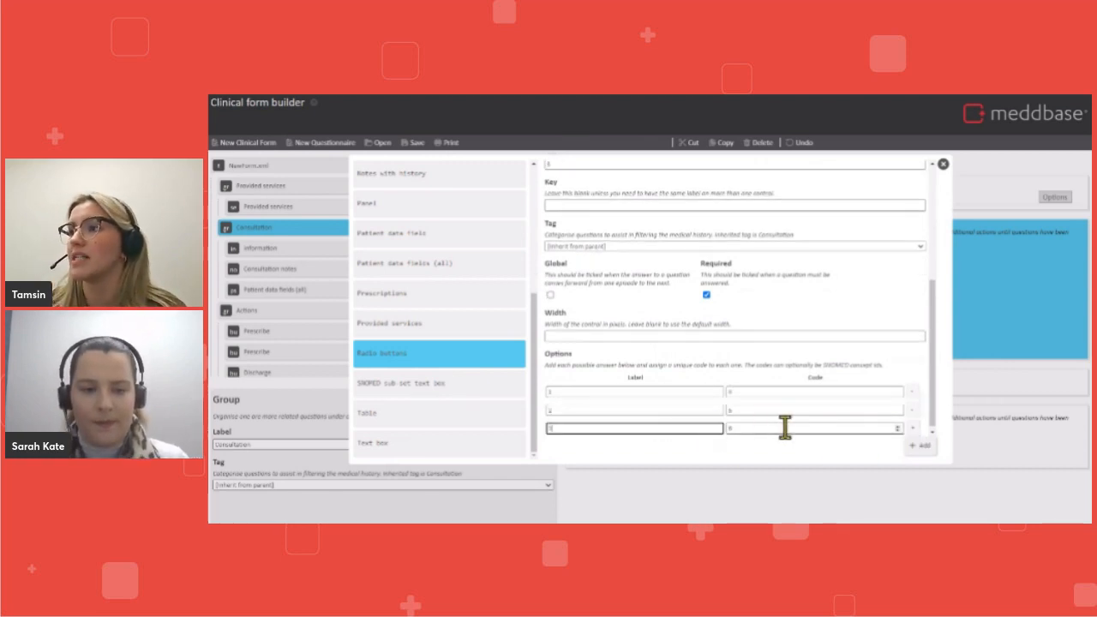
pyautogui.press('Return')
pyautogui.write('4')
pyautogui.press('Return')
pyautogui.write('5')
pyautogui.press('Return')
pyautogui.write('6')
pyautogui.press('Return')
pyautogui.write('7')
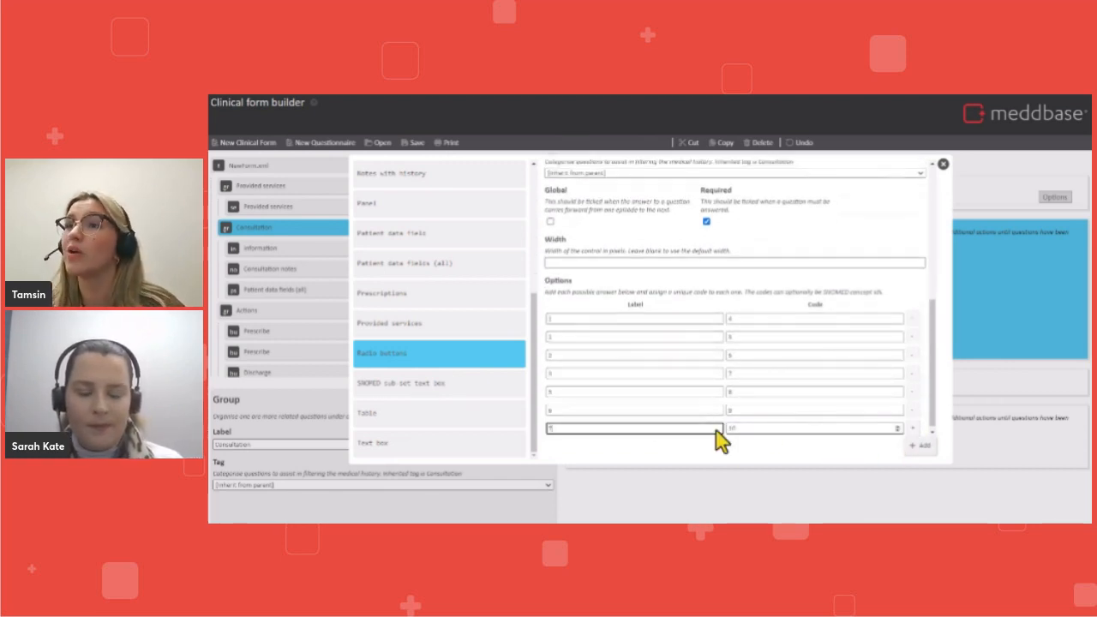
pyautogui.click(915, 442)
pyautogui.click(714, 429)
pyautogui.write('8')
pyautogui.click(915, 443)
pyautogui.click(713, 429)
pyautogui.write('9')
pyautogui.click(914, 443)
pyautogui.click(713, 431)
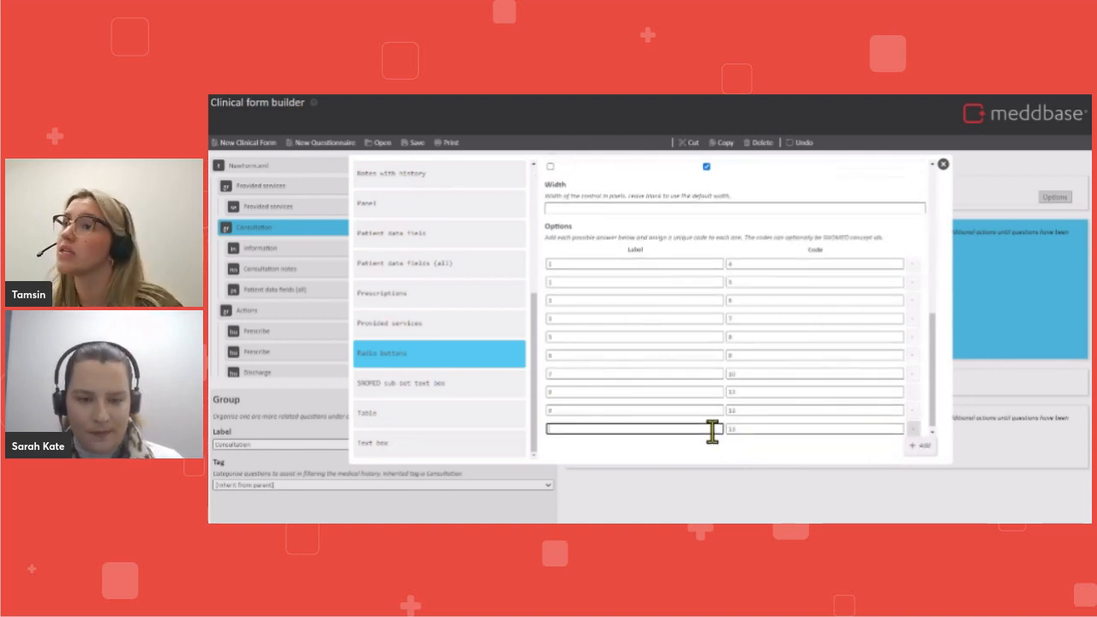
pyautogui.write('10')
pyautogui.click(914, 443)
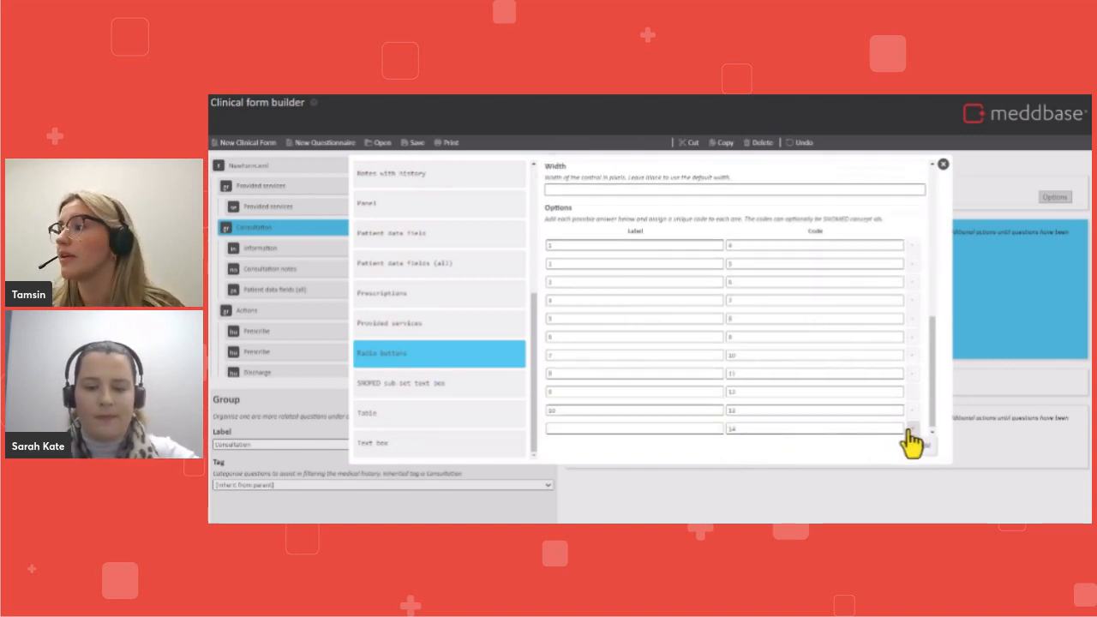
pyautogui.click(923, 446)
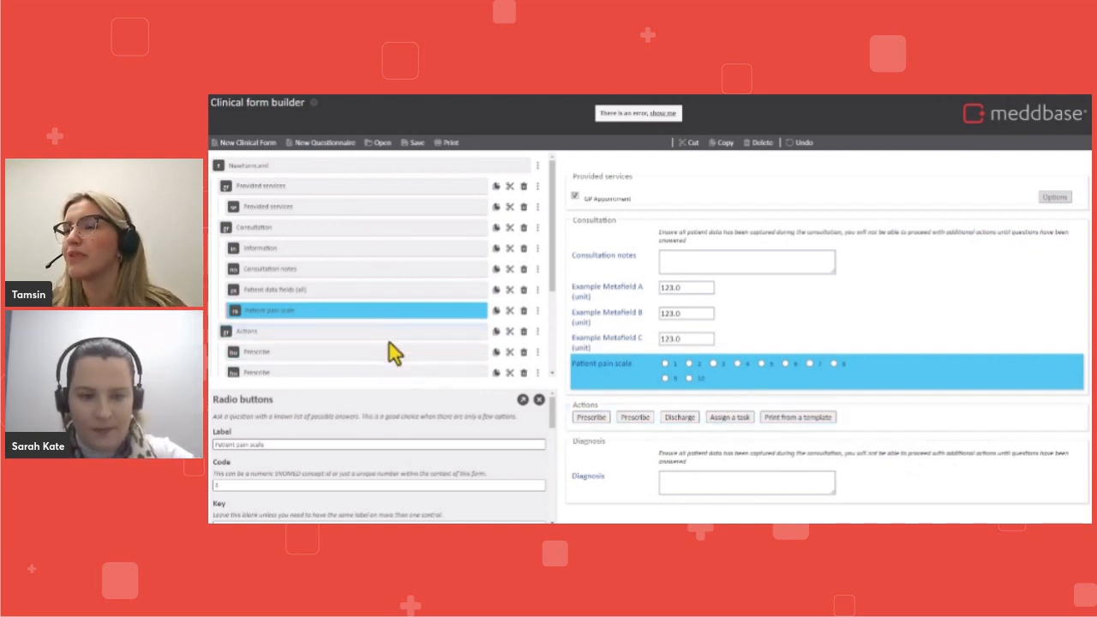
# - Show the control causing the form error and delete the second "Prescribe" button from the "Actions" group
pyautogui.click(664, 117)
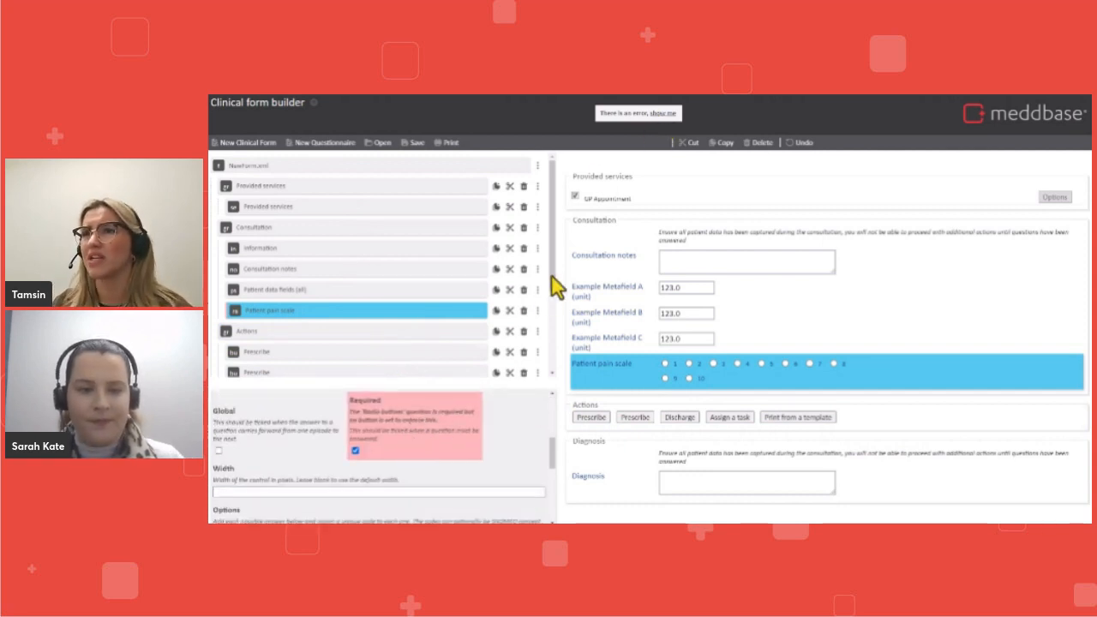
pyautogui.moveTo(552, 277); pyautogui.dragTo(556, 358)
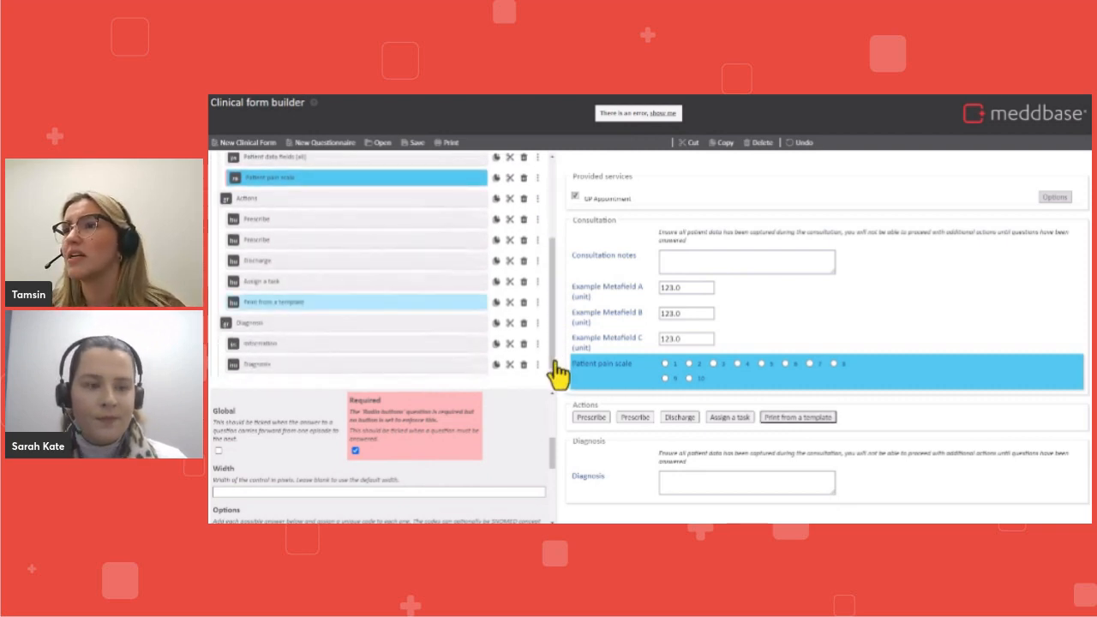
pyautogui.click(323, 221)
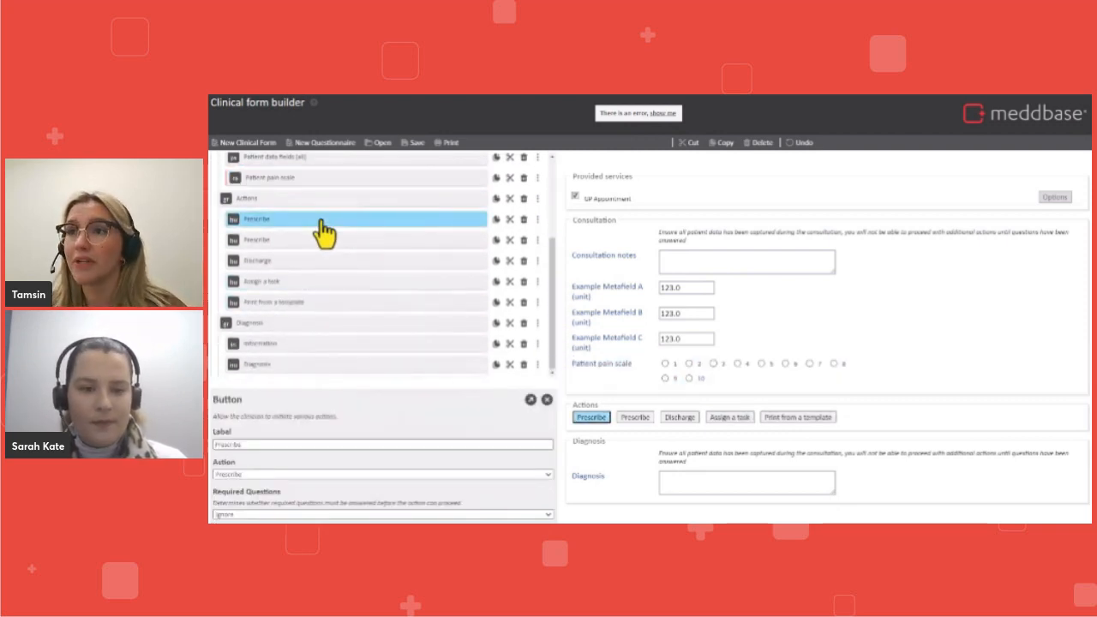
pyautogui.click(325, 240)
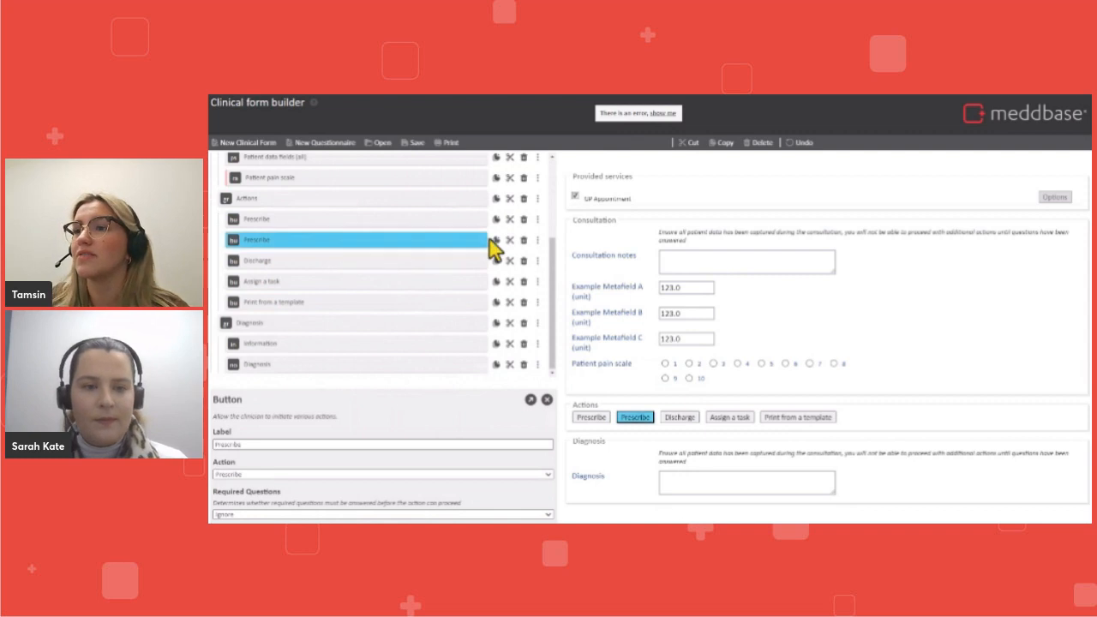
pyautogui.click(524, 240)
# - Set Required Questions to Warn for the remaining "Prescribe" button in the "Actions" group
pyautogui.click(381, 249)
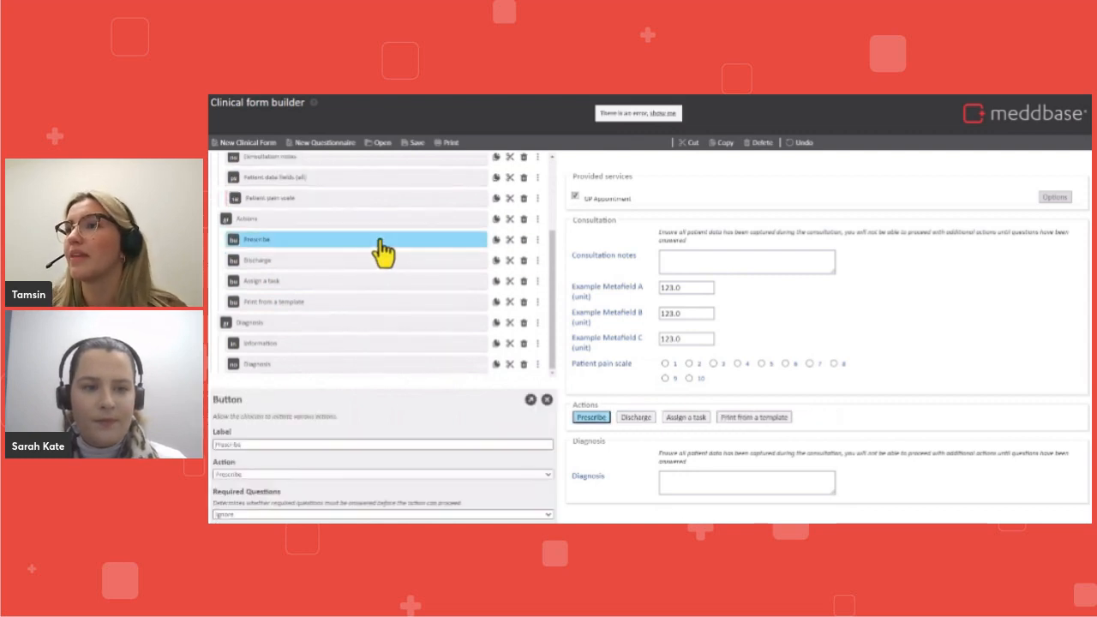
pyautogui.click(530, 400)
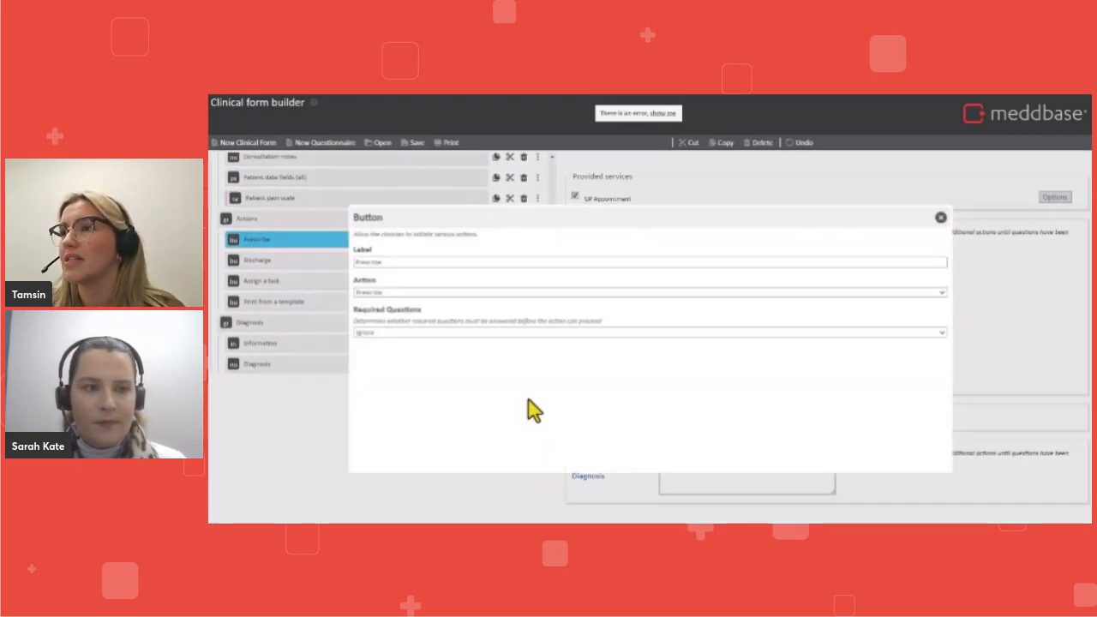
pyautogui.click(469, 333)
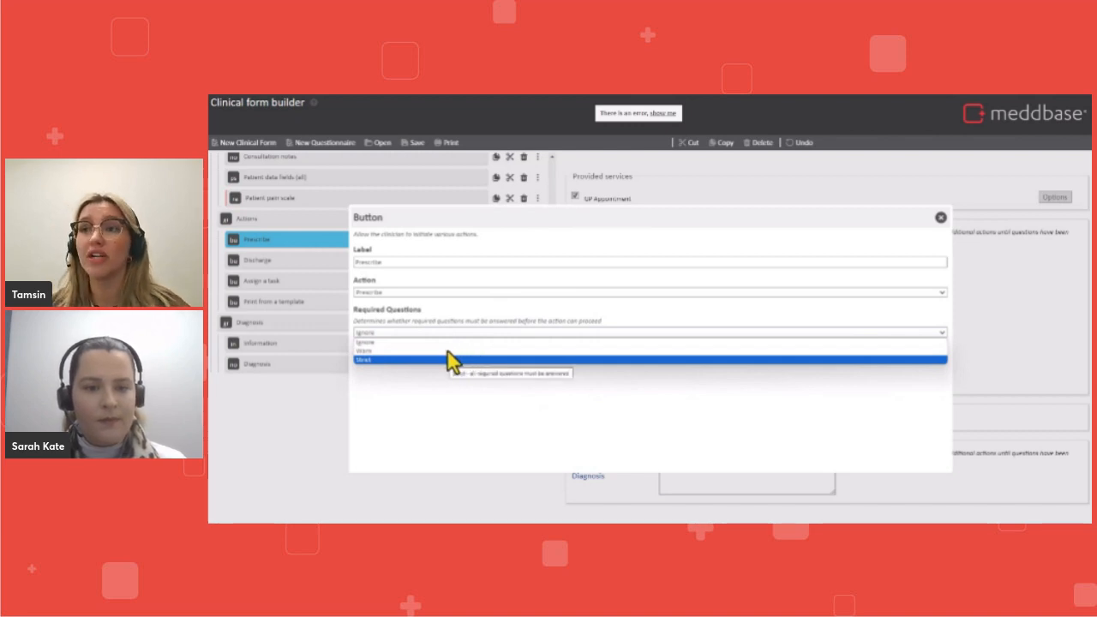
pyautogui.click(436, 353)
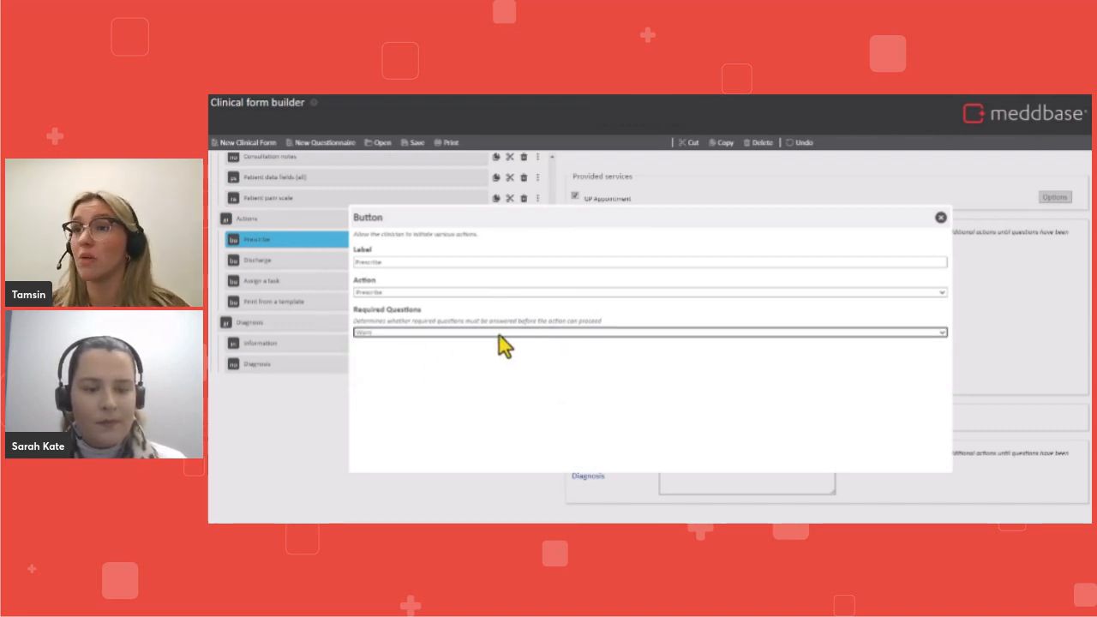
pyautogui.click(941, 218)
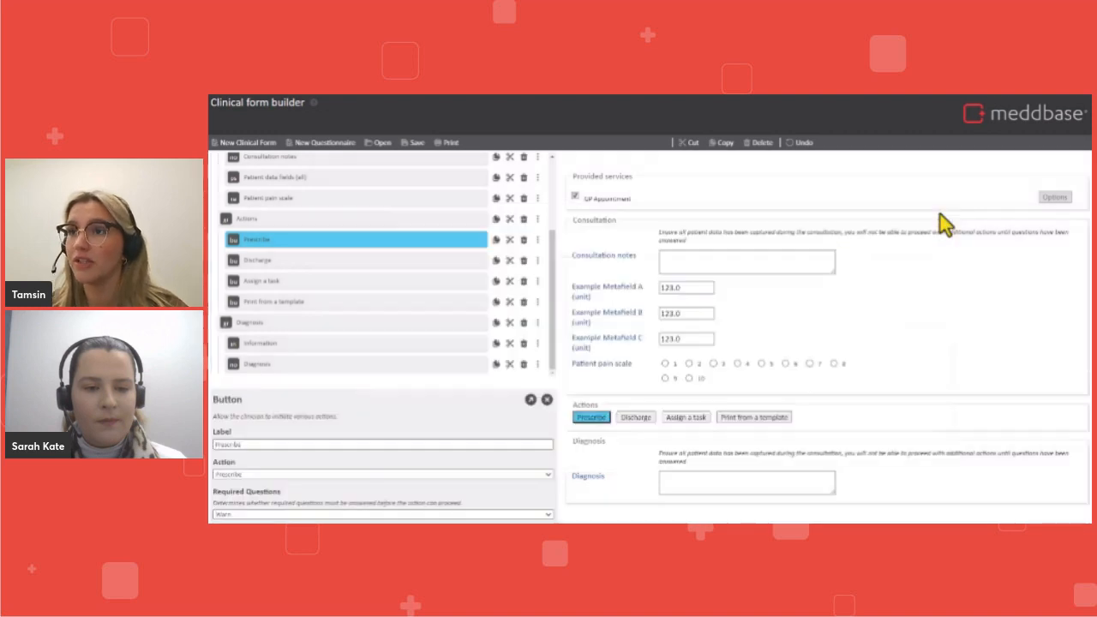
# - Set Required Questions to Strict for the "Discharge" button in the "Actions" group
pyautogui.click(447, 260)
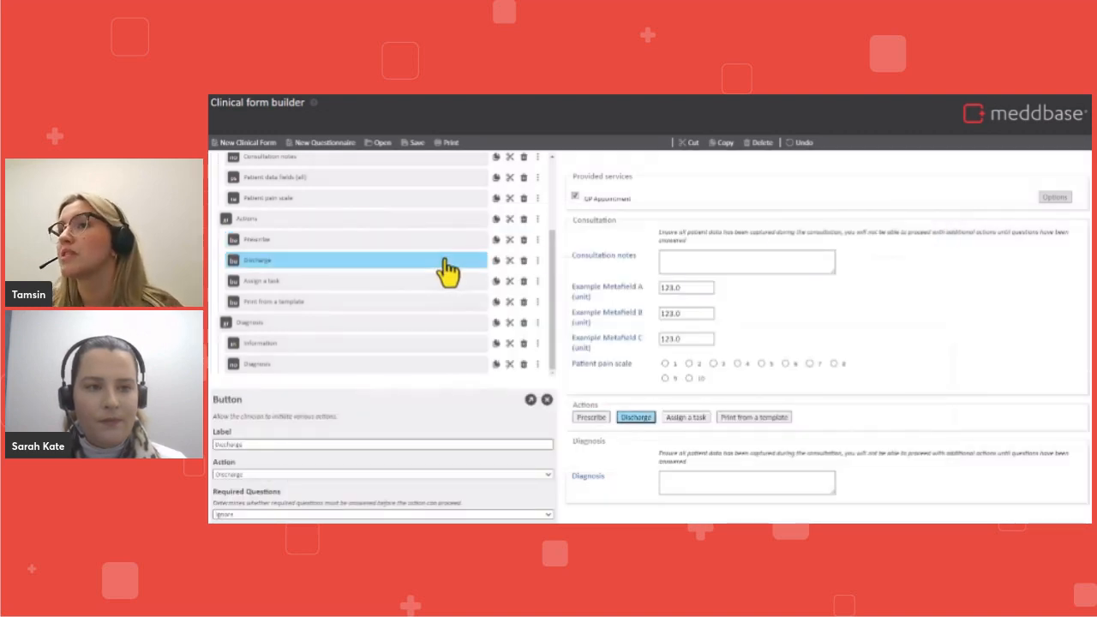
pyautogui.click(530, 400)
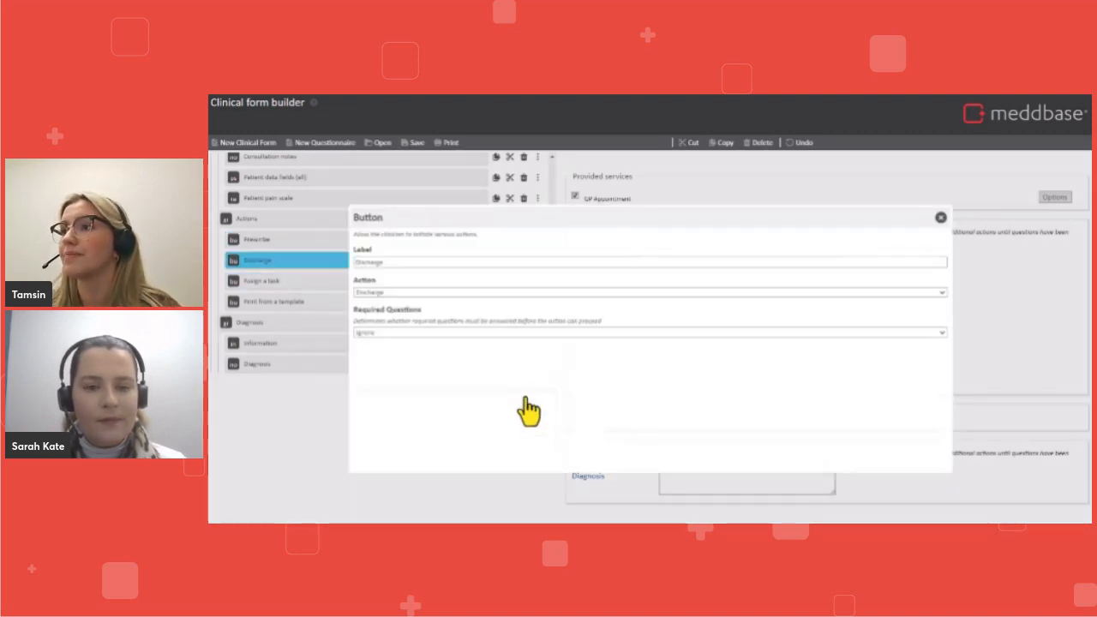
pyautogui.click(499, 334)
pyautogui.click(494, 360)
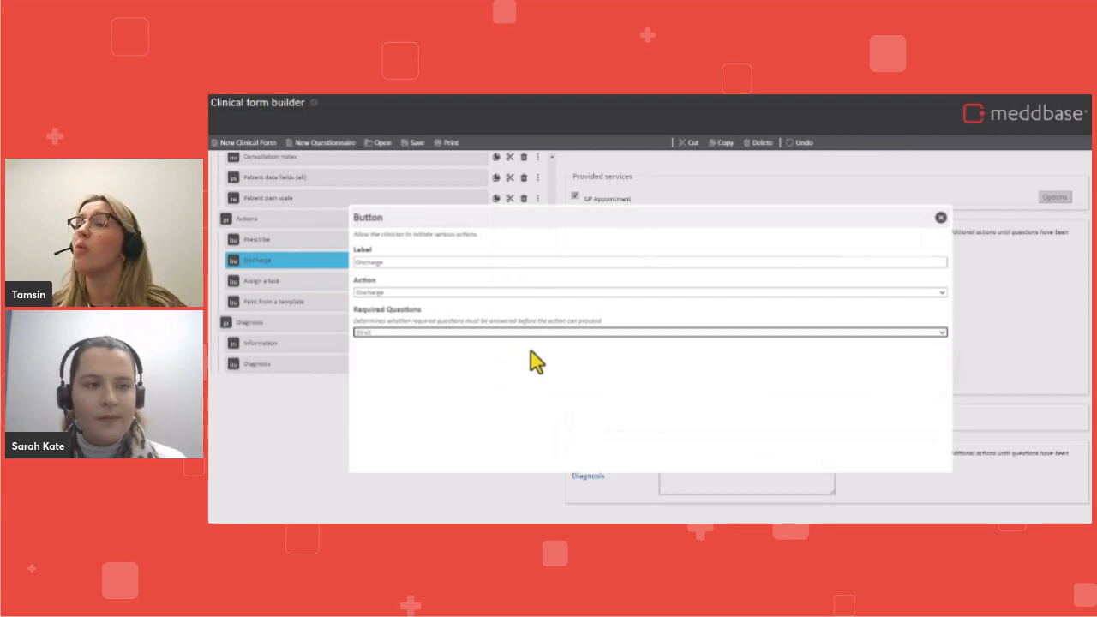
pyautogui.click(940, 217)
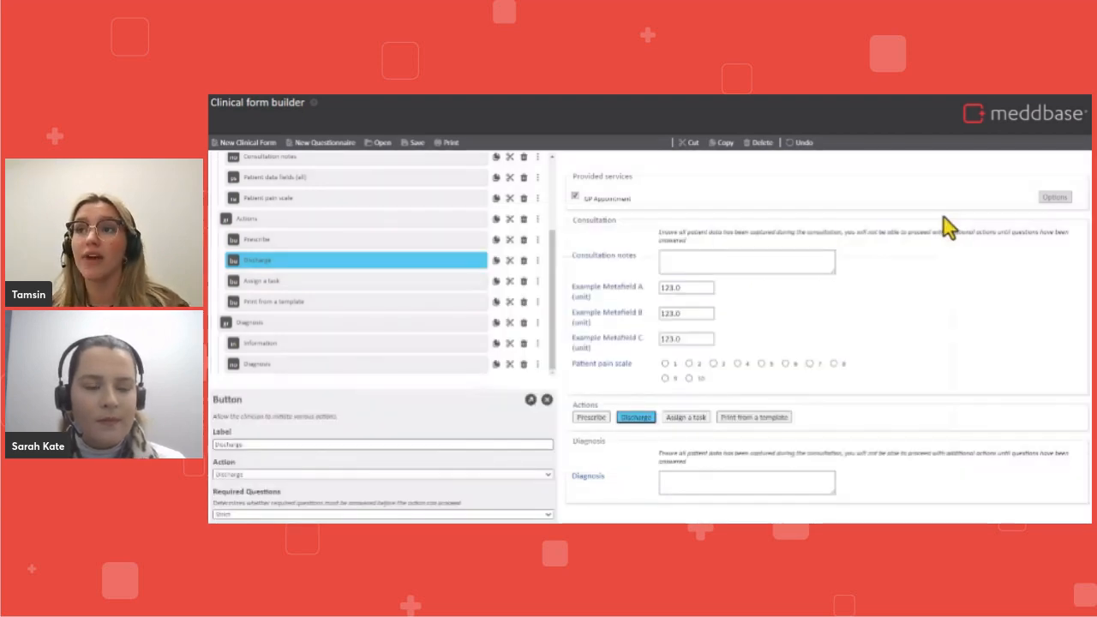
# - Examine the settings of the "Print from a template" button, including the Parameter for the document template id
pyautogui.click(452, 311)
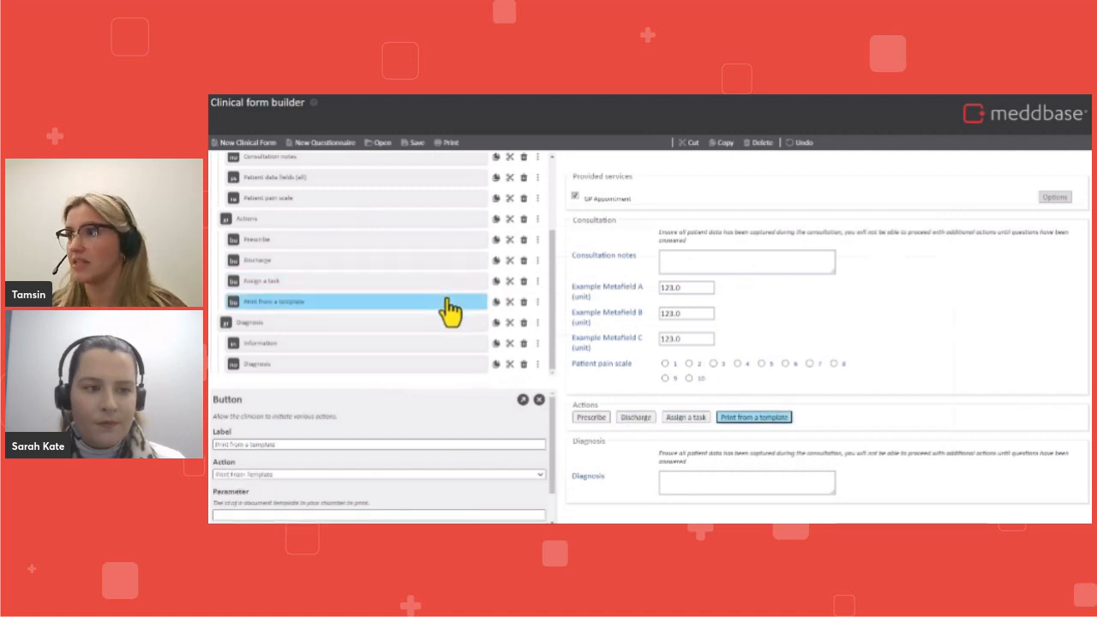
pyautogui.scroll(-2, 372, 473)
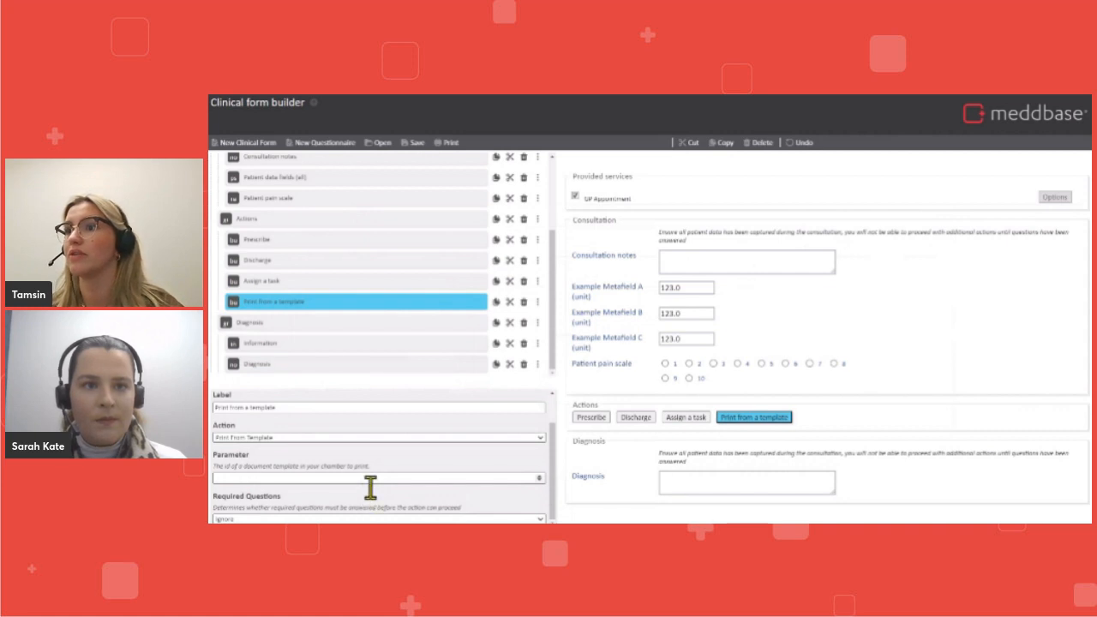
pyautogui.click(372, 478)
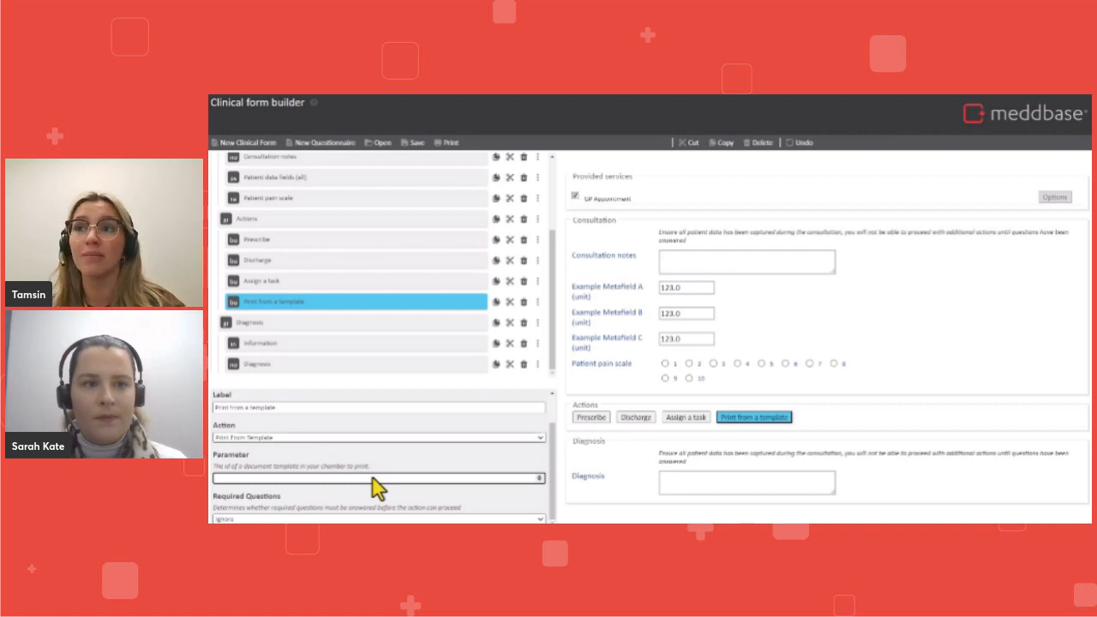
# - Reorder the elements inside the "Consultation" group to Information, Patient pain scale, Consultation notes, Patient data fields (all)
pyautogui.scroll(2, 442, 313)
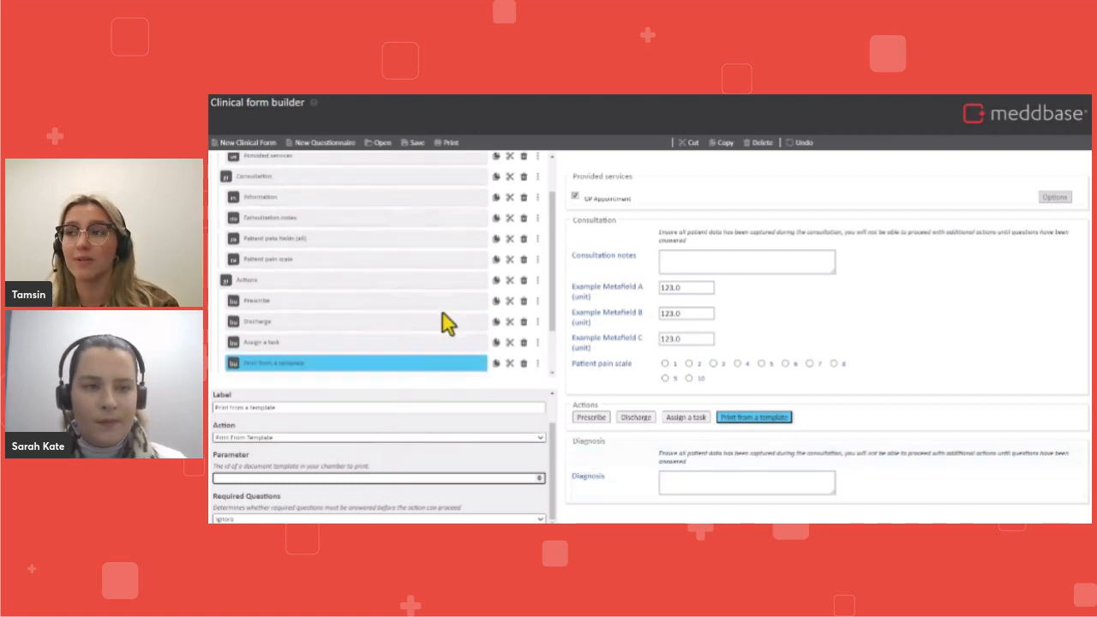
pyautogui.scroll(2, 443, 313)
pyautogui.click(383, 231)
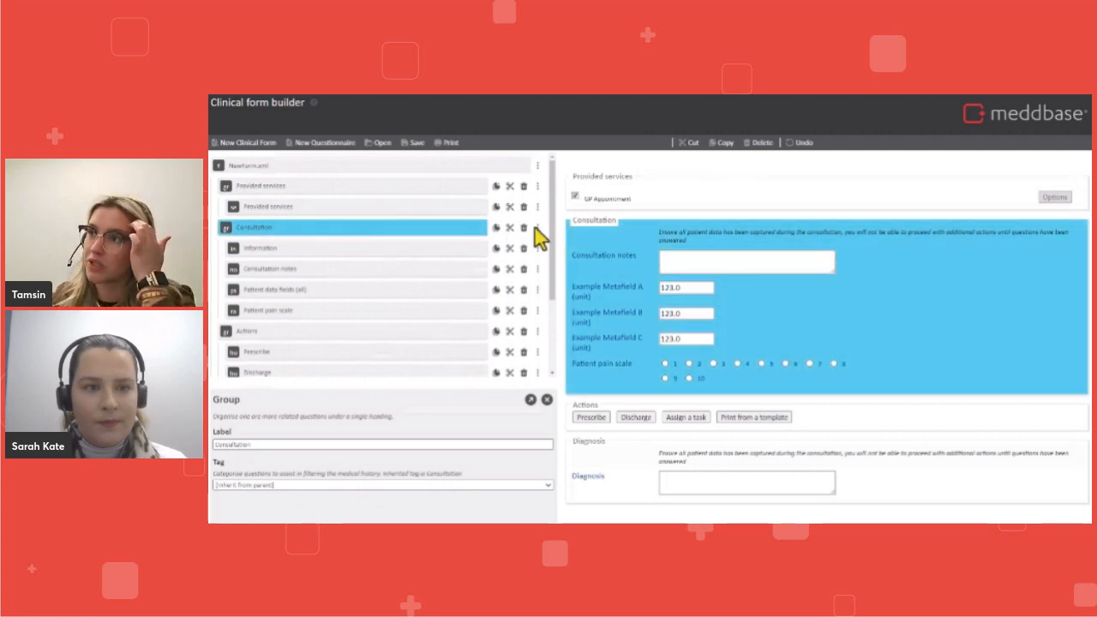
pyautogui.click(537, 228)
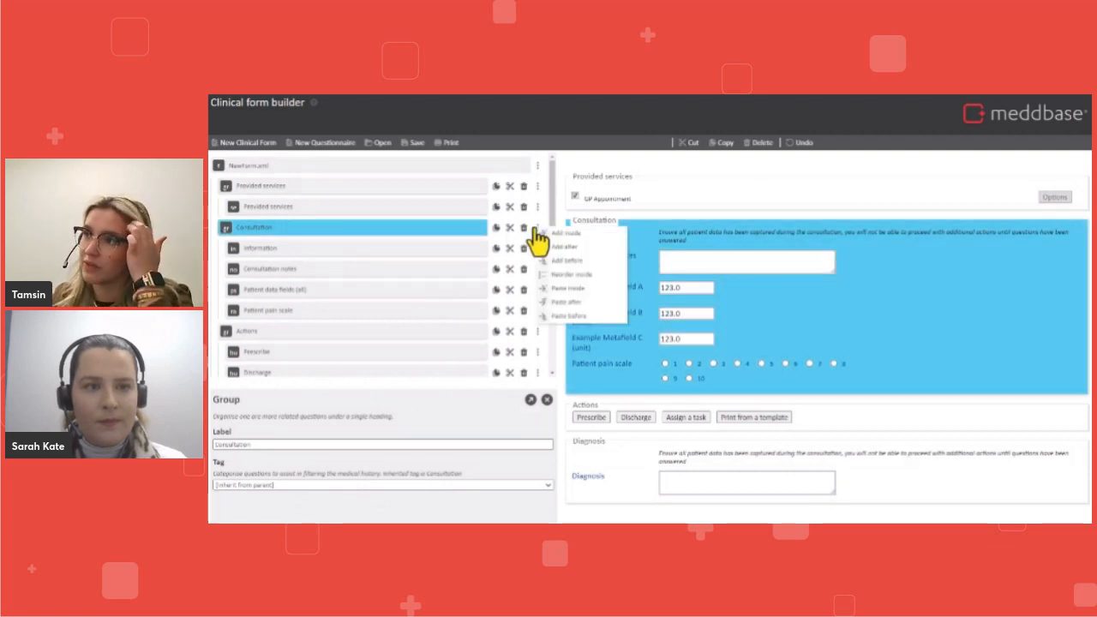
pyautogui.click(603, 276)
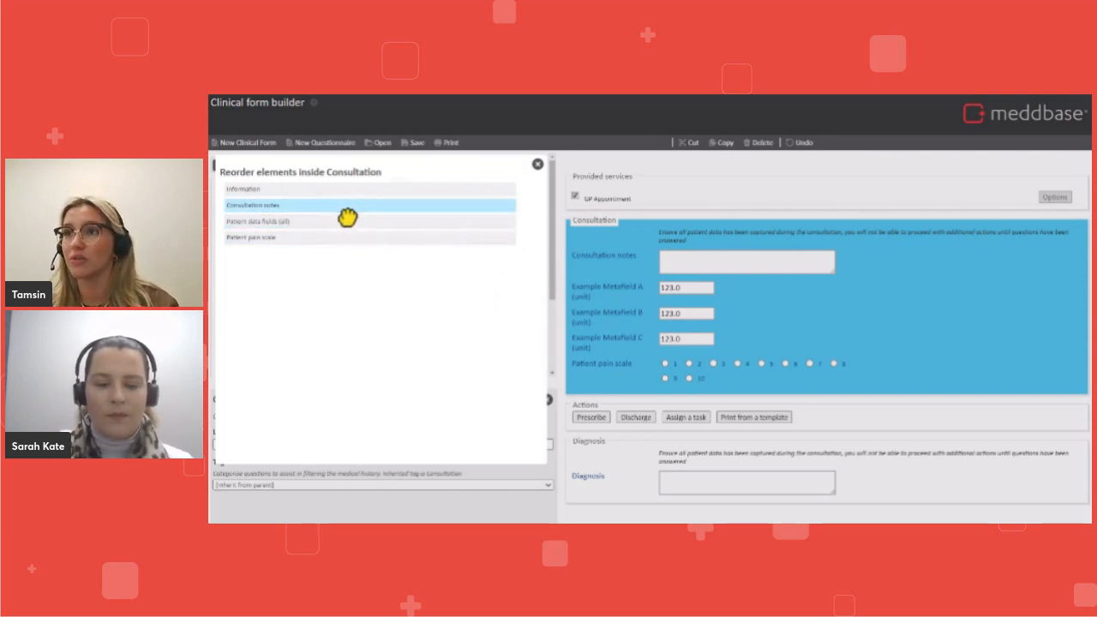
pyautogui.moveTo(347, 210); pyautogui.dragTo(344, 248)
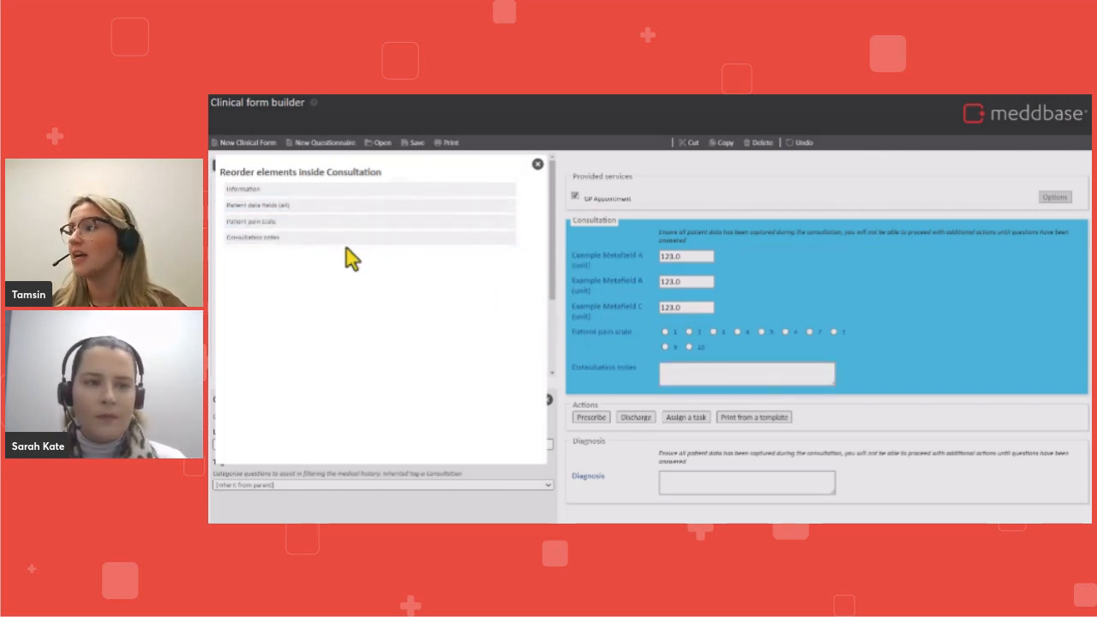
pyautogui.moveTo(336, 210); pyautogui.dragTo(331, 251)
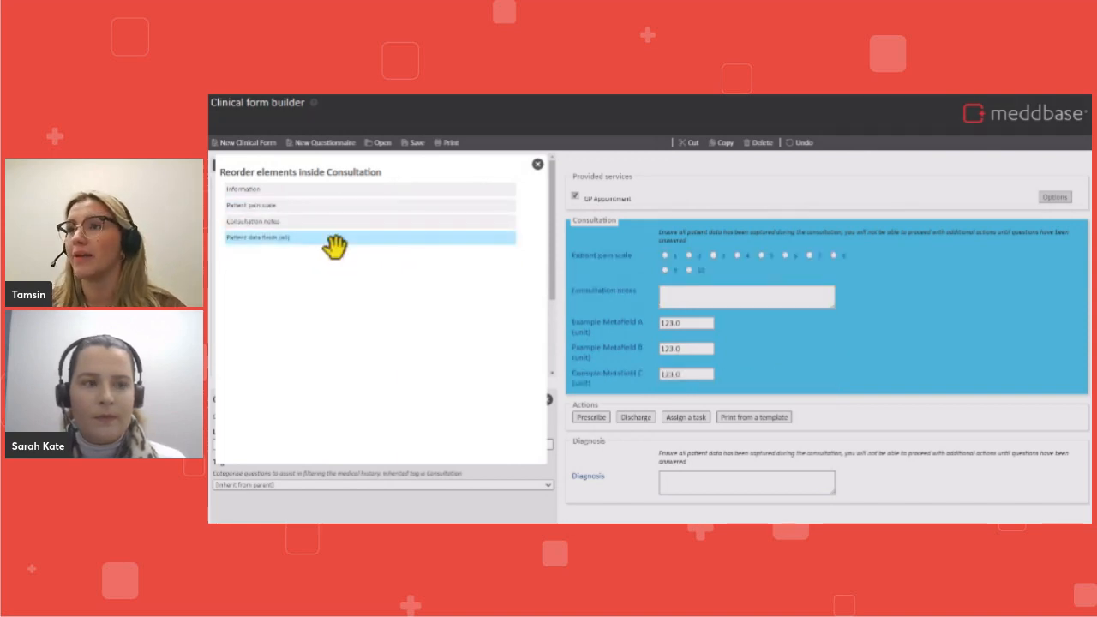
pyautogui.click(538, 165)
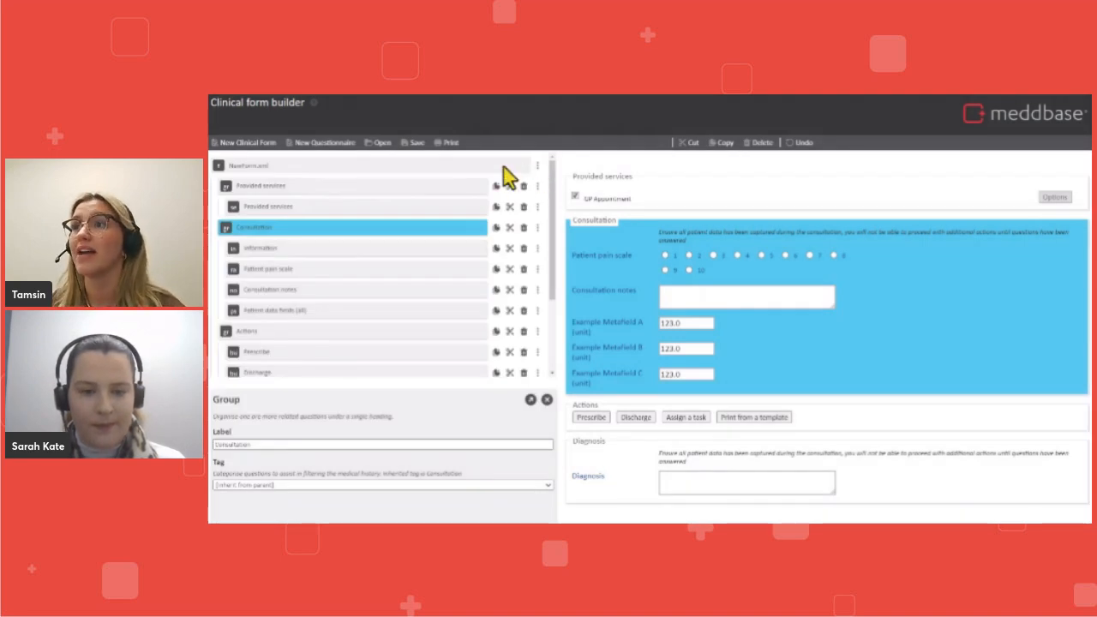
# - Reorder the groups inside NewForm.xml so that "Actions" comes last, below "Diagnosis"
pyautogui.click(537, 165)
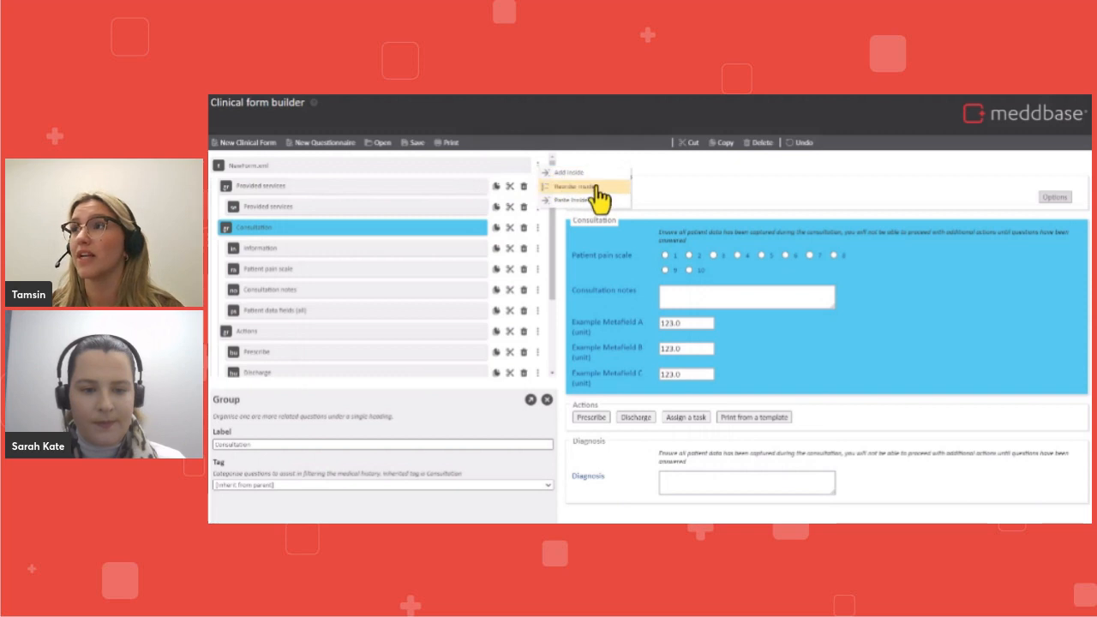
pyautogui.click(596, 189)
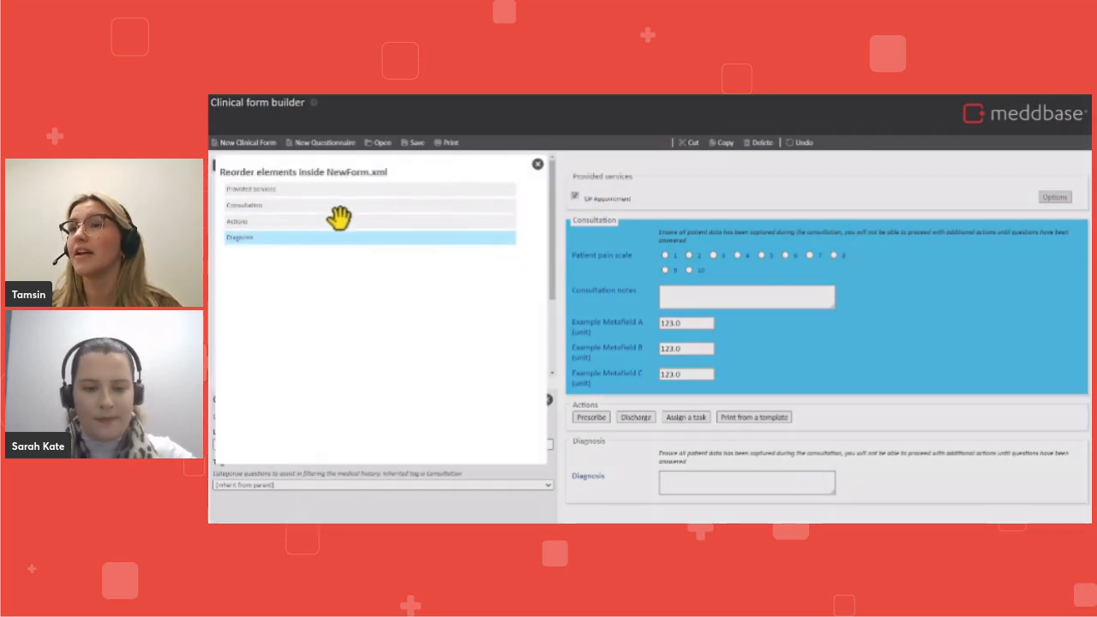
pyautogui.moveTo(327, 223); pyautogui.dragTo(327, 241)
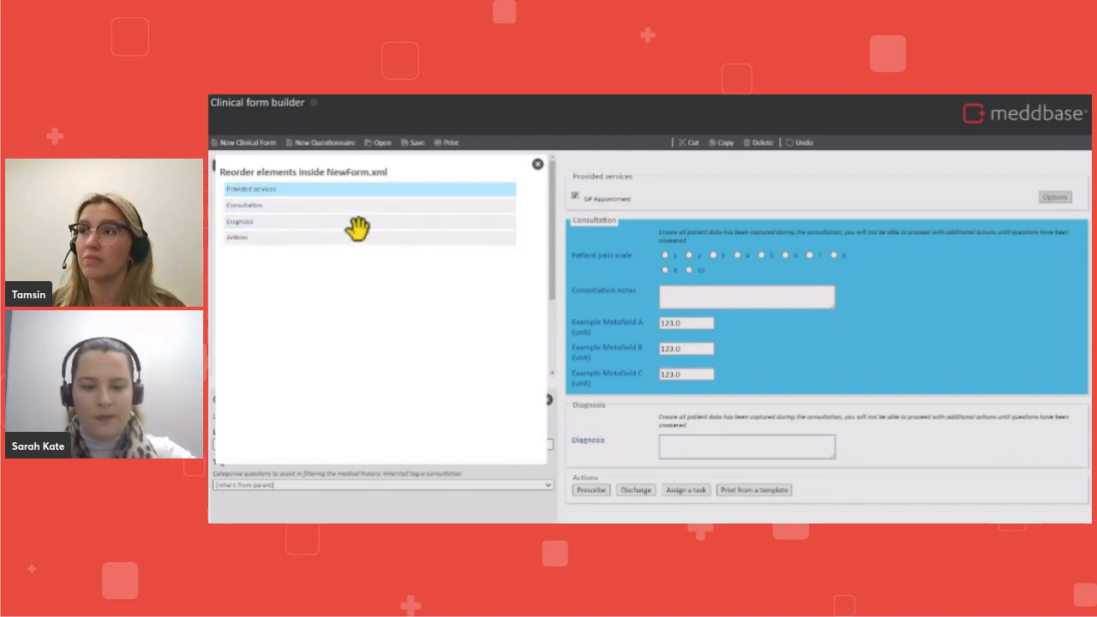
pyautogui.click(538, 163)
pyautogui.moveTo(550, 176); pyautogui.dragTo(545, 267)
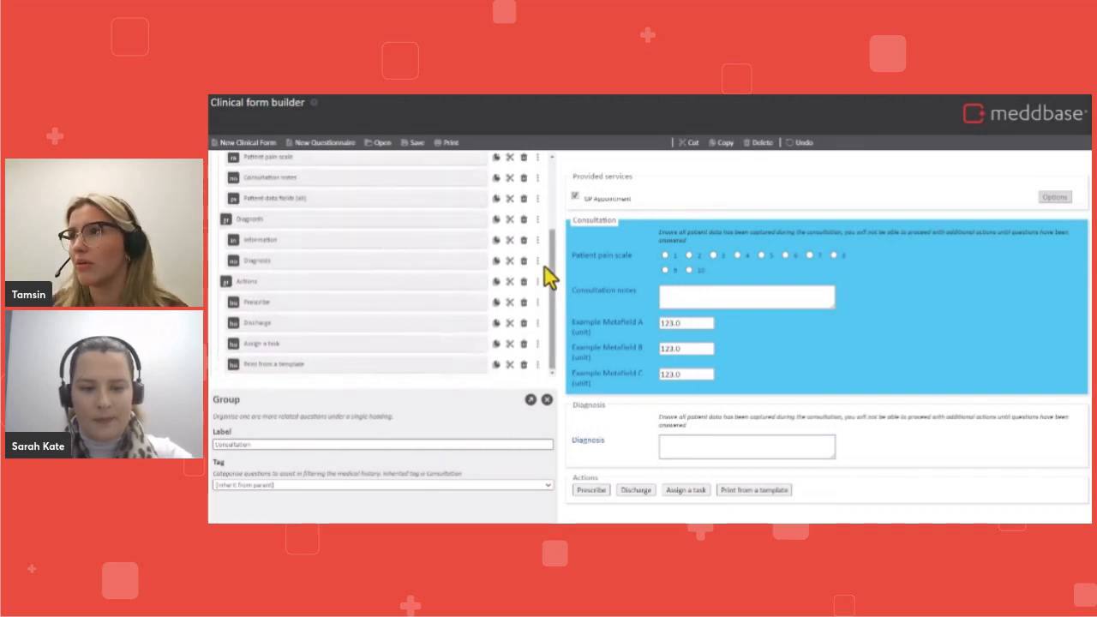